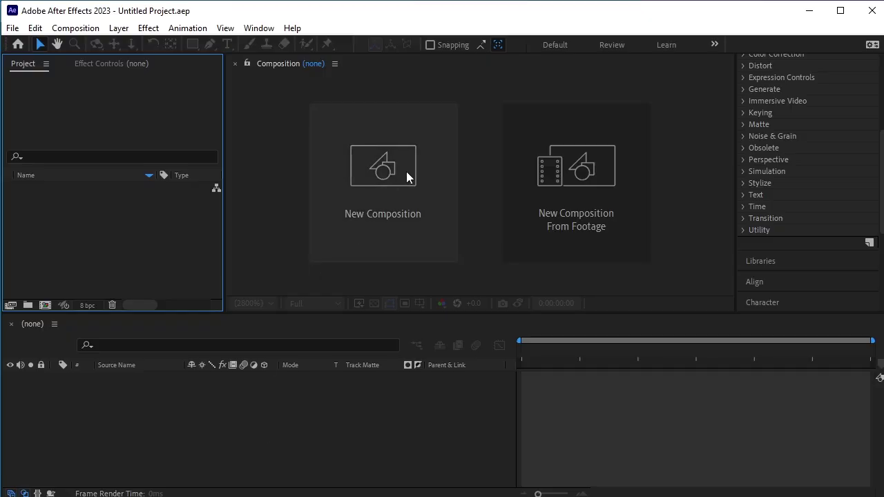
# - Create a new 1080 x 1080 px composition at 29.97 fps with a 30-second duration, keeping the default name
pyautogui.click(406, 173)
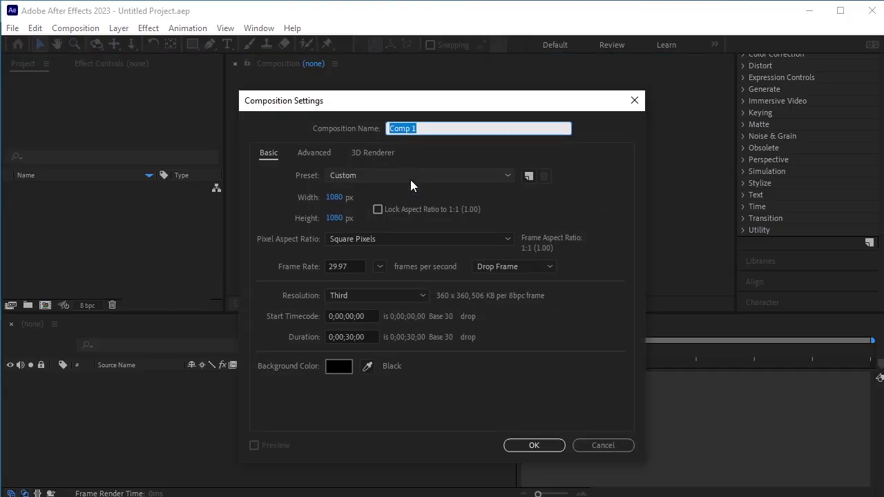
pyautogui.click(533, 443)
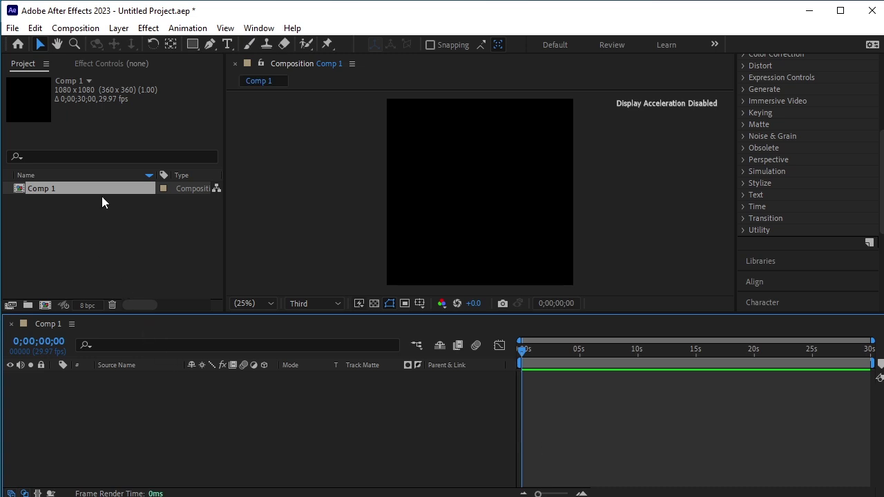
# - Import the Green-Smothy and Kiwi images from the sMOOTHIES folder into the project as footage
pyautogui.rightClick(102, 205)
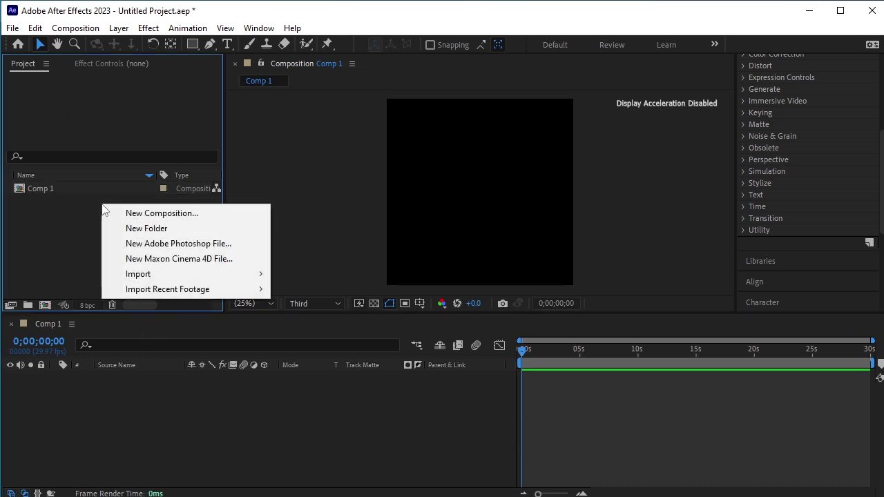
pyautogui.moveTo(214, 276)
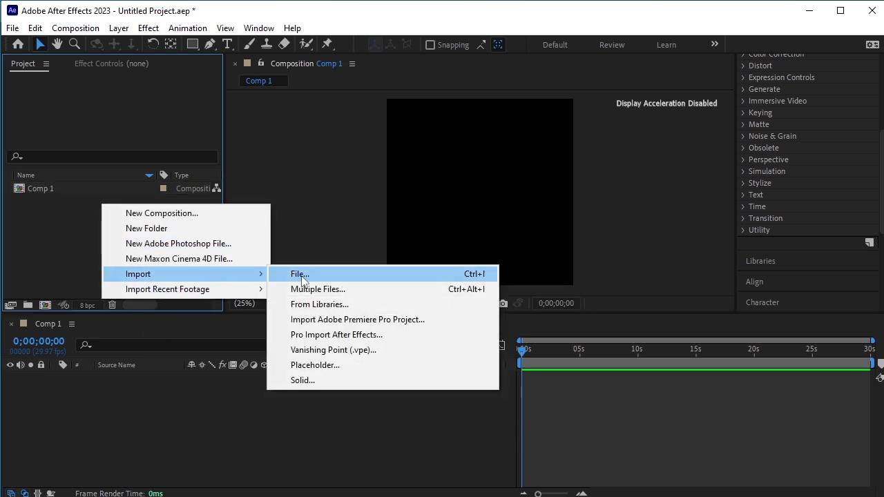
pyautogui.click(301, 276)
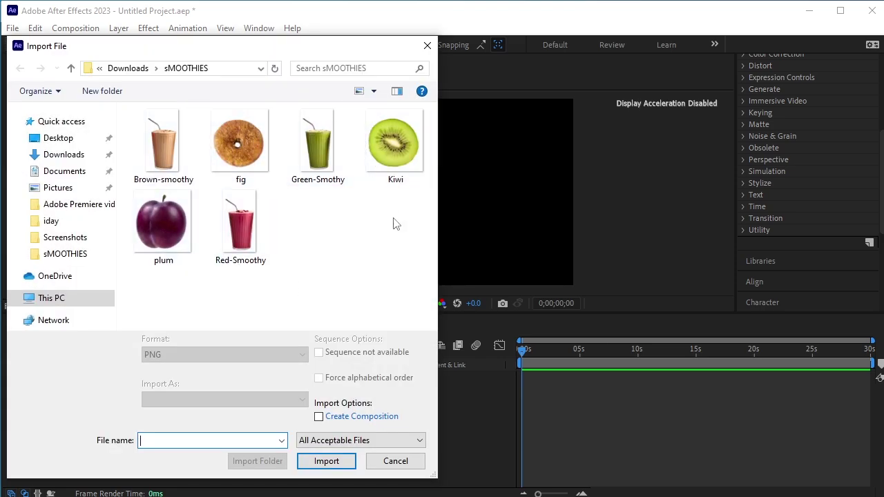
pyautogui.click(318, 148)
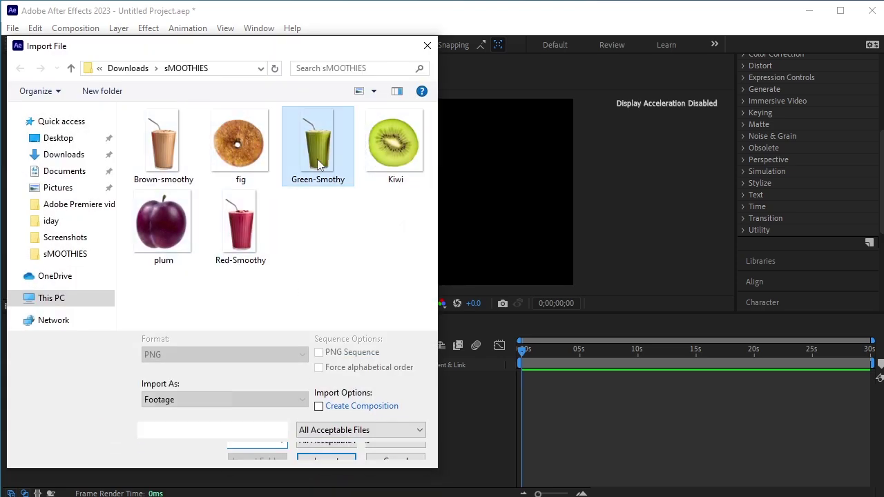
pyautogui.keyDown('ctrl'); pyautogui.click(413, 168); pyautogui.keyUp('ctrl')
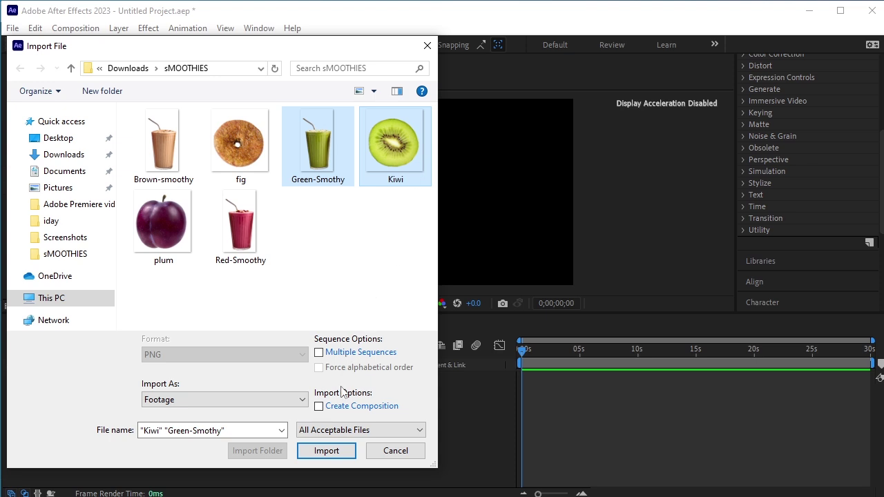
pyautogui.click(343, 451)
pyautogui.click(135, 240)
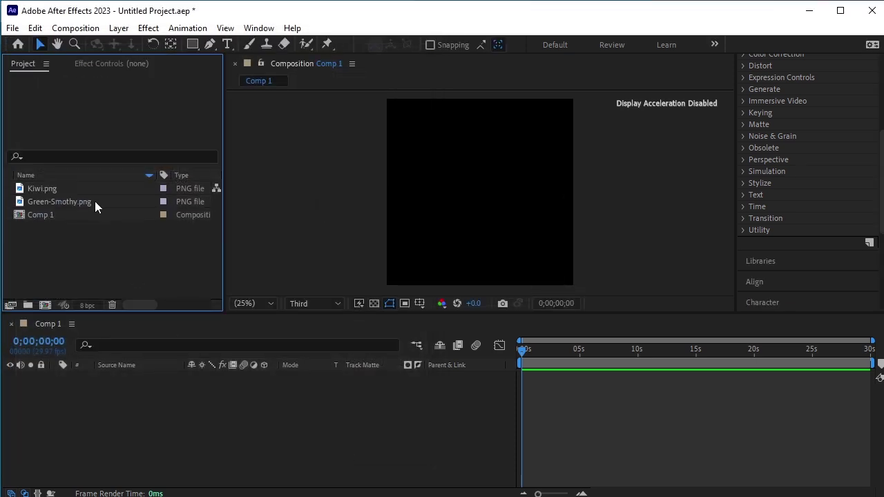
# - Add Green-Smothy.png to Comp 1 as a layer and reveal its Scale and Rotation properties
pyautogui.click(95, 201)
pyautogui.moveTo(110, 199); pyautogui.dragTo(150, 392)
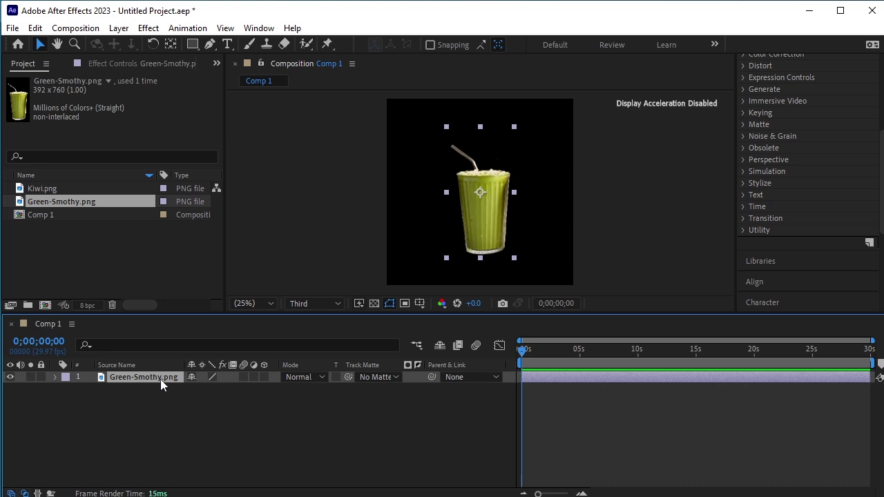
pyautogui.press('s')
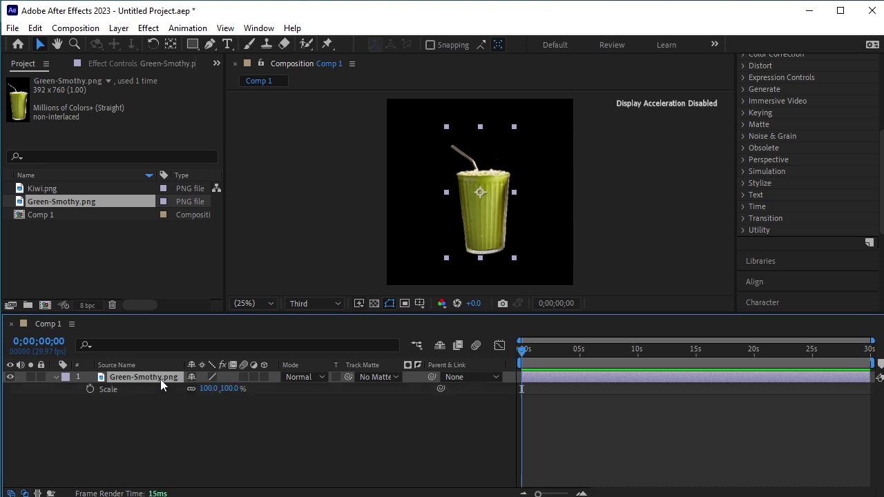
pyautogui.hotkey('shift', 'r')
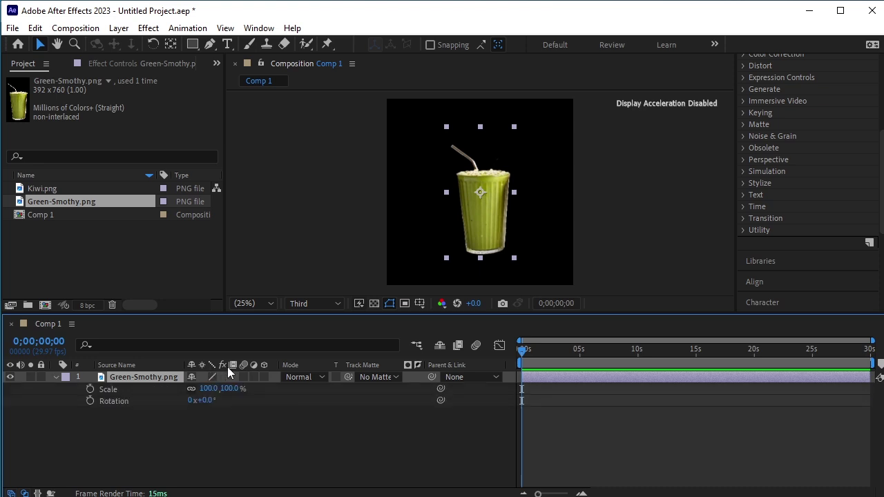
# - With the smoothie rotated to 12° and nudged slightly up, start Scale and Rotation keyframes at 0;00;00;00
pyautogui.moveTo(212, 401); pyautogui.dragTo(214, 399)
pyautogui.moveTo(485, 237)
pyautogui.mouseDown()
pyautogui.moveTo(482, 219)
pyautogui.moveTo(488, 225)
pyautogui.mouseUp()
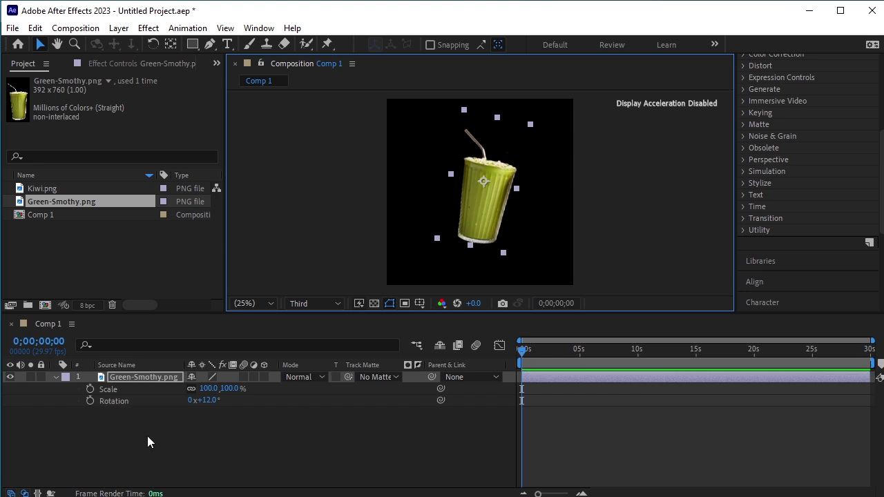
pyautogui.click(90, 389)
pyautogui.click(90, 400)
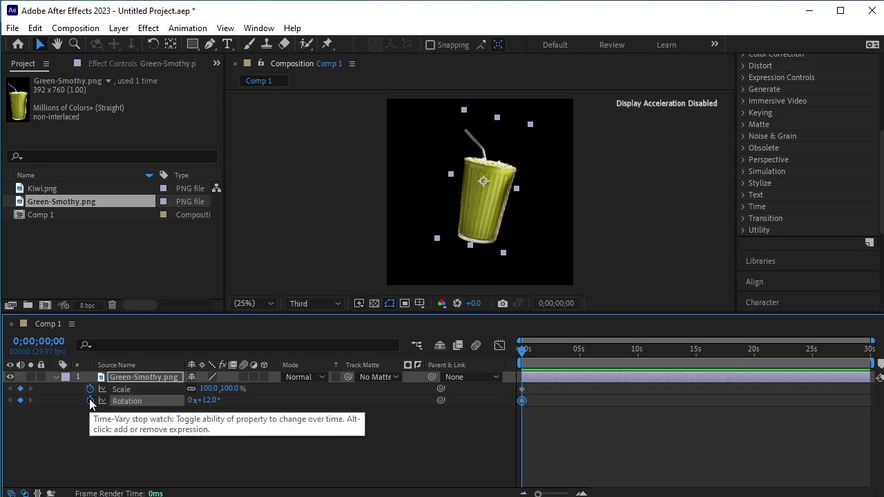
# - At 0;00;00;20, keyframe the smoothie layer's Scale at 87% and its Rotation at -12°
pyautogui.press('space')
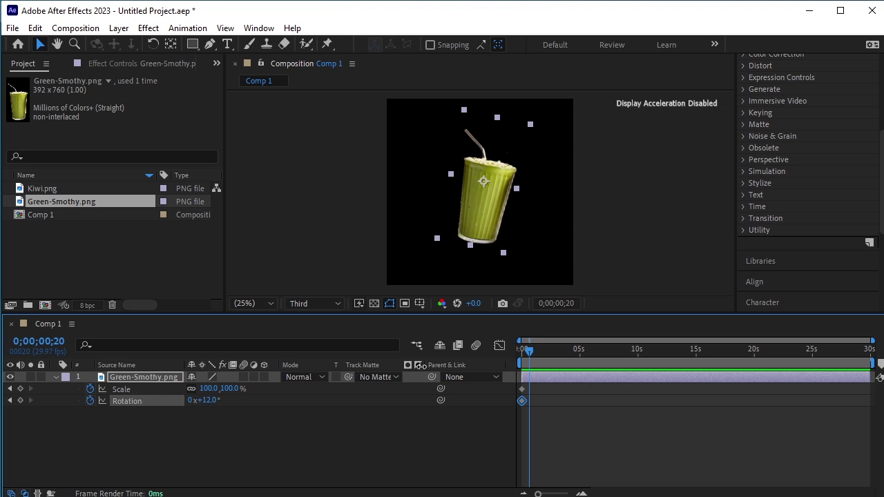
pyautogui.click(252, 397)
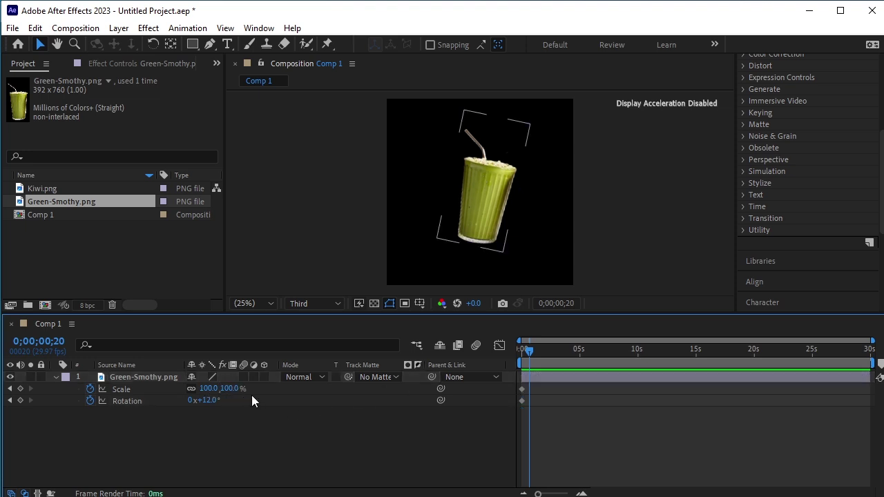
pyautogui.moveTo(237, 388); pyautogui.dragTo(232, 394)
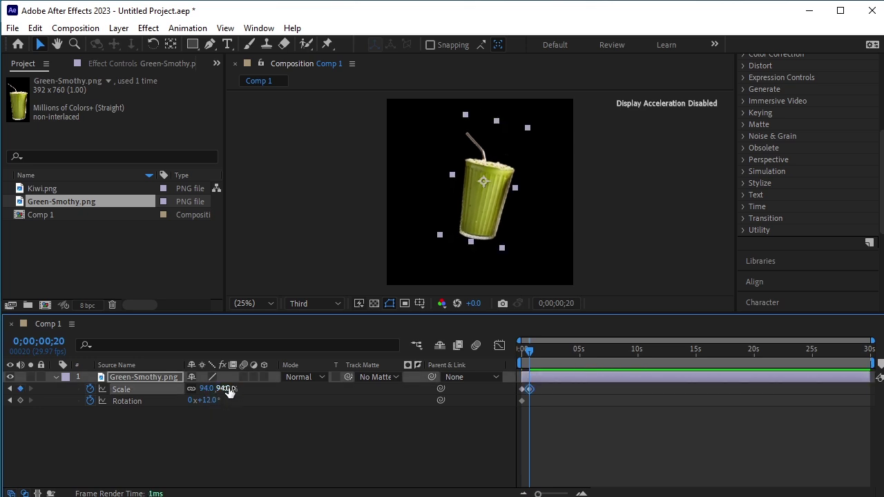
pyautogui.moveTo(226, 389); pyautogui.dragTo(222, 388)
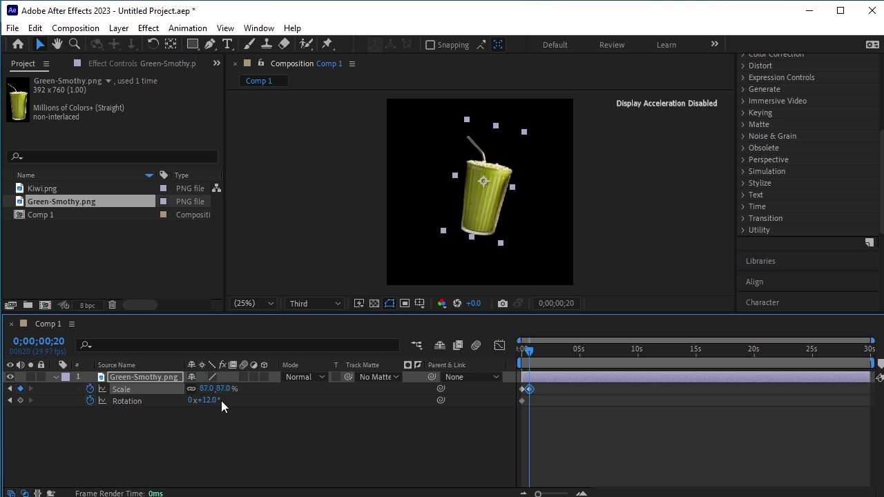
pyautogui.moveTo(214, 401); pyautogui.dragTo(208, 405)
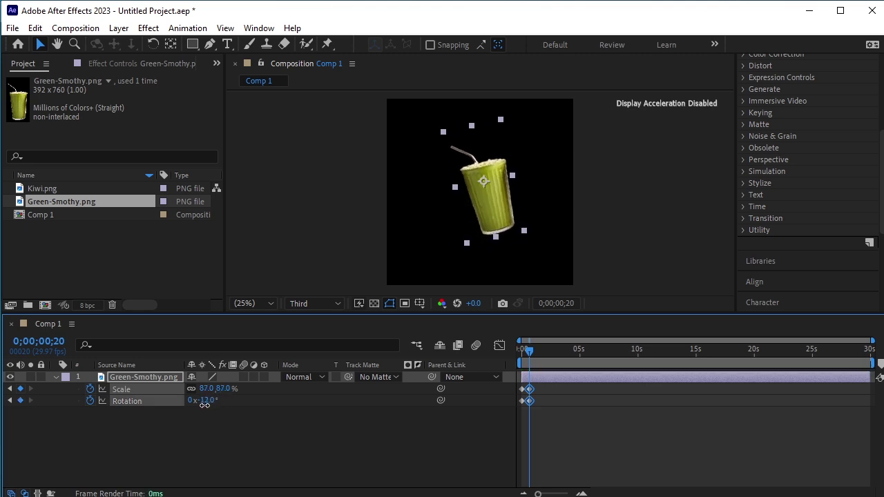
# - At 0;00;01;10, keyframe the smoothie's Scale at 103% and Rotation at -3°, and shift the cup slightly left
pyautogui.press('space')
pyautogui.moveTo(223, 388); pyautogui.dragTo(230, 387)
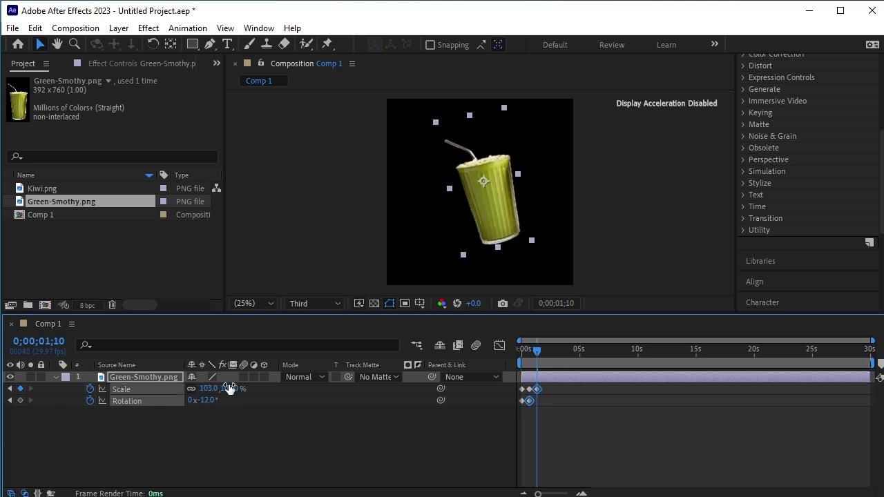
pyautogui.moveTo(482, 214)
pyautogui.mouseDown()
pyautogui.moveTo(487, 205)
pyautogui.moveTo(476, 214)
pyautogui.mouseUp()
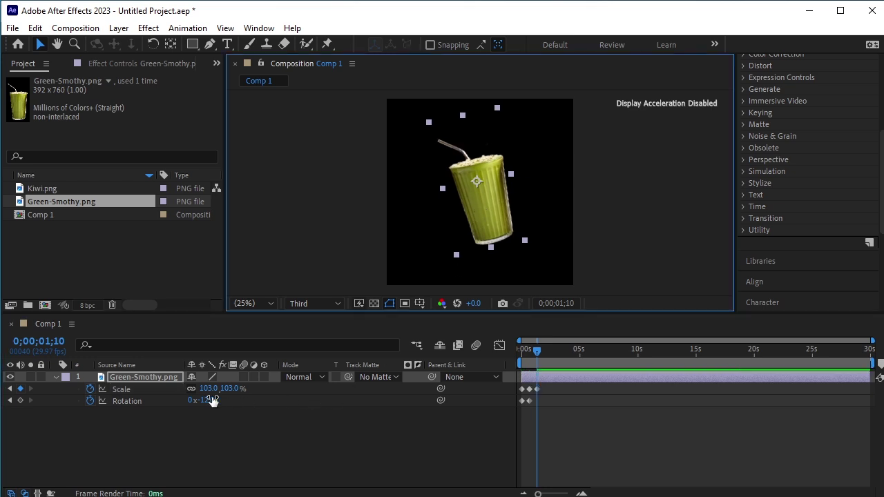
pyautogui.moveTo(209, 400); pyautogui.dragTo(214, 400)
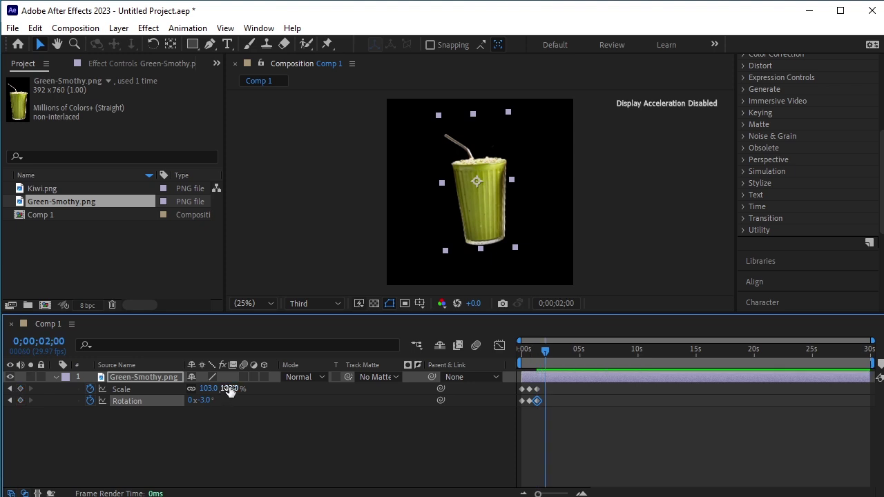
# - At 0;00;02;00, keyframe the smoothie layer's Rotation at 10° and its Scale at 114%
pyautogui.moveTo(204, 401); pyautogui.dragTo(241, 391)
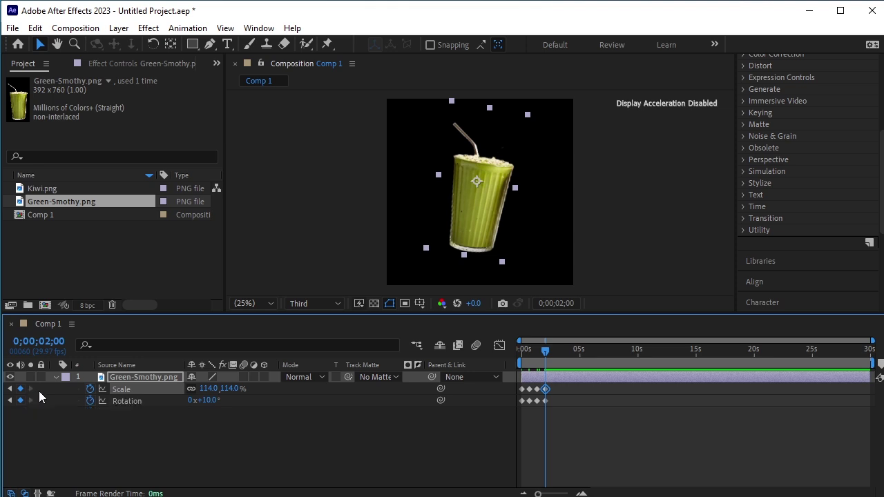
# - Copy the smoothie's first Scale and Rotation keyframes to 0;00;02;20 and play the animation from the start
pyautogui.hotkey('shift', 'pagedown')
pyautogui.hotkey('shift', 'pagedown')
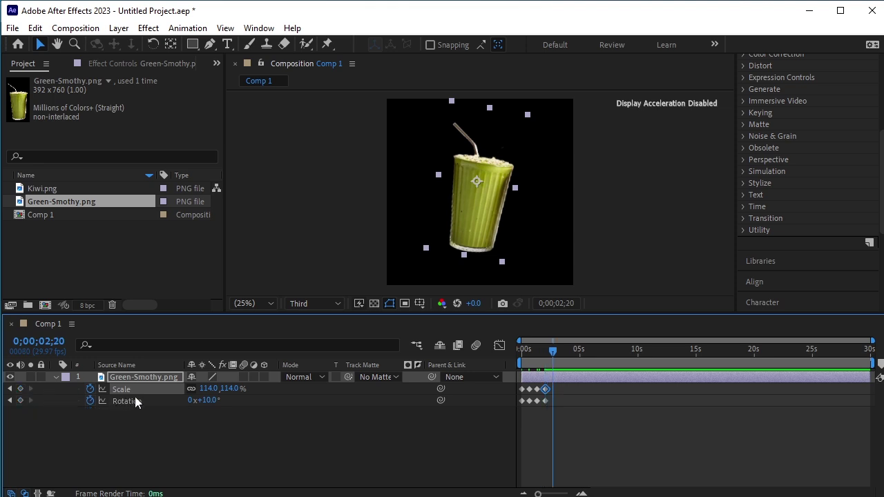
pyautogui.click(522, 389)
pyautogui.keyDown('shift'); pyautogui.click(522, 401); pyautogui.keyUp('shift')
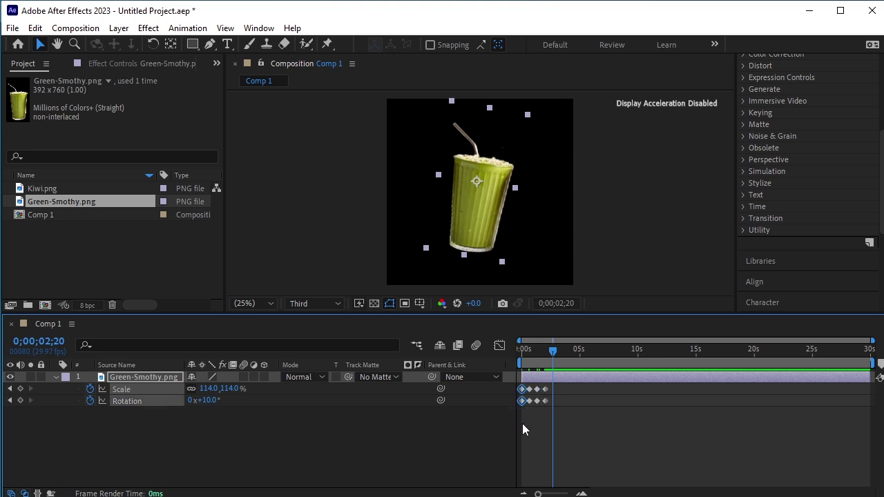
pyautogui.click(557, 379)
pyautogui.hotkey('ctrl', 'v')
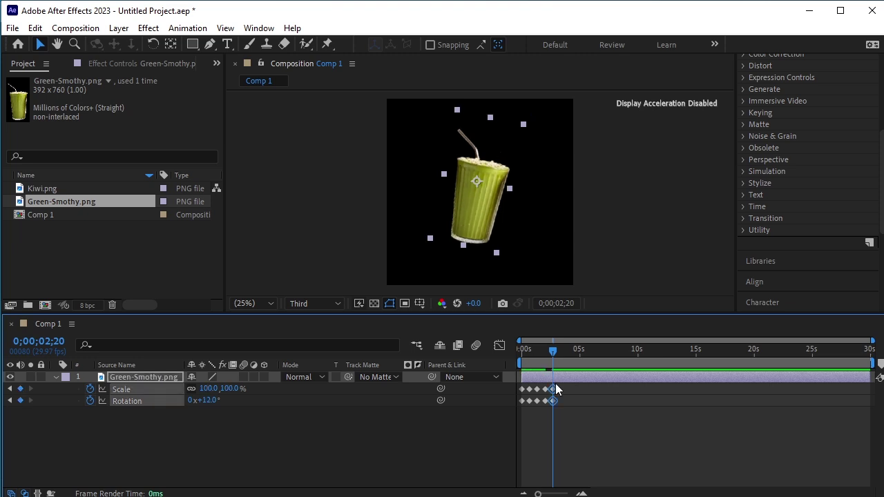
pyautogui.moveTo(554, 355); pyautogui.dragTo(476, 358)
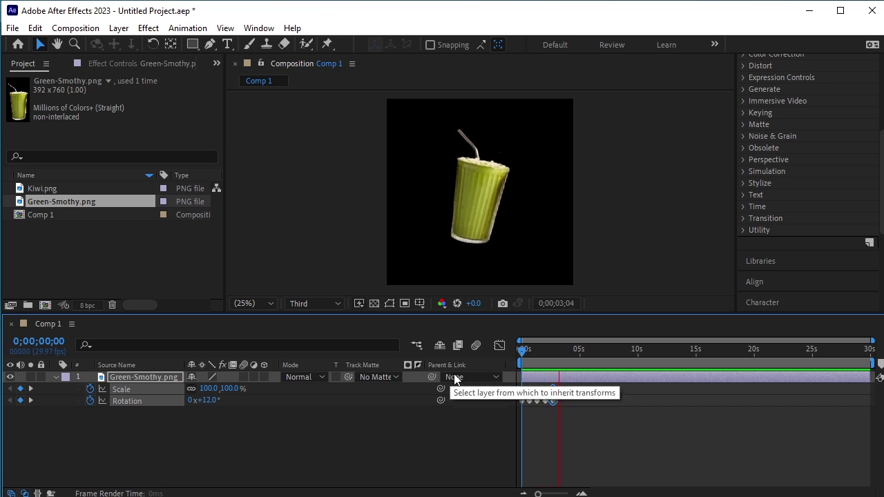
# - Convert all of the smoothie layer's Scale and Rotation keyframes to hold keyframes
pyautogui.click(578, 422)
pyautogui.moveTo(578, 426); pyautogui.dragTo(518, 386)
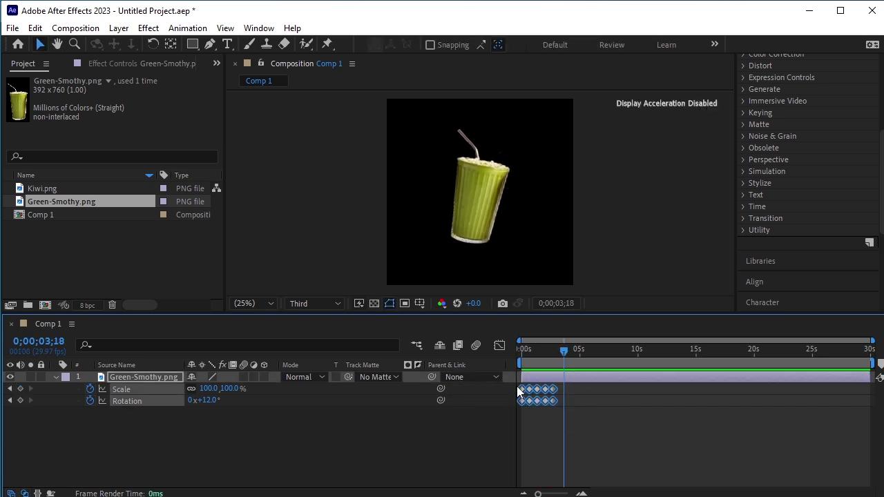
pyautogui.rightClick(554, 395)
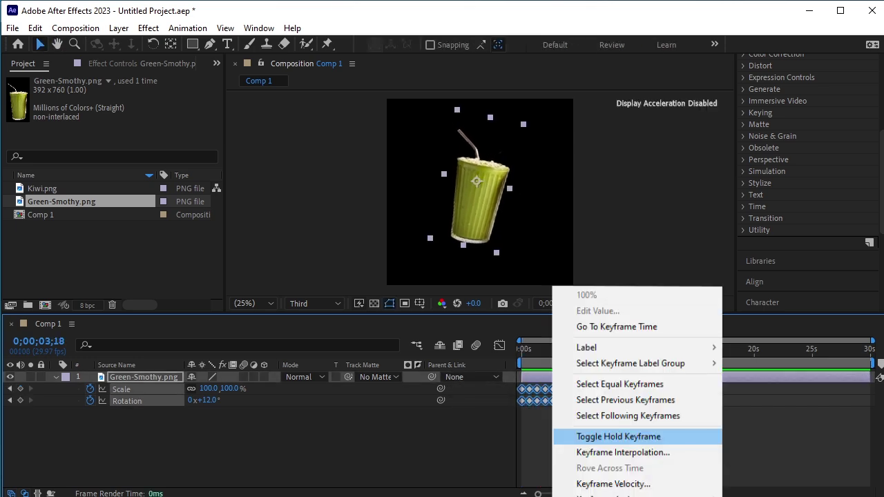
pyautogui.click(618, 437)
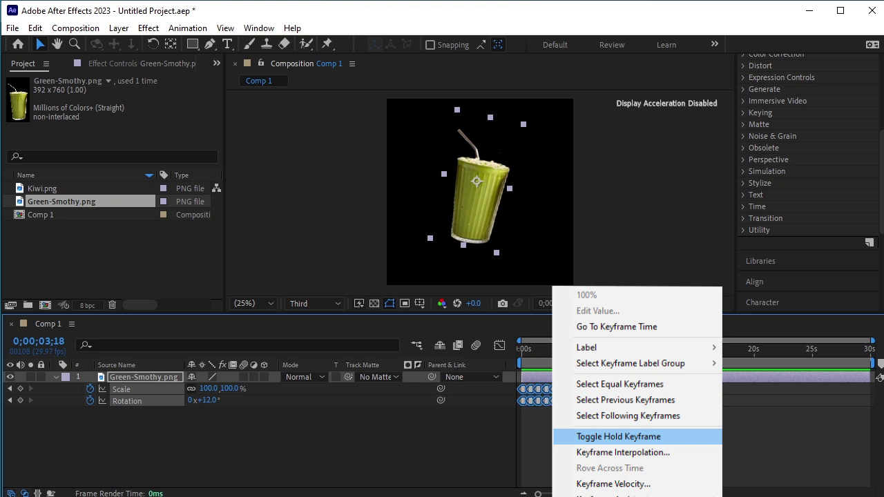
# - Preview the stepped smoothie animation from the start of the composition and clear the keyframe selection
pyautogui.press('Home')
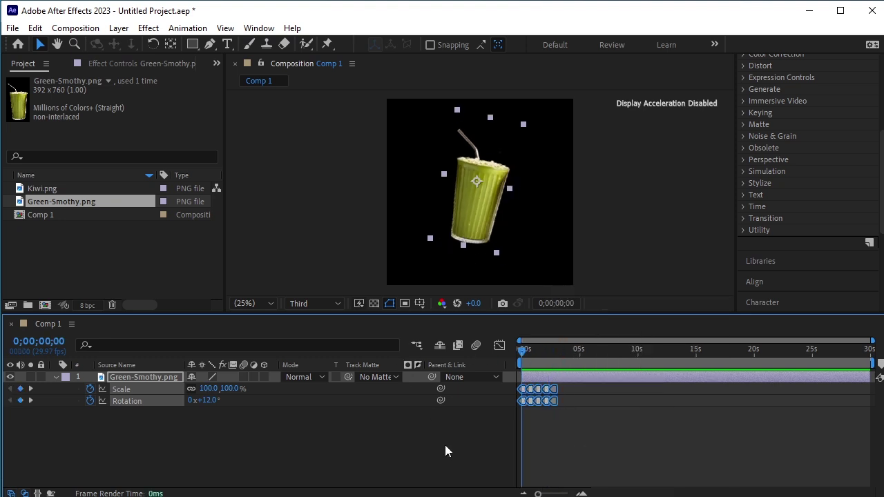
pyautogui.press('space')
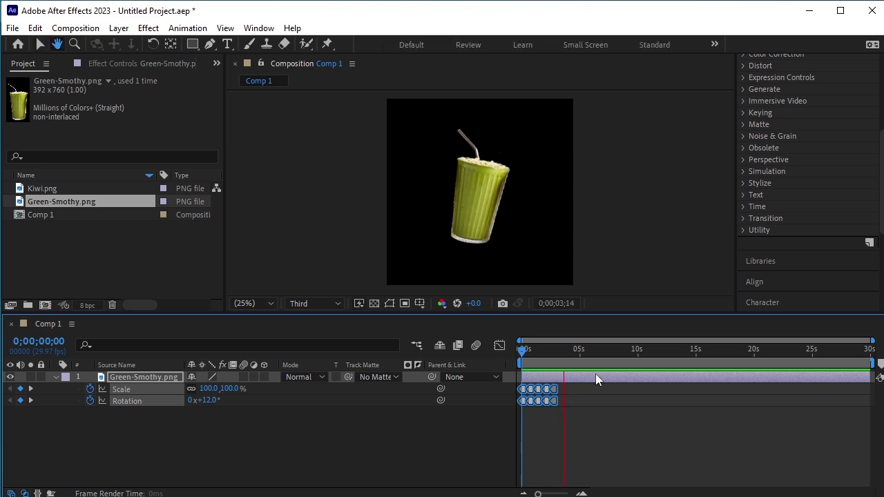
pyautogui.press('space')
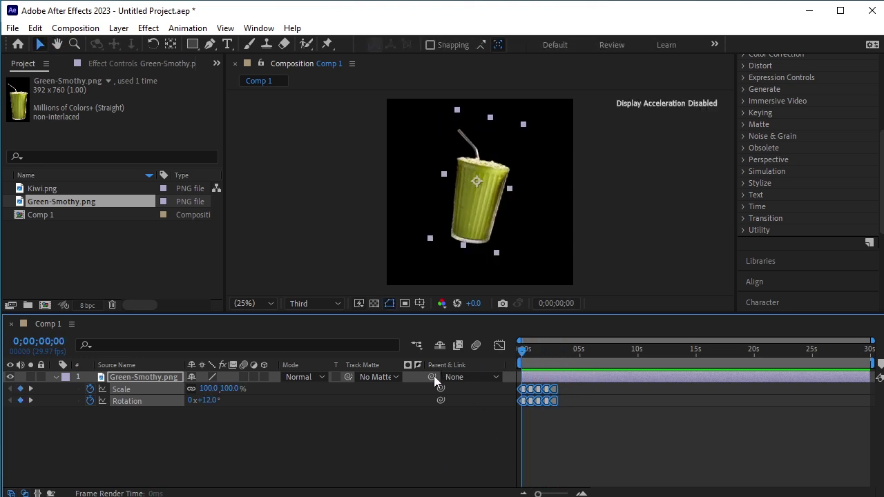
pyautogui.click(333, 424)
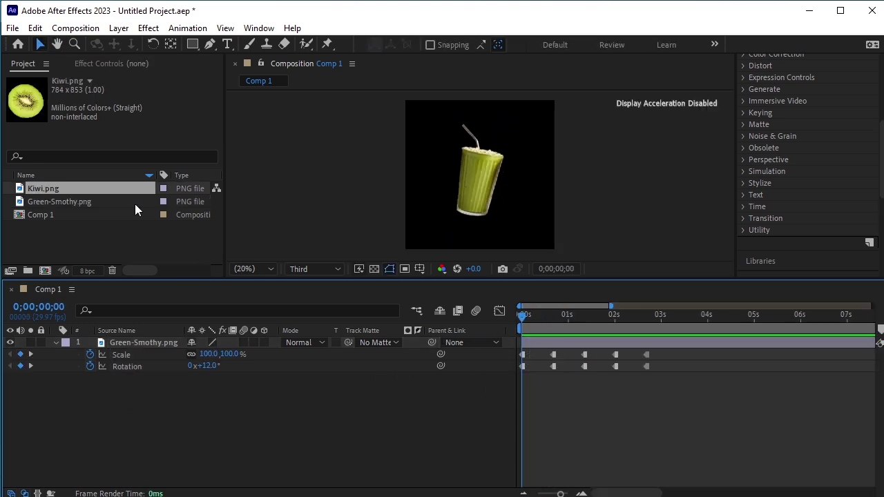
# - Add Kiwi.png beneath the smoothie layer, scale it to 23% and place it to the upper left of the cup
pyautogui.moveTo(103, 196); pyautogui.dragTo(124, 408)
pyautogui.press('s')
pyautogui.moveTo(233, 391); pyautogui.dragTo(192, 402)
pyautogui.moveTo(474, 191); pyautogui.dragTo(428, 164)
pyautogui.moveTo(225, 391); pyautogui.dragTo(222, 394)
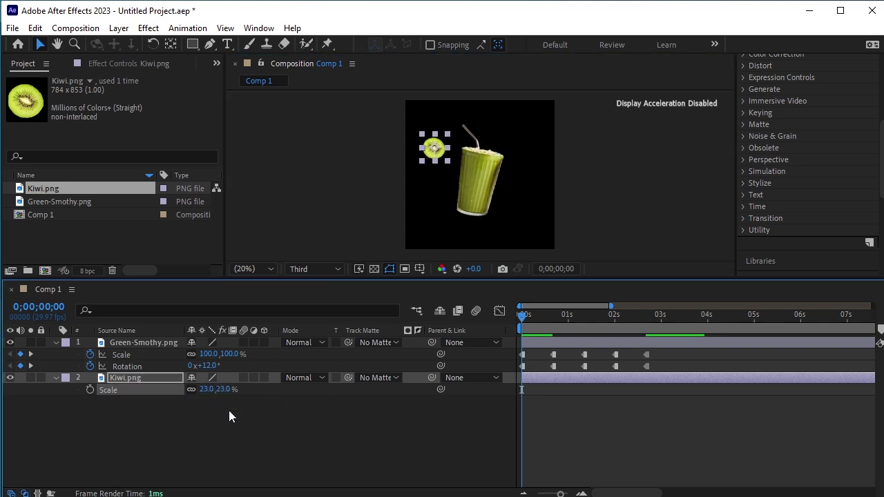
pyautogui.click(230, 417)
pyautogui.click(93, 366)
pyautogui.click(57, 382)
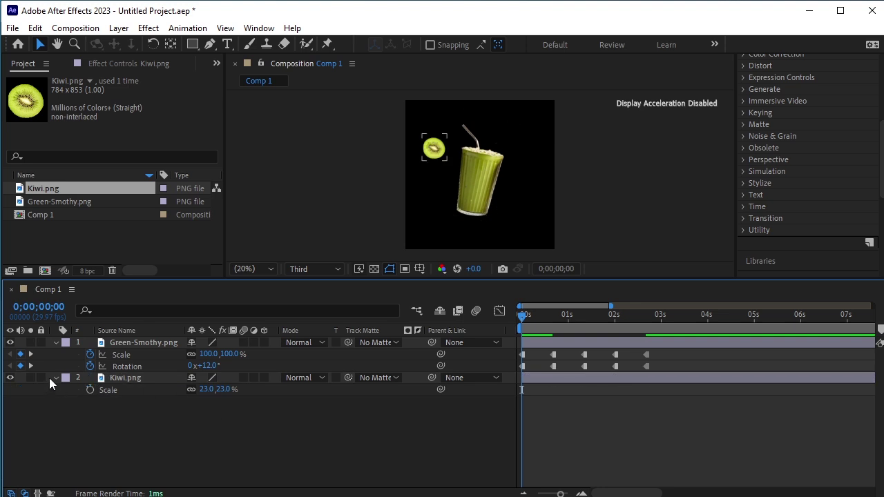
# - Collapse the kiwi layer's properties and shift the layer so it starts at the smoothie's second keyframe, 0;00;00;20
pyautogui.click(56, 378)
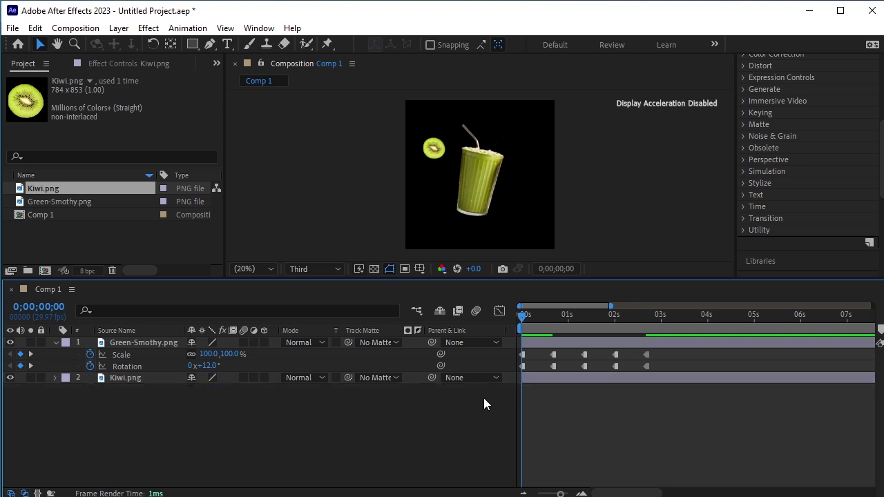
pyautogui.moveTo(532, 378); pyautogui.dragTo(565, 384)
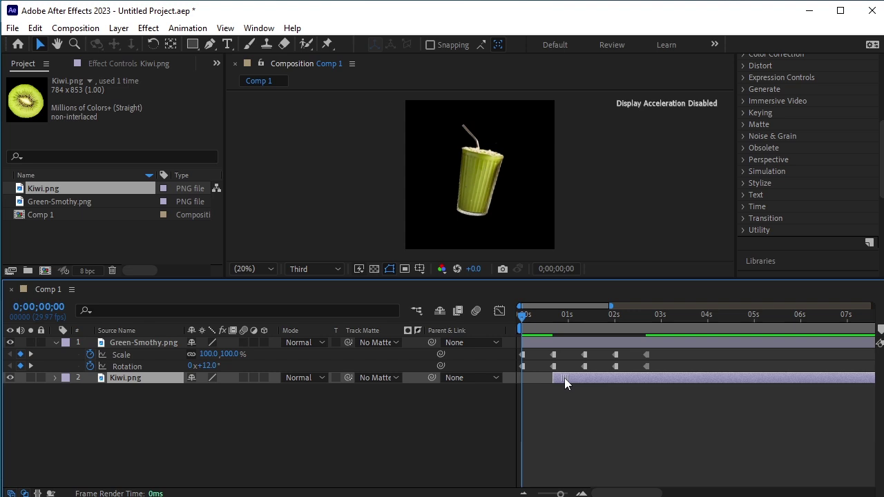
pyautogui.click(30, 366)
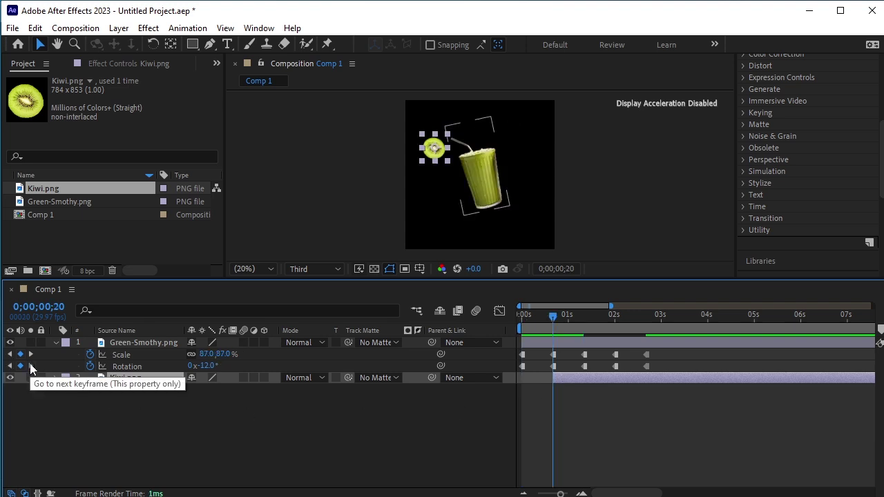
# - Duplicate the kiwi layer three times and place the copies around the cup at about 255,760, 785,215 and 880,685
pyautogui.click(137, 379)
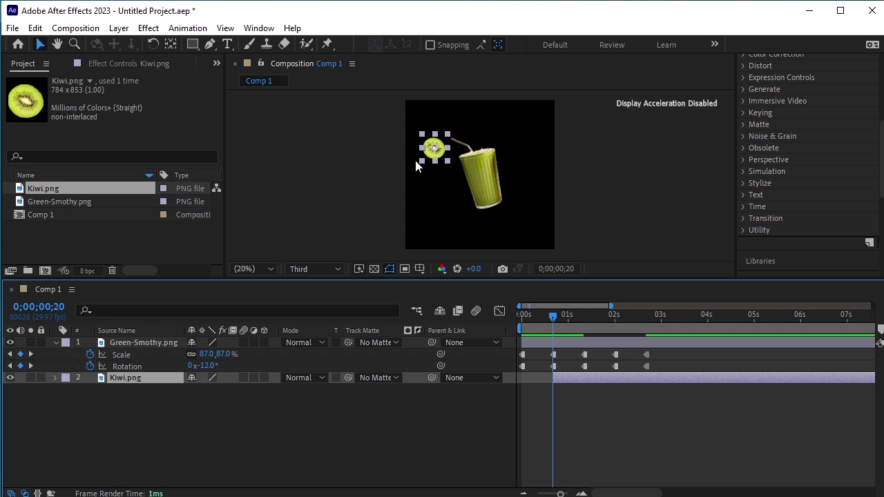
pyautogui.hotkey('ctrl', 'd')
pyautogui.hotkey('ctrl', 'd')
pyautogui.hotkey('ctrl', 'd')
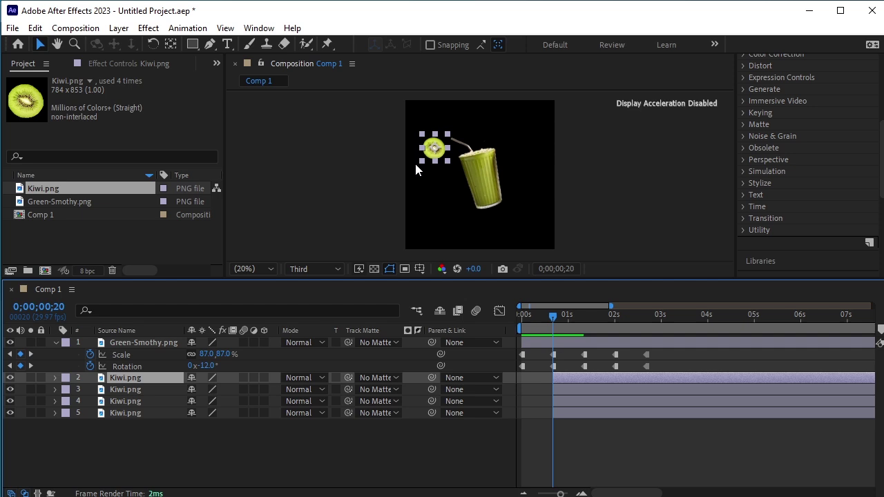
pyautogui.moveTo(435, 149); pyautogui.dragTo(444, 209)
pyautogui.moveTo(438, 149); pyautogui.dragTo(523, 132)
pyautogui.moveTo(435, 150); pyautogui.dragTo(525, 197)
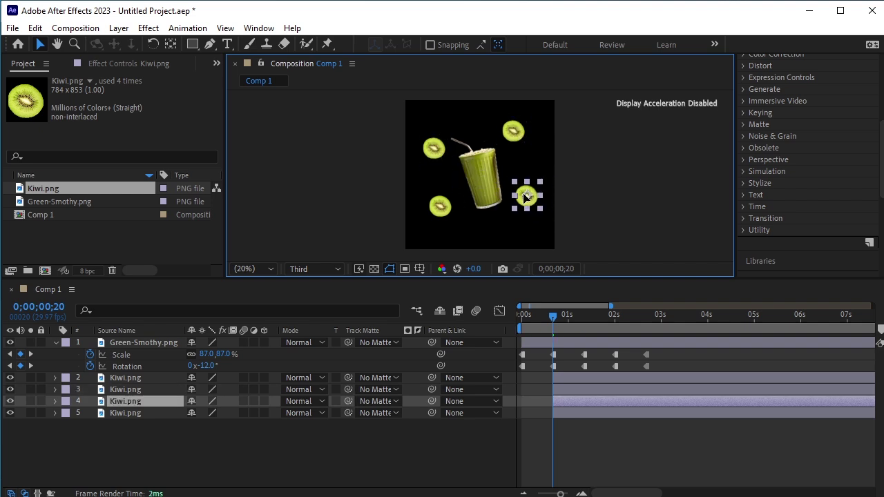
# - Add Position keyframes to all four kiwi layers at 0;00;00;20 and 0;00;01;00
pyautogui.click(148, 379)
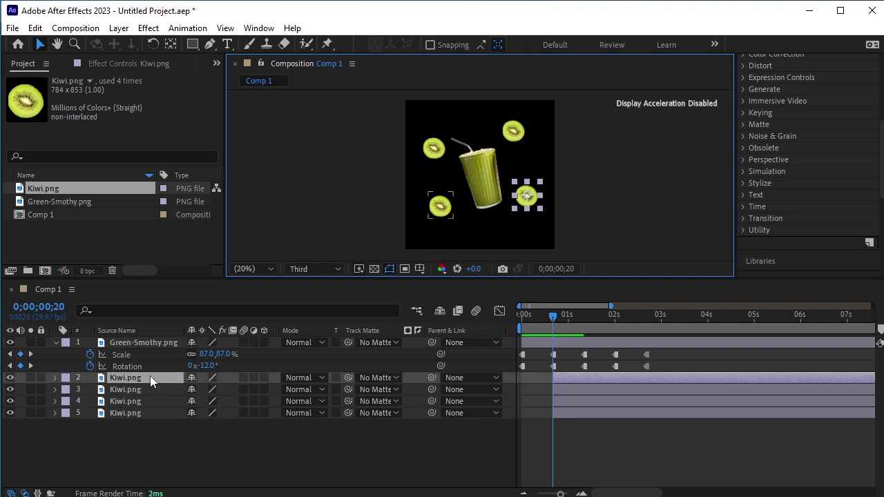
pyautogui.keyDown('shift'); pyautogui.click(157, 413); pyautogui.keyUp('shift')
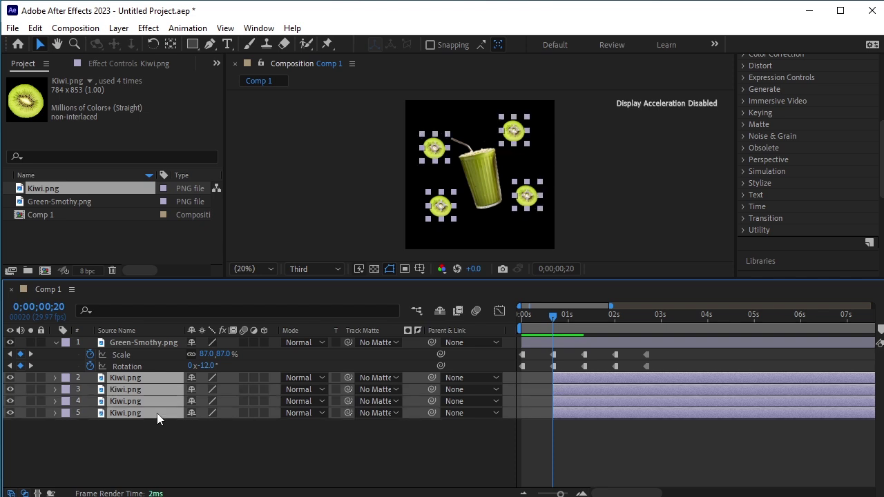
pyautogui.press('p')
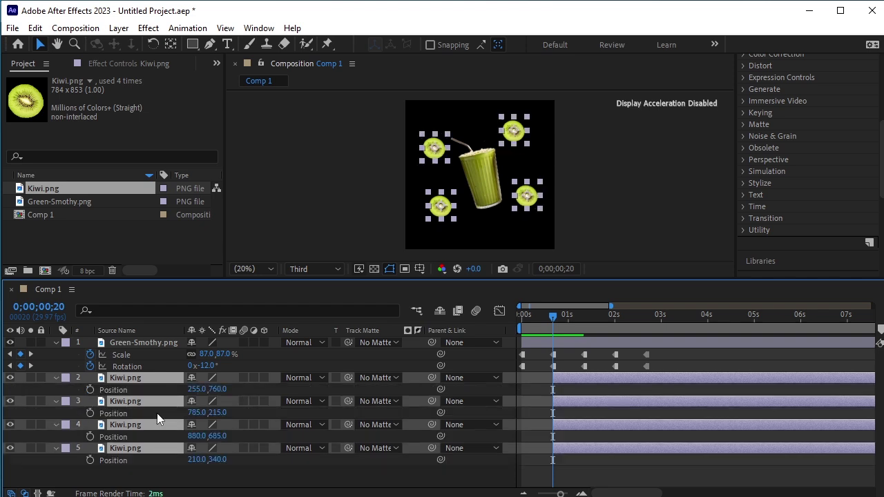
pyautogui.click(89, 390)
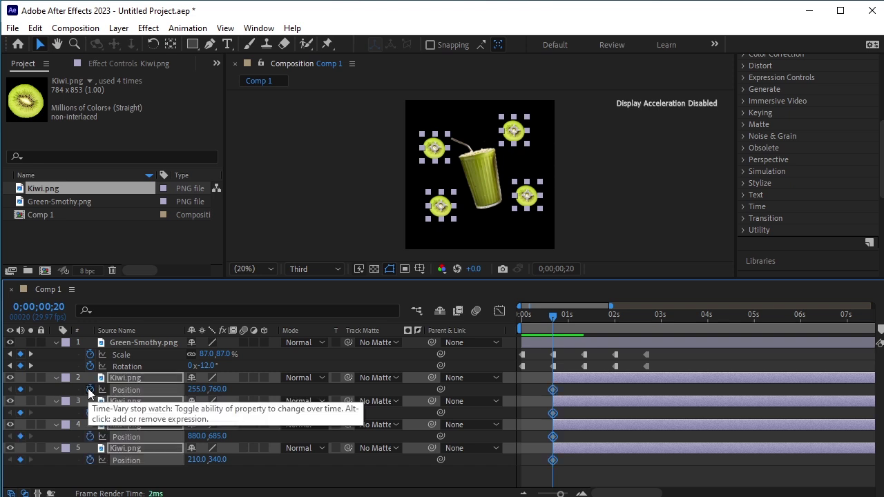
pyautogui.hotkey('shift', 'pagedown')
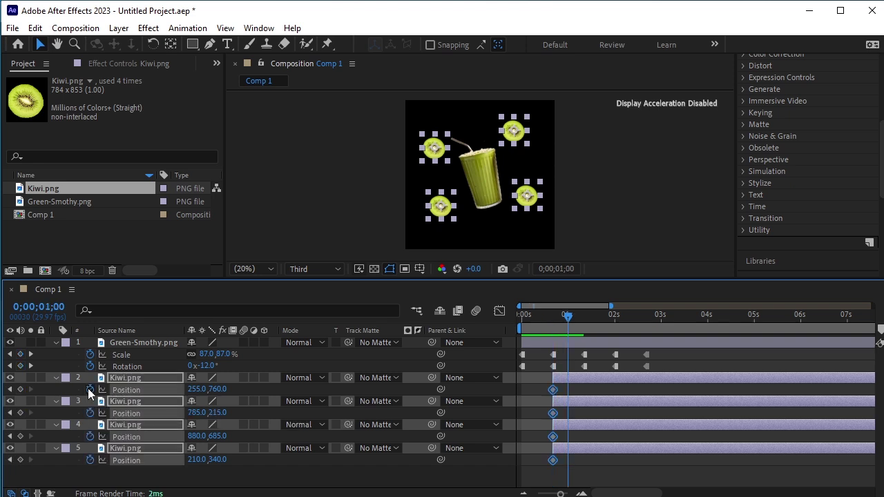
pyautogui.click(20, 389)
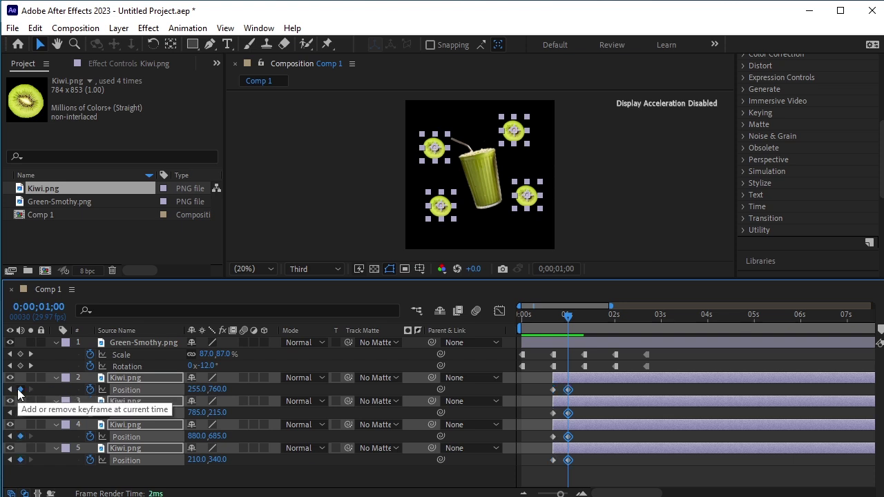
# - At 0;00;00;20, move each of the four kiwis behind the cup, to around 545,480
pyautogui.click(10, 390)
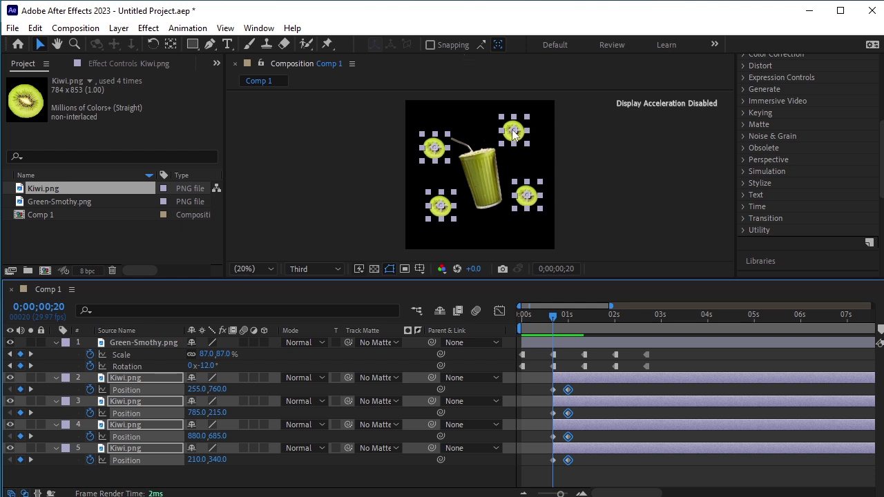
pyautogui.click(608, 197)
pyautogui.click(513, 132)
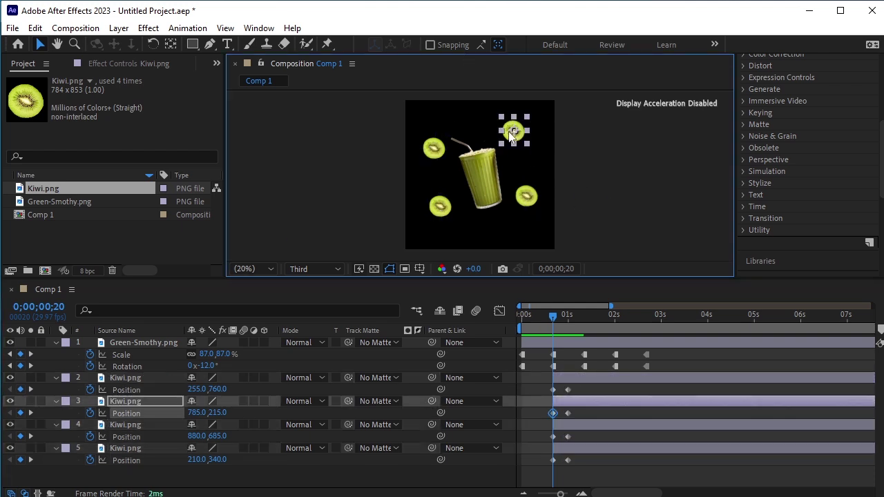
pyautogui.moveTo(513, 132); pyautogui.dragTo(480, 167)
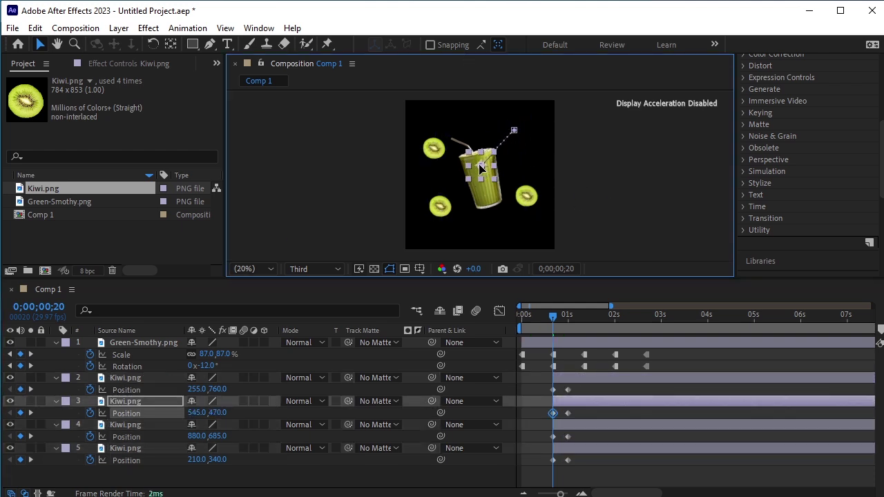
pyautogui.moveTo(523, 204); pyautogui.dragTo(477, 176)
pyautogui.moveTo(469, 174); pyautogui.dragTo(483, 169)
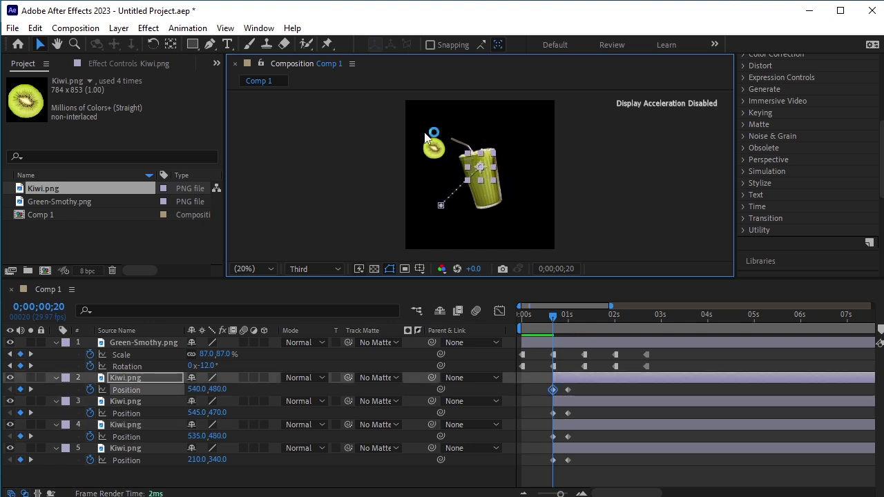
pyautogui.moveTo(438, 148); pyautogui.dragTo(478, 164)
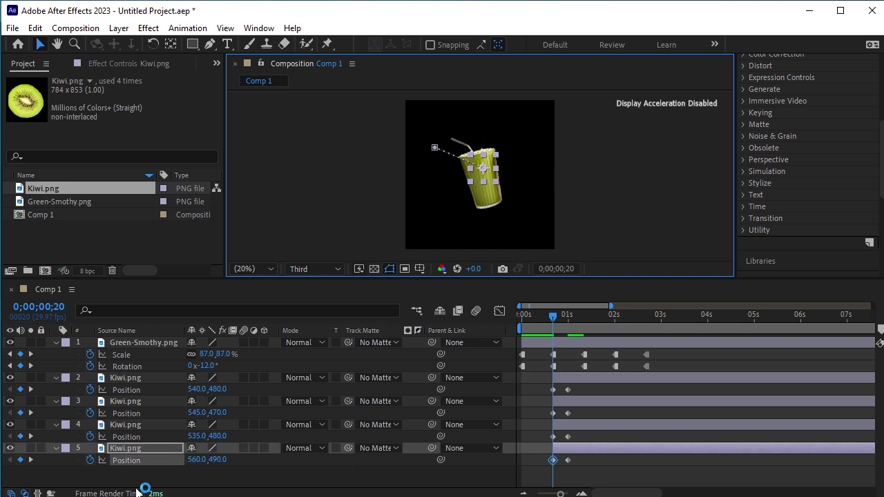
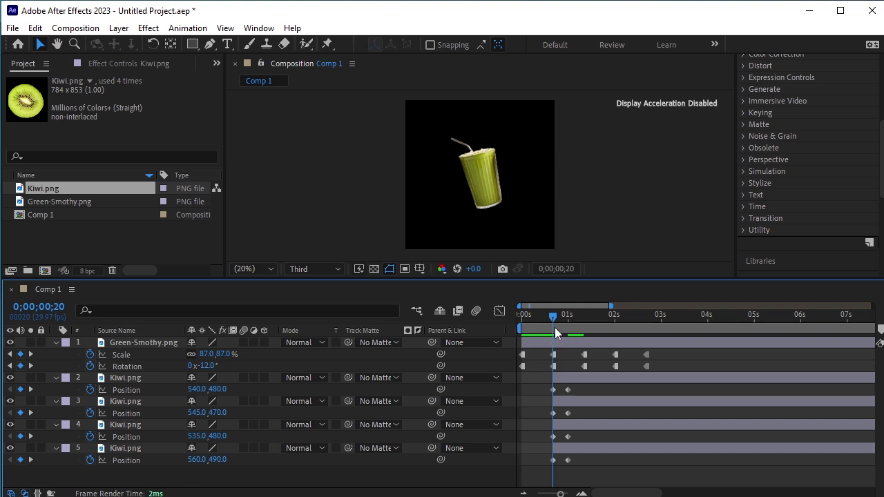
# - Preview the kiwis bursting out from behind the cup from the start of the composition
pyautogui.press('Home')
pyautogui.press('space')
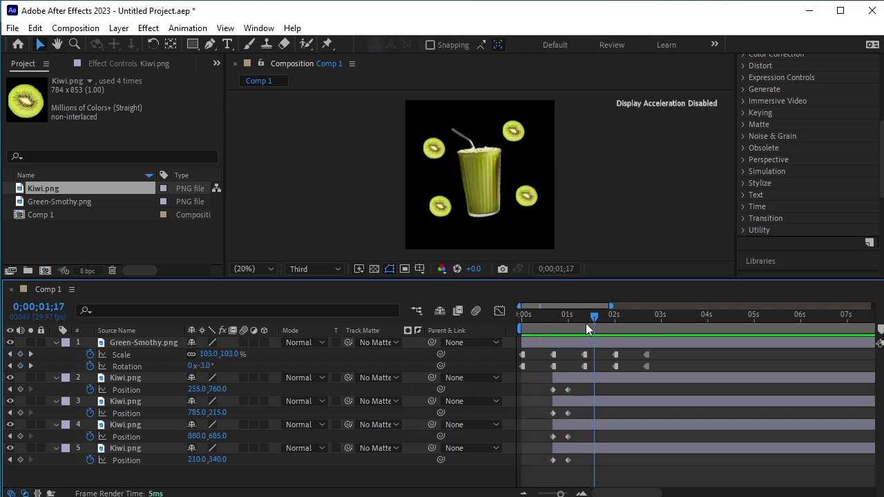
pyautogui.press('space')
pyautogui.press('space')
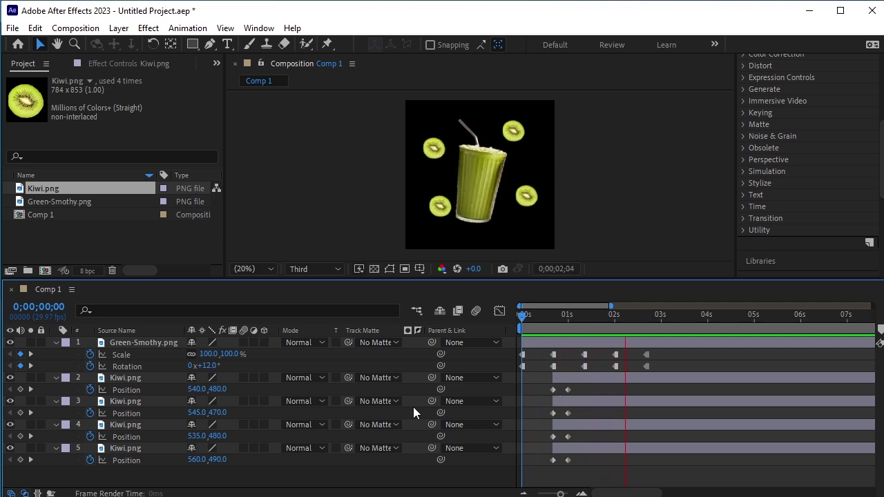
pyautogui.click(667, 317)
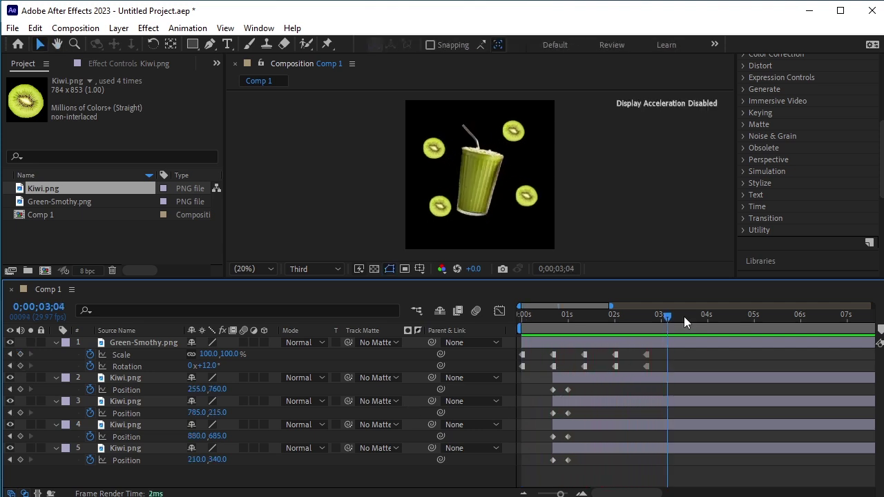
# - At 0;00;01;10, move the kiwis to about 170,185 (upper left), 915,360 (upper right), 870,900 (lower right) and 180,640 (lower left)
pyautogui.click(10, 366)
pyautogui.click(10, 366)
pyautogui.click(10, 366)
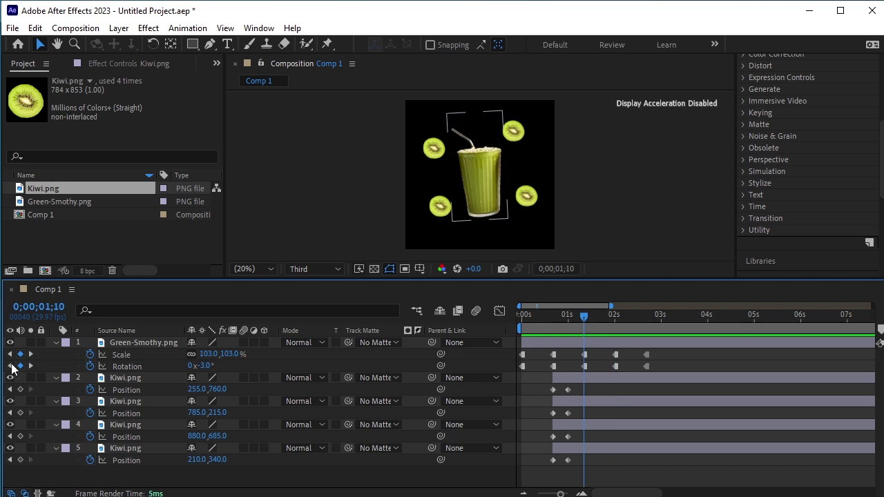
pyautogui.click(584, 379)
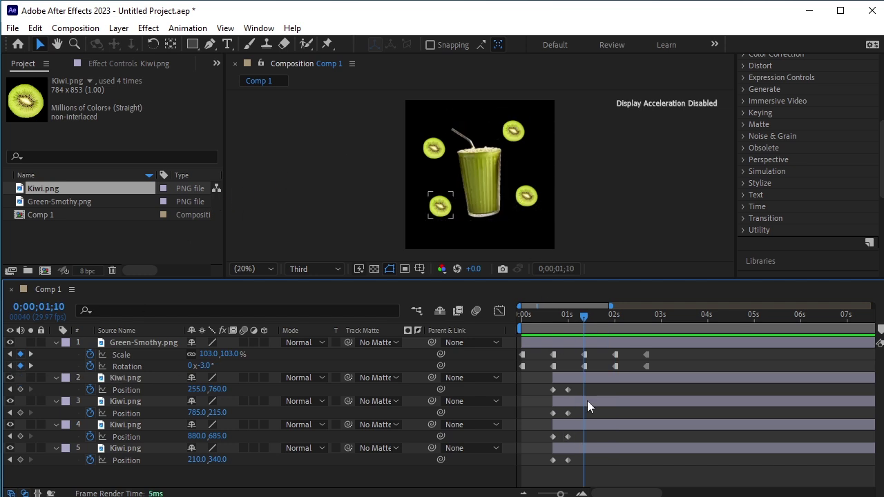
pyautogui.click(443, 154)
pyautogui.click(512, 140)
pyautogui.click(430, 156)
pyautogui.moveTo(432, 155); pyautogui.dragTo(427, 134)
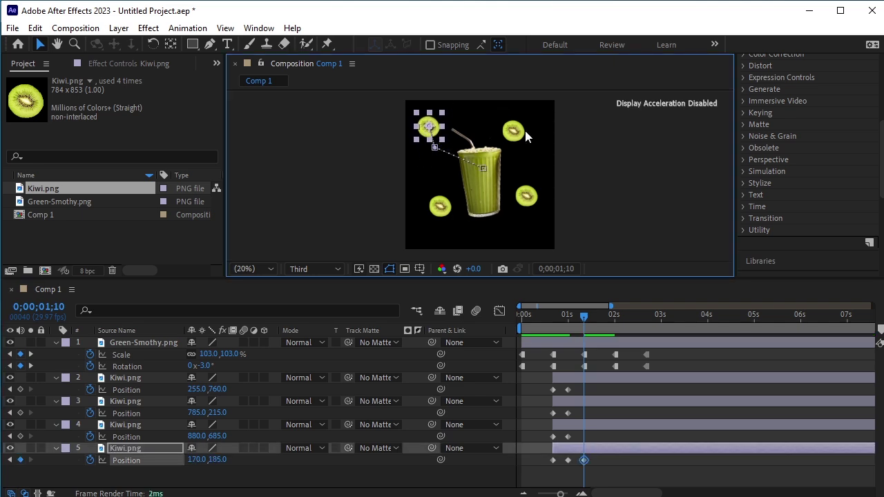
pyautogui.moveTo(516, 132); pyautogui.dragTo(534, 152)
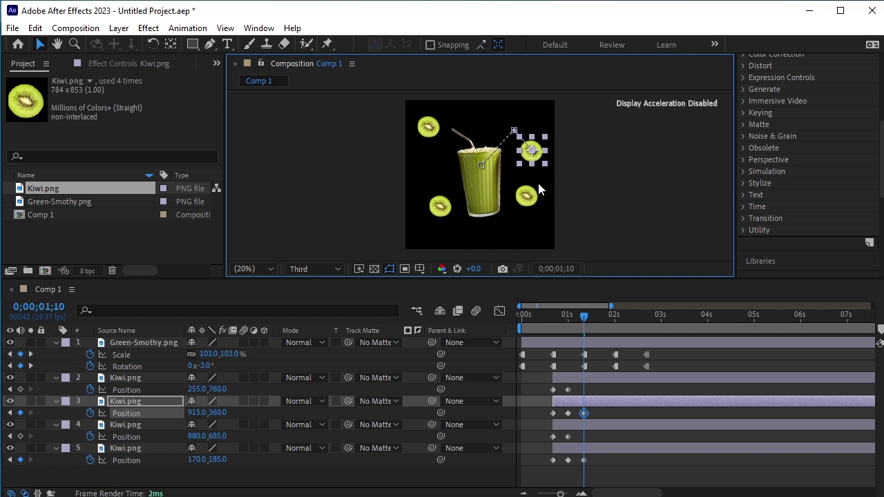
pyautogui.moveTo(529, 199); pyautogui.dragTo(526, 227)
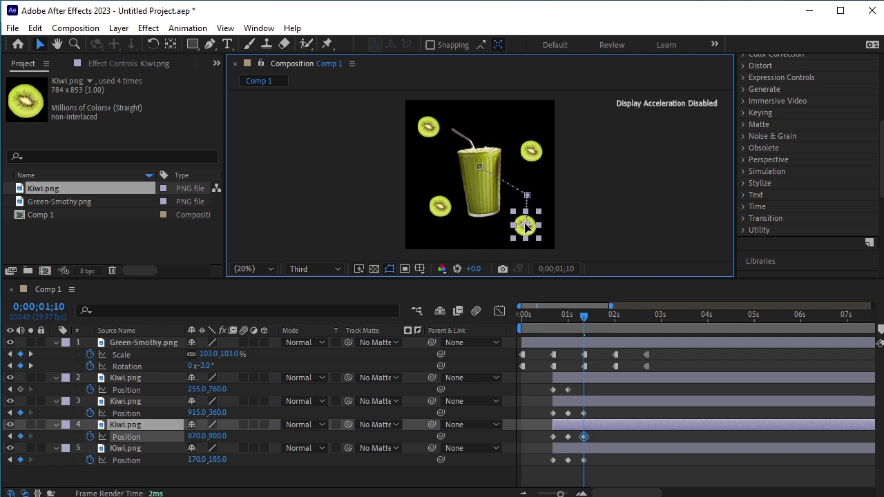
pyautogui.moveTo(444, 213); pyautogui.dragTo(435, 196)
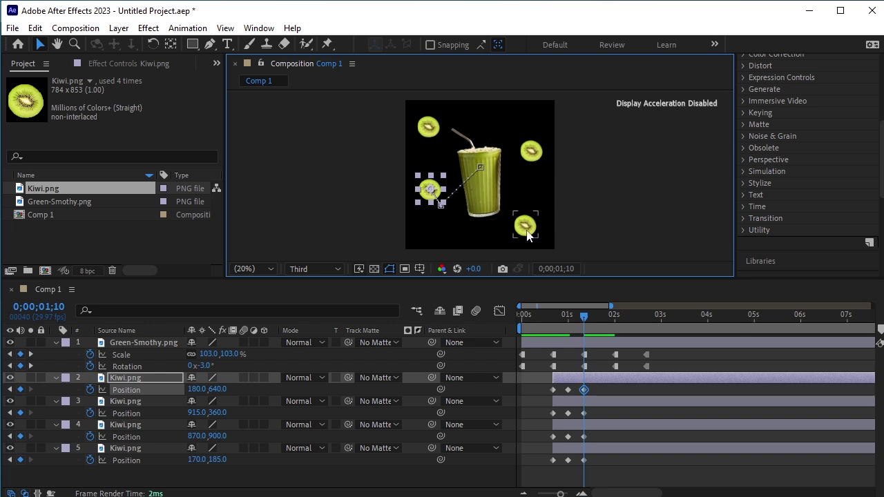
# - Refine the 0;00;01;10 positions to about 800,910 for the lower-right kiwi, 210,840 for the lower-left and 895,350 for the upper-right
pyautogui.moveTo(525, 232); pyautogui.dragTo(516, 233)
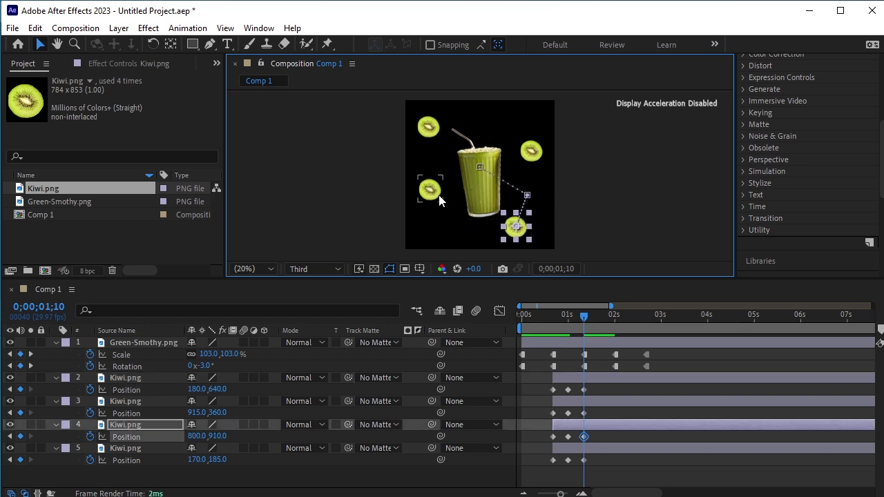
pyautogui.moveTo(431, 194); pyautogui.dragTo(441, 226)
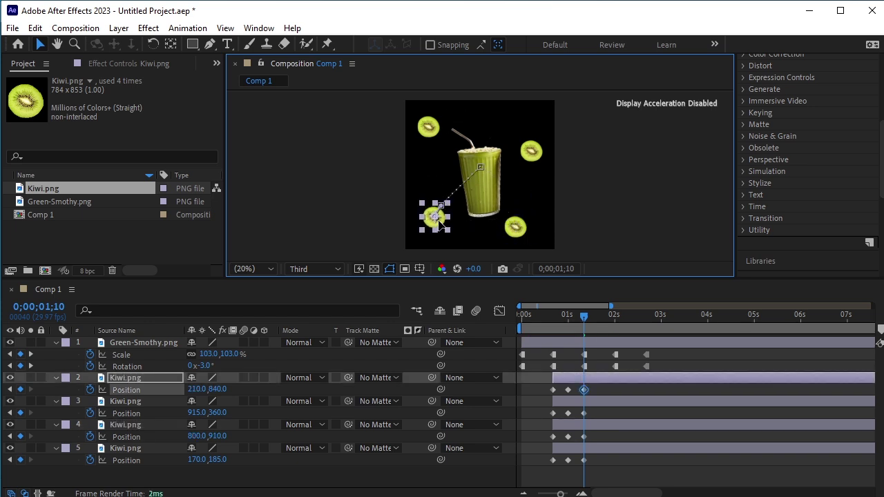
pyautogui.click(537, 143)
pyautogui.moveTo(536, 143); pyautogui.dragTo(534, 143)
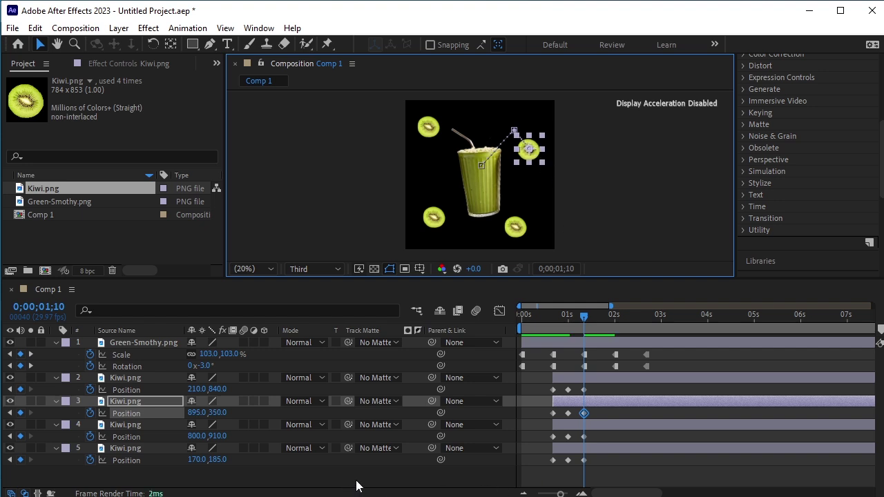
# - At 0;00;02;00, move the kiwis to about 260,245 (upper left), 920,315 (upper right), 200,705 (lower left) and 845,805 (lower right)
pyautogui.click(31, 365)
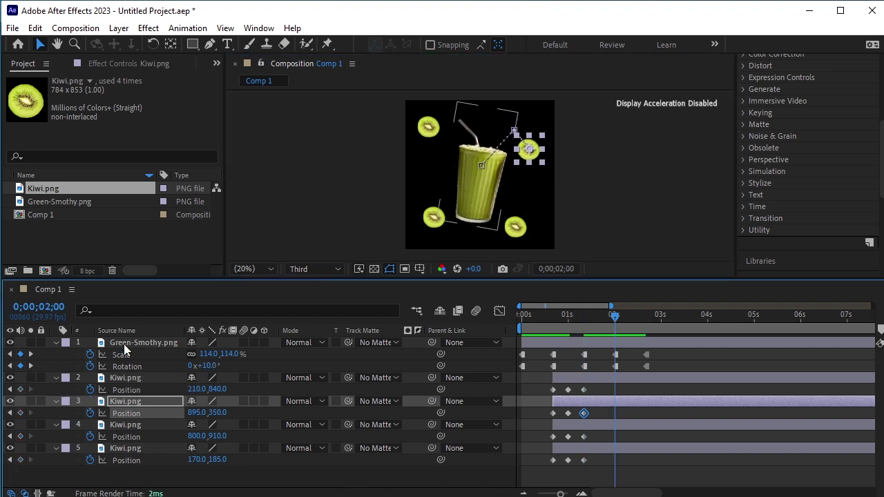
pyautogui.moveTo(434, 133); pyautogui.dragTo(446, 141)
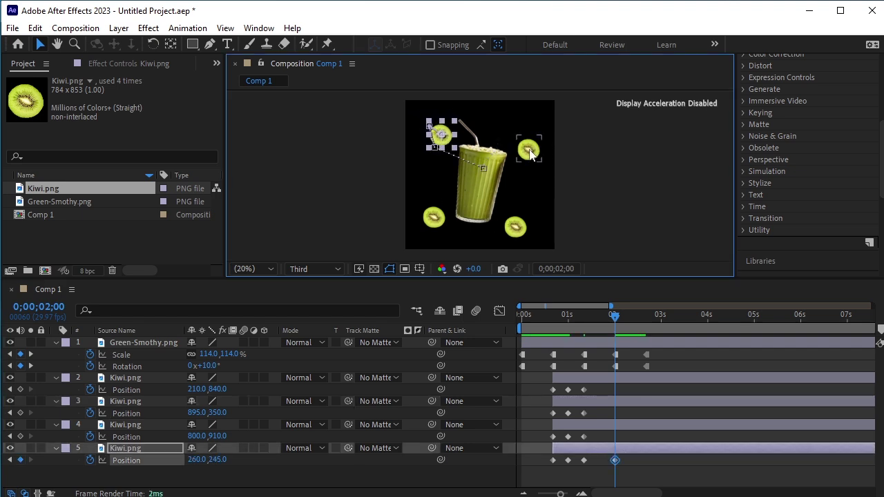
pyautogui.moveTo(531, 155); pyautogui.dragTo(531, 178)
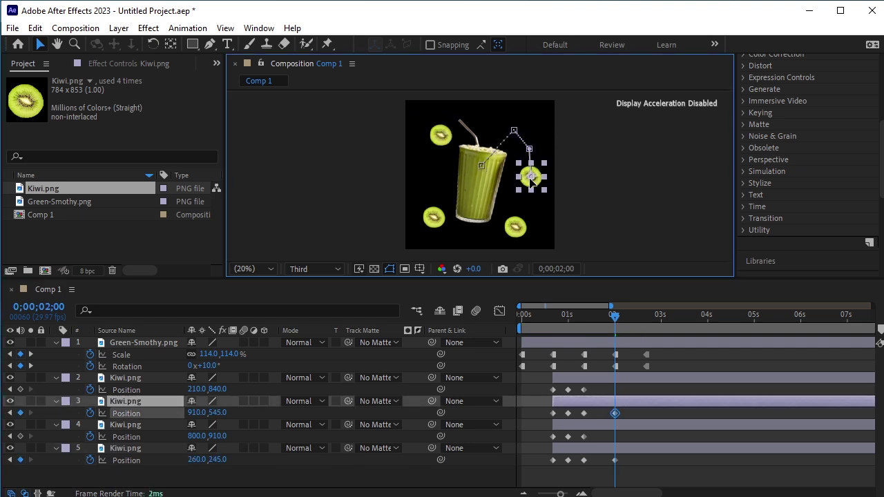
pyautogui.moveTo(434, 221); pyautogui.dragTo(432, 201)
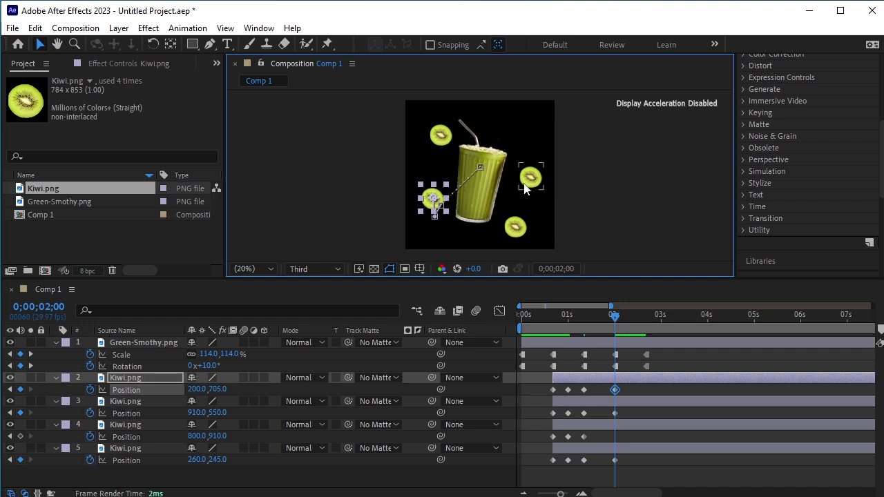
pyautogui.moveTo(525, 190); pyautogui.dragTo(526, 157)
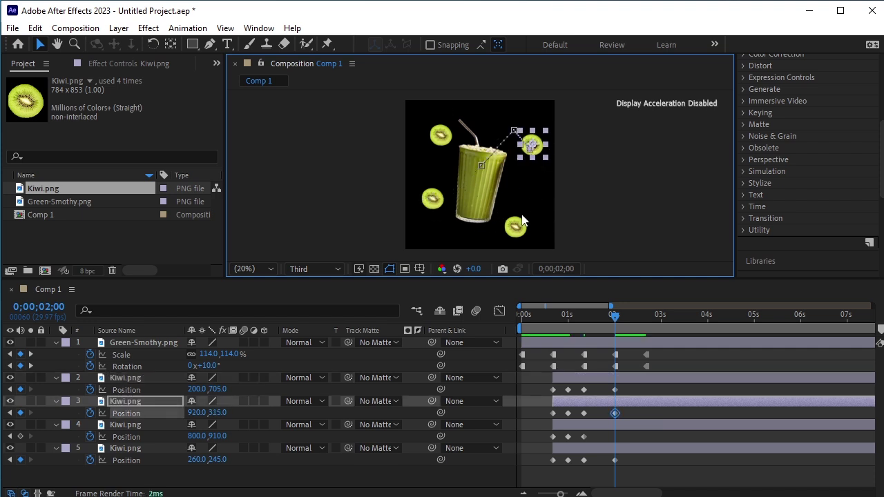
pyautogui.moveTo(523, 221); pyautogui.dragTo(530, 207)
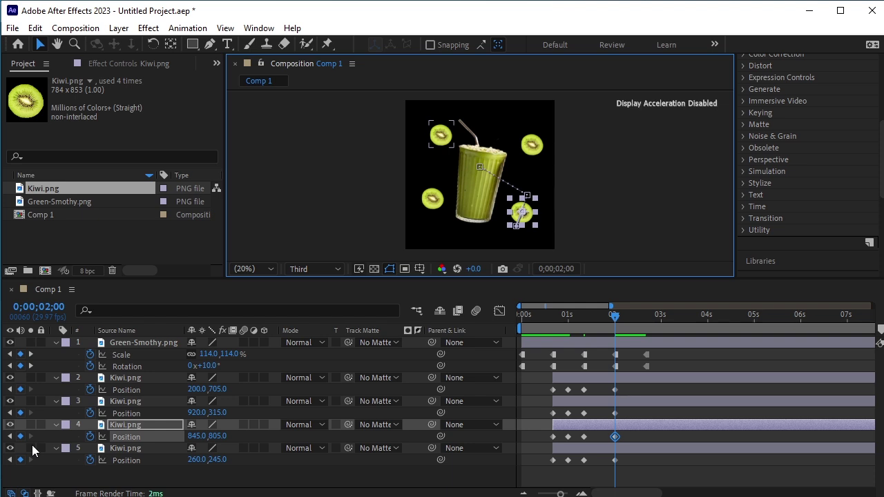
# - At 0;00;02;20, move the kiwis to about 260,890 (lower left), 805,220 (upper right), 170,410 (upper left) and 880,690 (lower right)
pyautogui.click(31, 362)
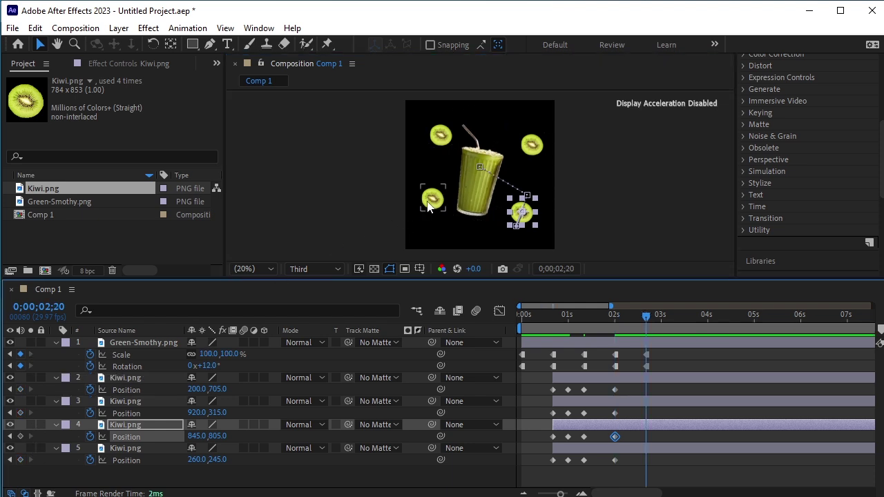
pyautogui.moveTo(428, 206); pyautogui.dragTo(437, 231)
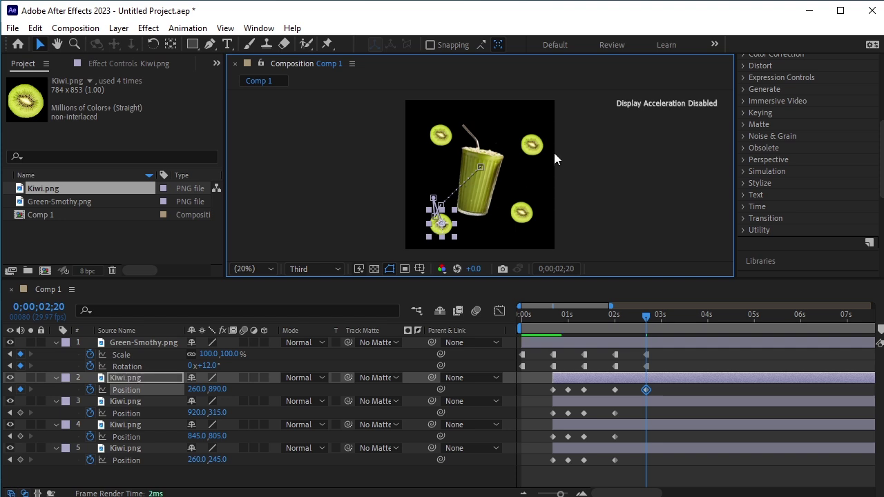
pyautogui.moveTo(534, 145); pyautogui.dragTo(518, 132)
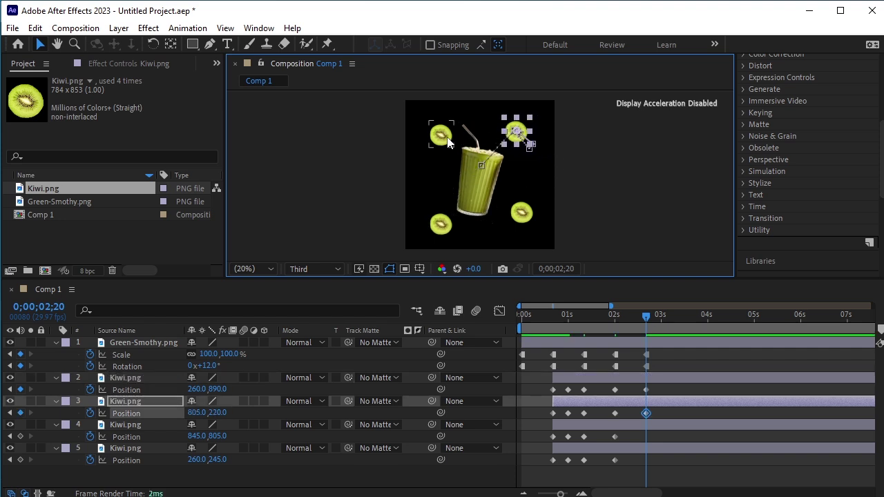
pyautogui.moveTo(448, 142); pyautogui.dragTo(437, 165)
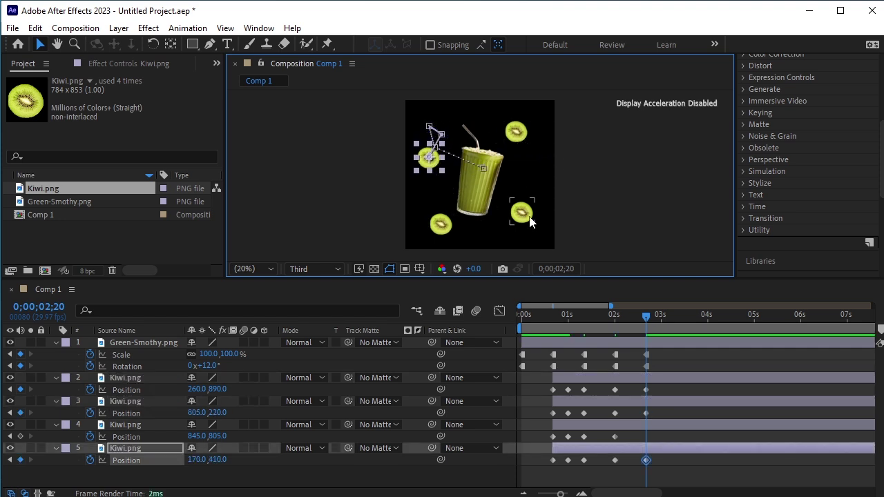
pyautogui.moveTo(530, 219); pyautogui.dragTo(536, 204)
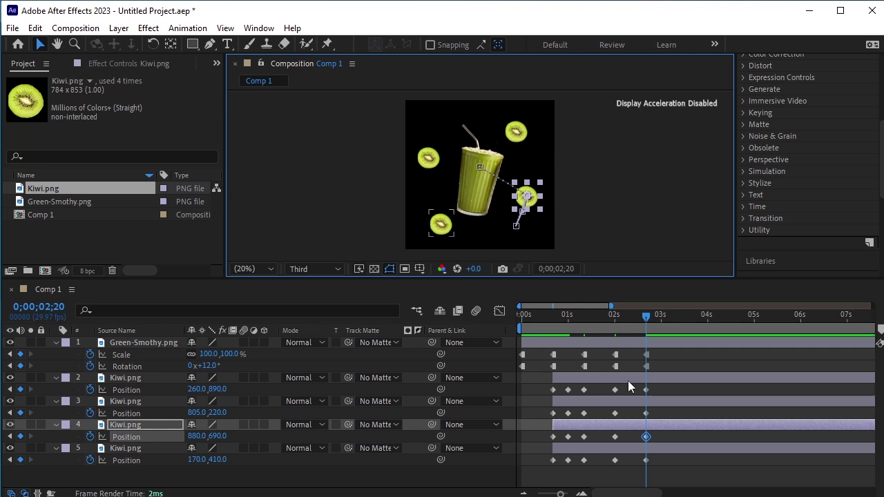
# - Convert every kiwi Position keyframe except the first on each layer to a hold keyframe
pyautogui.moveTo(647, 316); pyautogui.dragTo(346, 318)
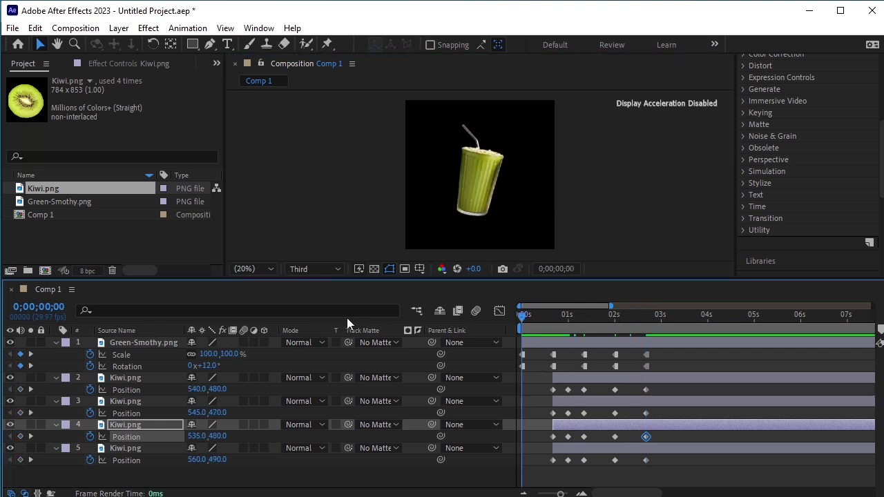
pyautogui.click(612, 221)
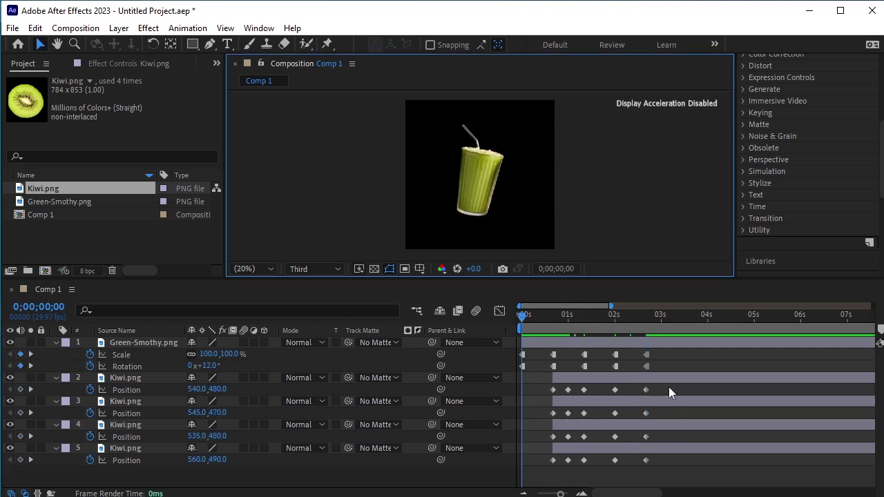
pyautogui.moveTo(668, 387); pyautogui.dragTo(562, 468)
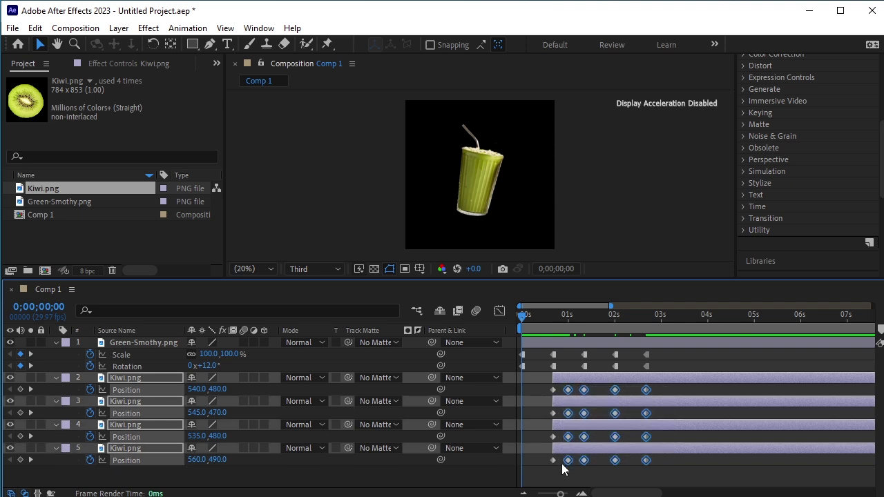
pyautogui.rightClick(571, 391)
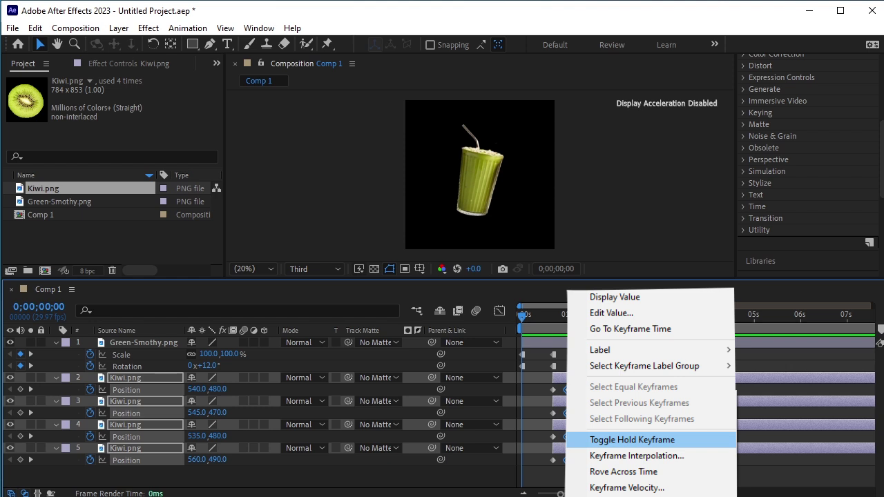
pyautogui.click(632, 440)
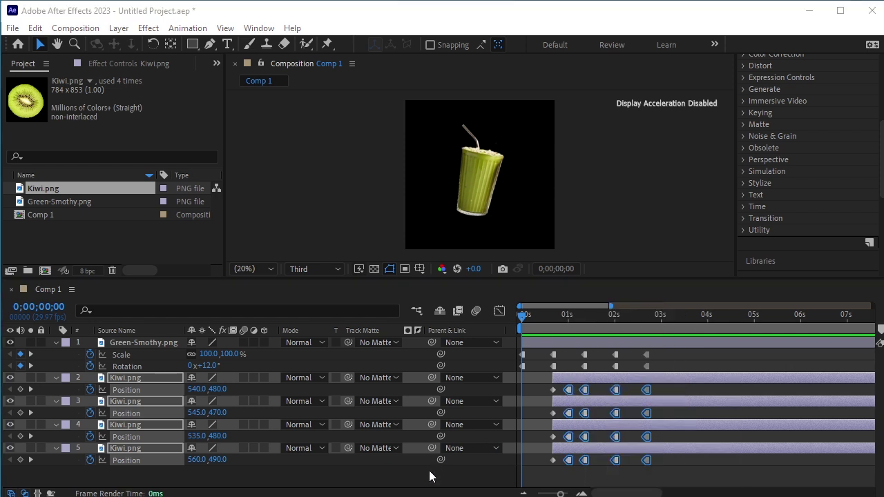
# - Preview the stepped kiwi and cup animation from the beginning, then return to 0;00;00;00
pyautogui.click(430, 478)
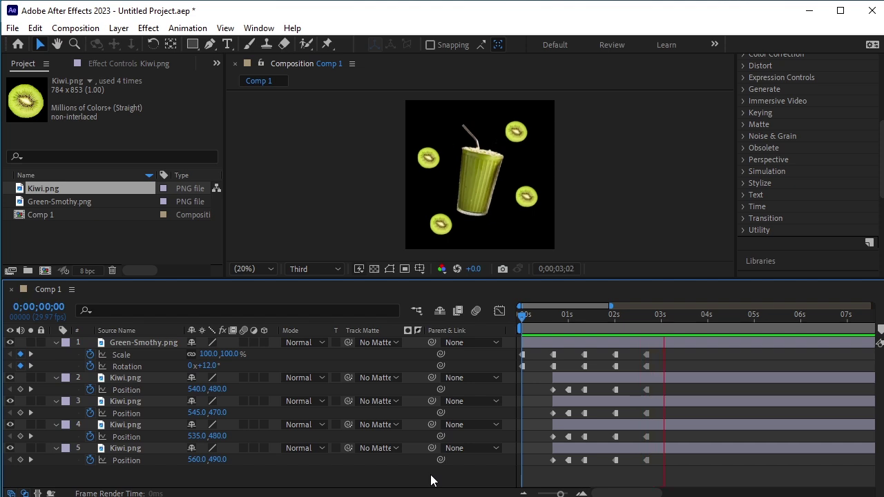
pyautogui.press('space')
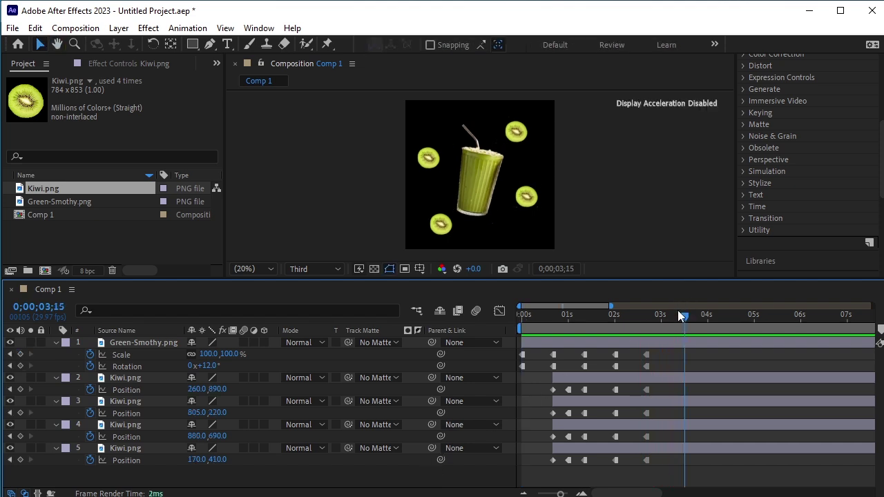
pyautogui.moveTo(680, 319); pyautogui.dragTo(506, 330)
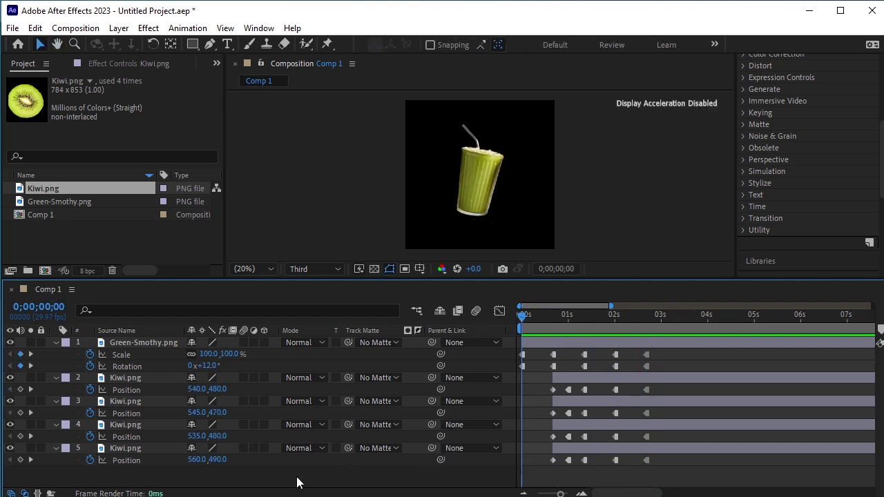
# - Collapse the animated properties of the Green-Smothy.png layer and the kiwi layers 2 to 4
pyautogui.click(55, 378)
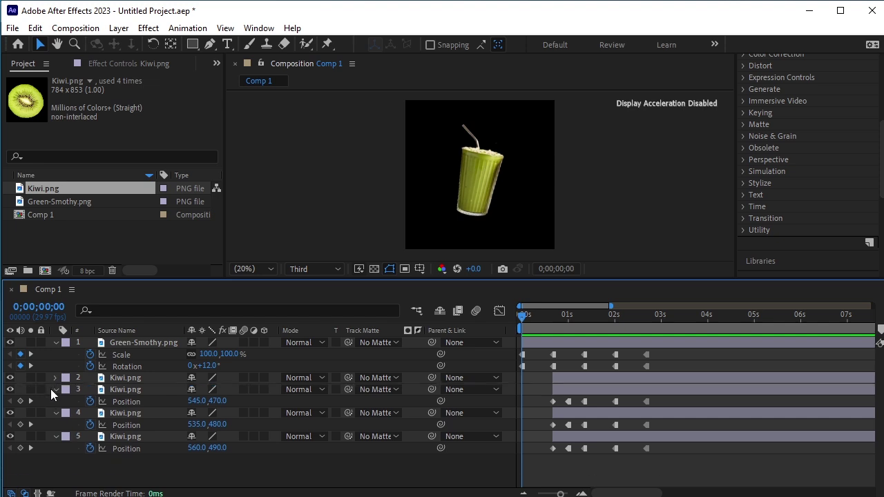
pyautogui.click(54, 390)
pyautogui.click(56, 401)
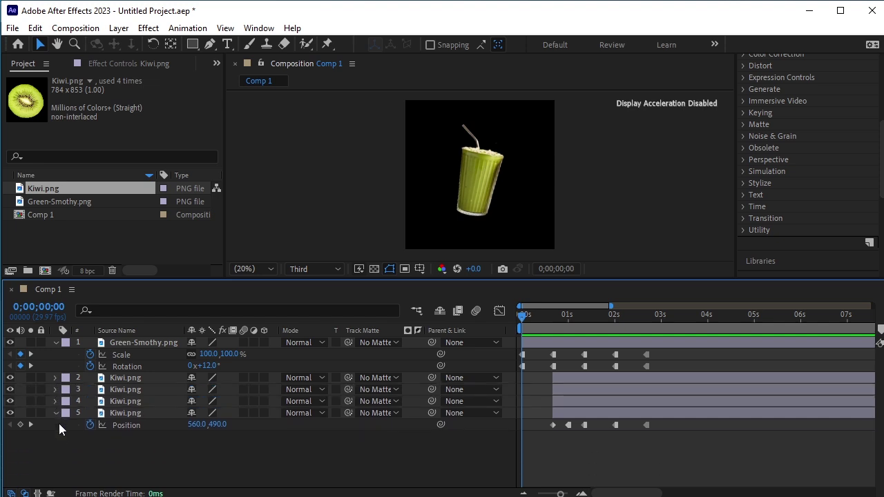
pyautogui.click(56, 352)
pyautogui.click(56, 343)
pyautogui.click(104, 433)
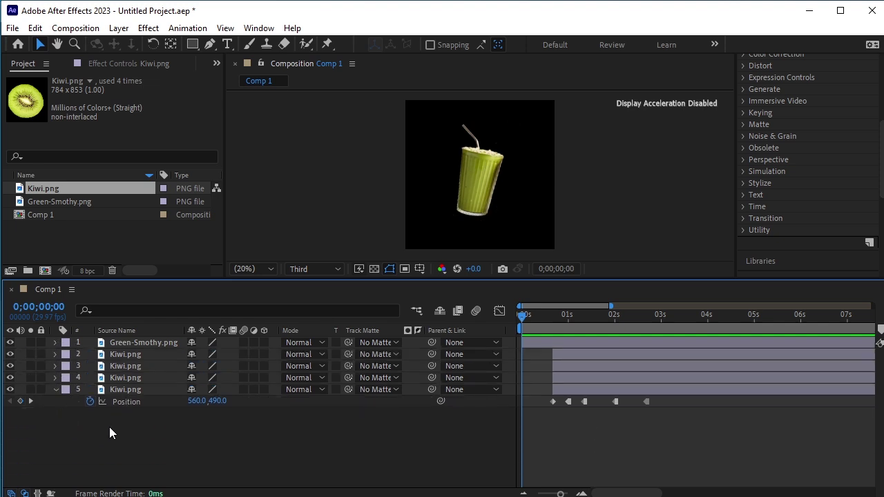
# - Create a 1080 x 1080 px solid layer in yellow-green BBC20E
pyautogui.click(118, 29)
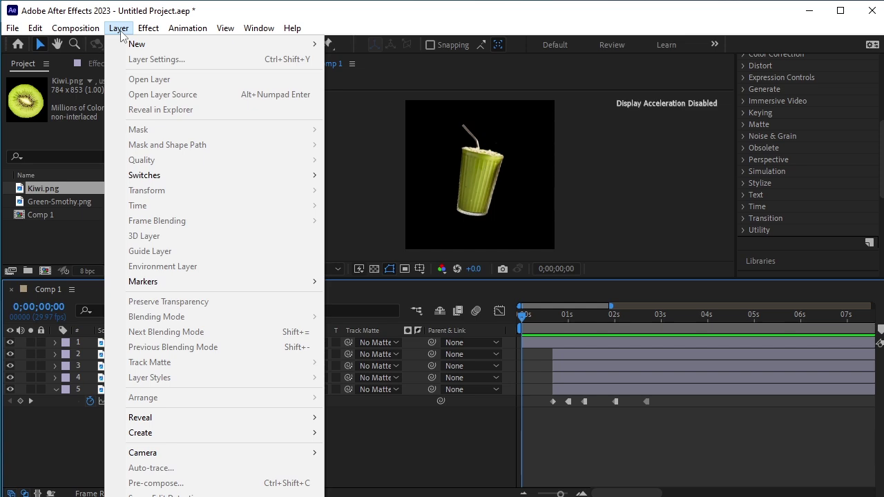
pyautogui.moveTo(173, 43)
pyautogui.click(362, 59)
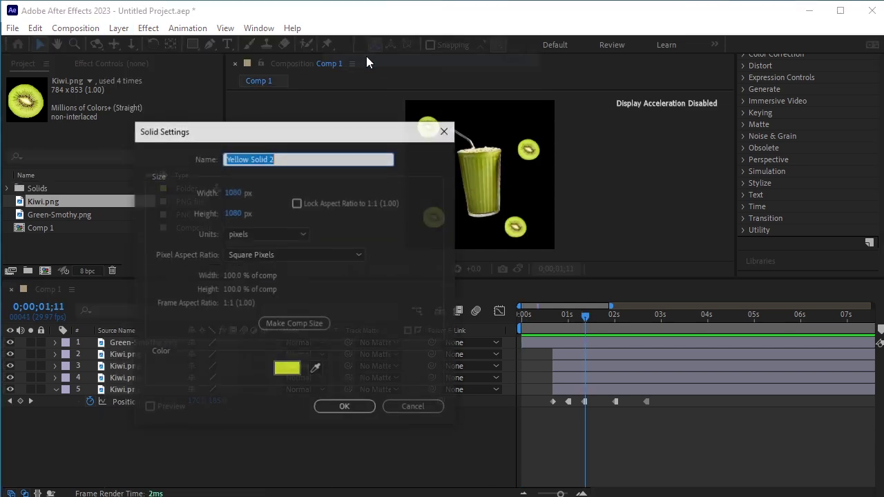
pyautogui.click(287, 368)
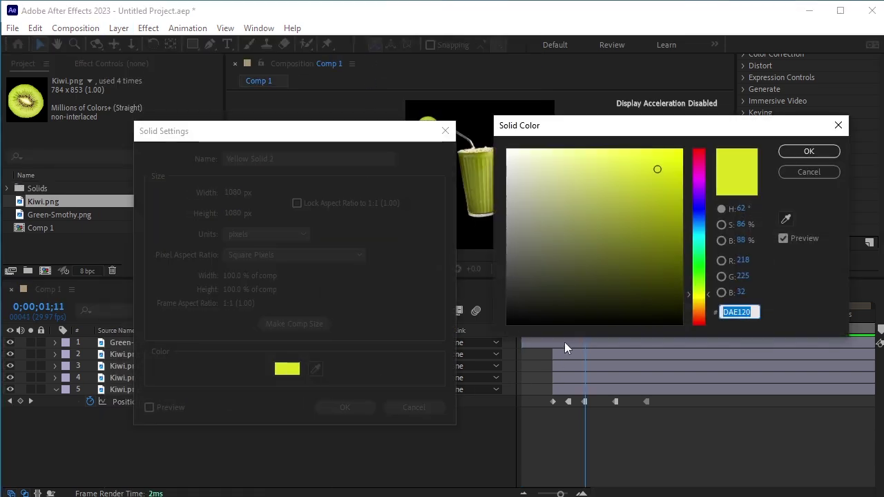
pyautogui.moveTo(659, 172); pyautogui.dragTo(669, 191)
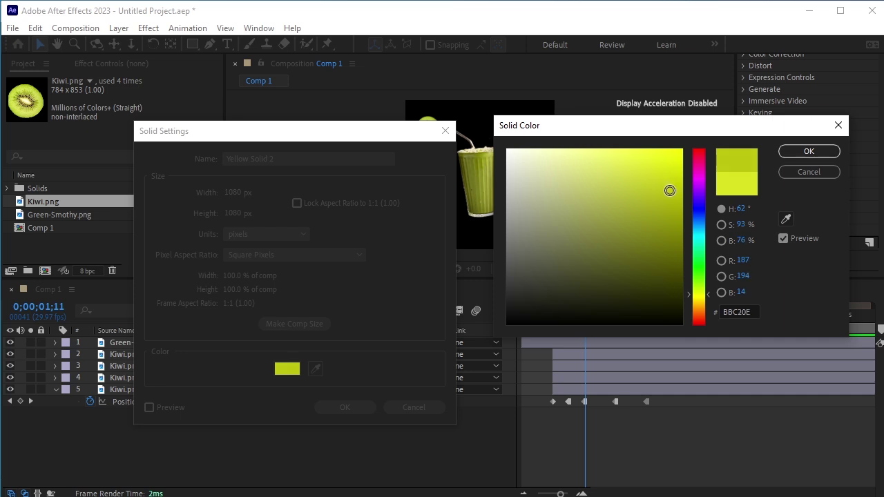
pyautogui.click(802, 154)
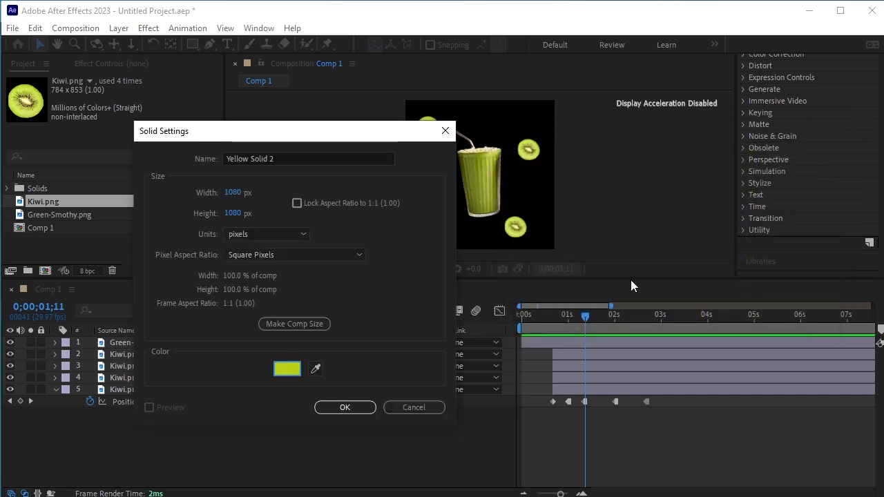
pyautogui.click(346, 407)
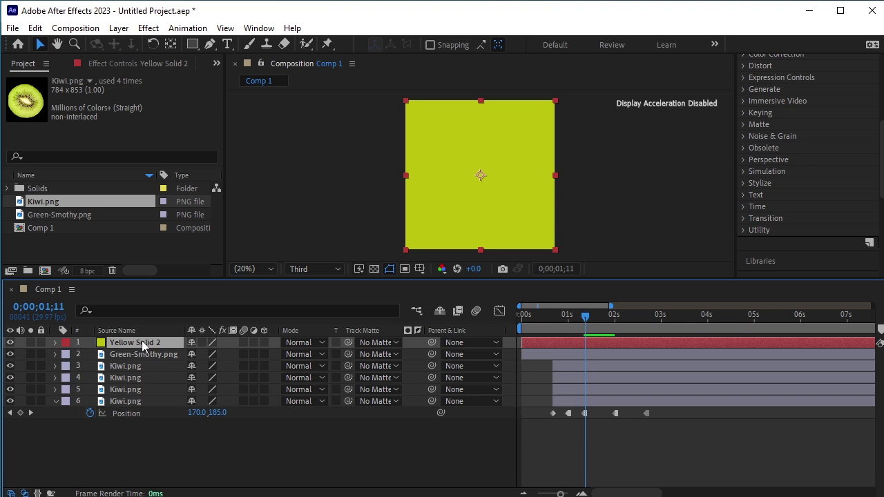
# - Place the solid beneath all other layers as the background and collapse the properties of kiwi layer 5
pyautogui.moveTo(142, 345); pyautogui.dragTo(144, 435)
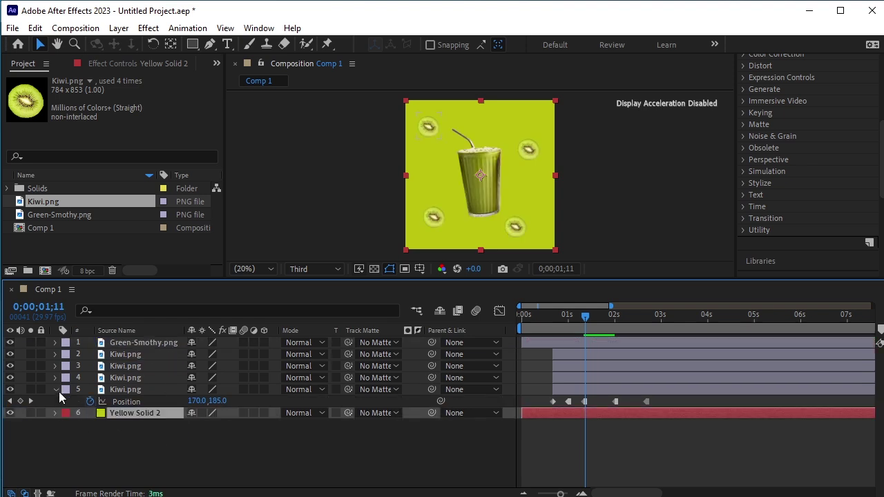
pyautogui.click(54, 390)
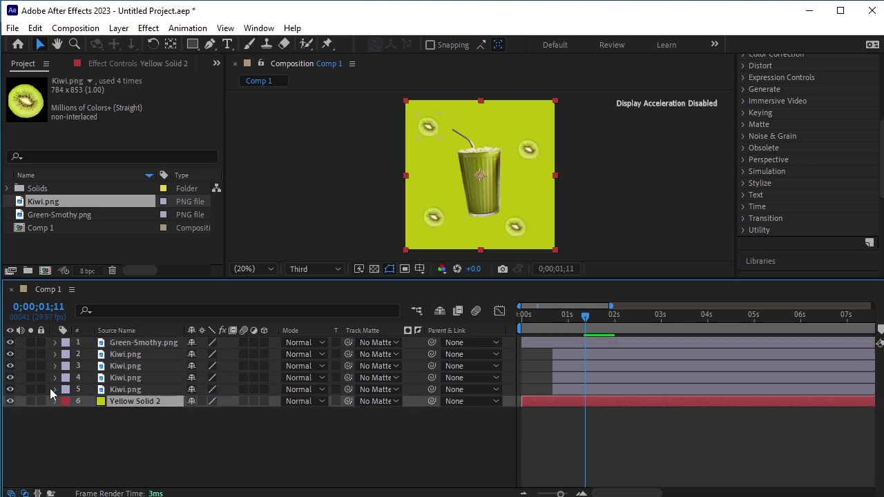
pyautogui.click(138, 428)
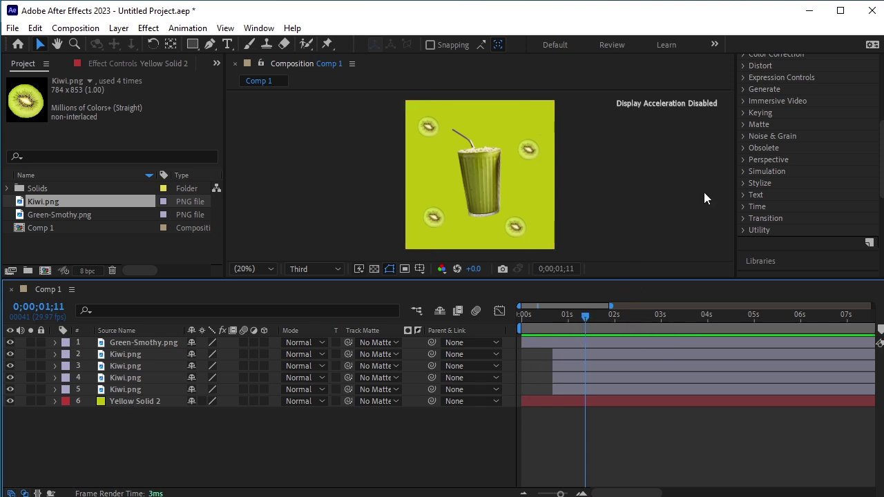
# - Apply the Drop Shadow effect to the Green-Smothy.png layer and all four kiwi layers
pyautogui.scroll(8, 779, 98)
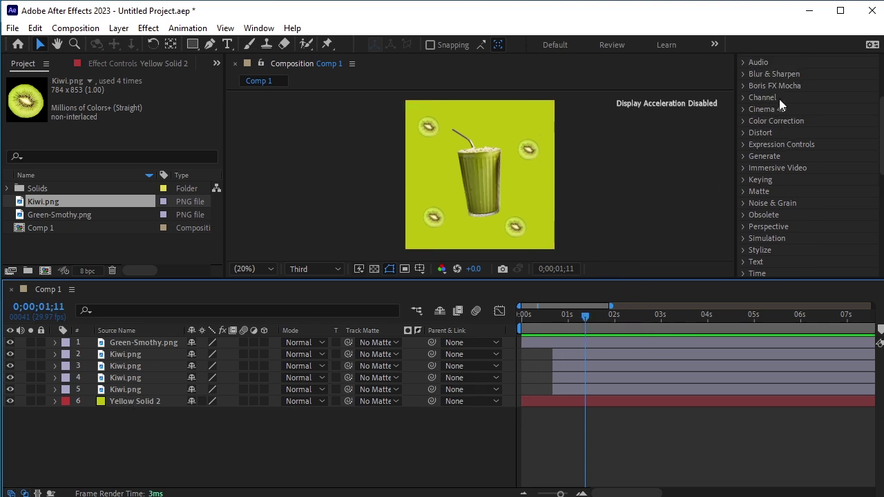
pyautogui.click(779, 113)
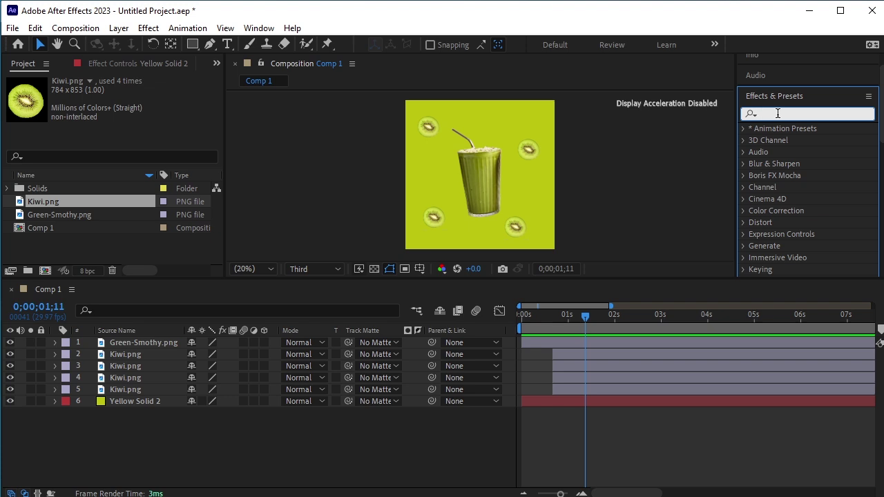
pyautogui.write('dro')
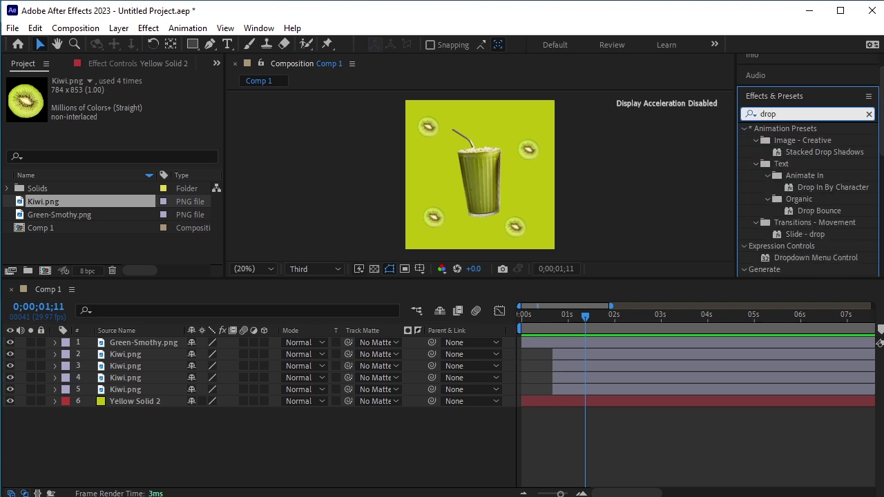
pyautogui.write('p ')
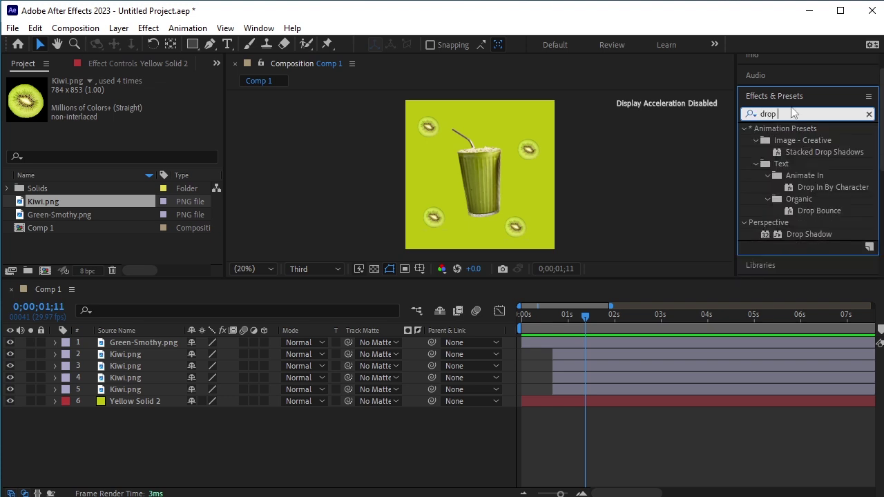
pyautogui.write('s')
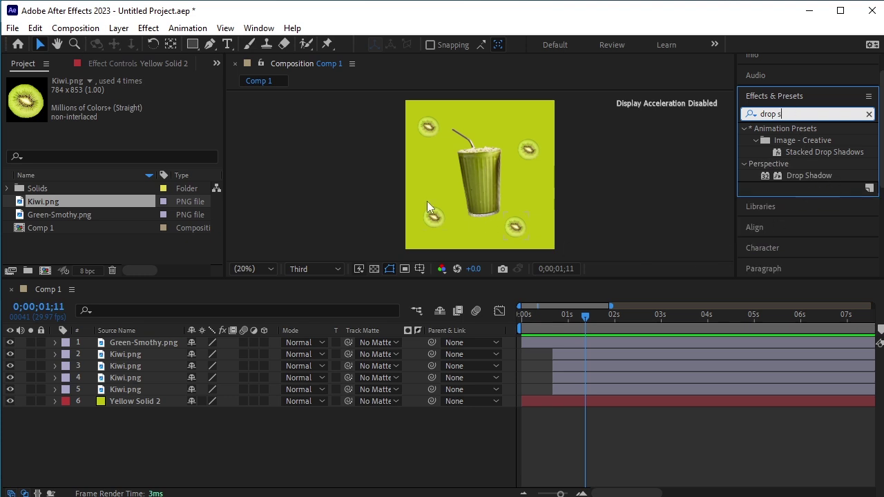
pyautogui.click(136, 343)
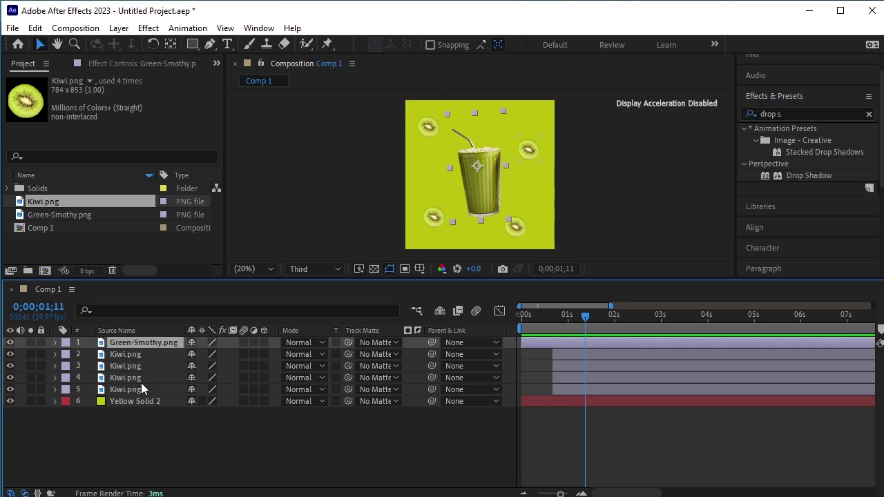
pyautogui.keyDown('shift'); pyautogui.click(141, 389); pyautogui.keyUp('shift')
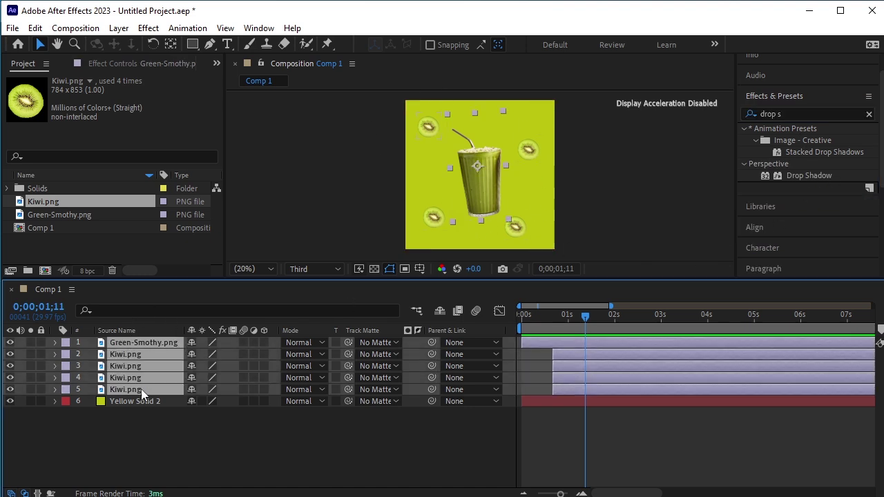
pyautogui.doubleClick(808, 176)
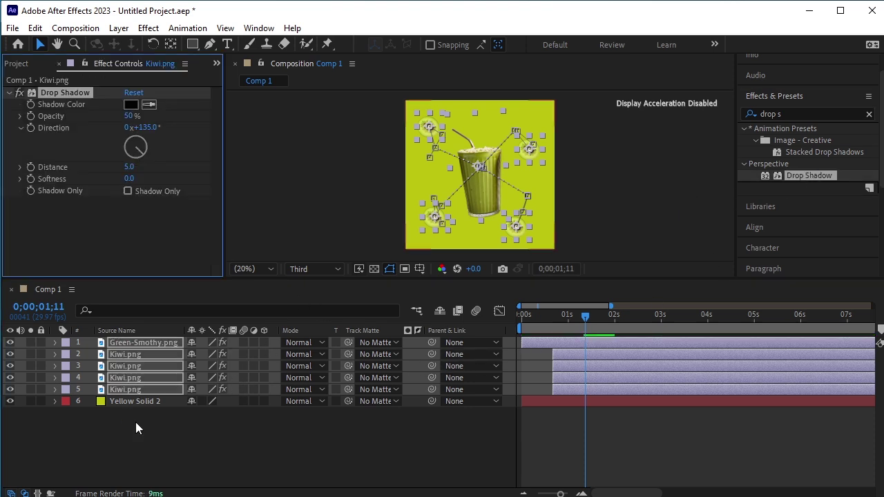
pyautogui.click(158, 434)
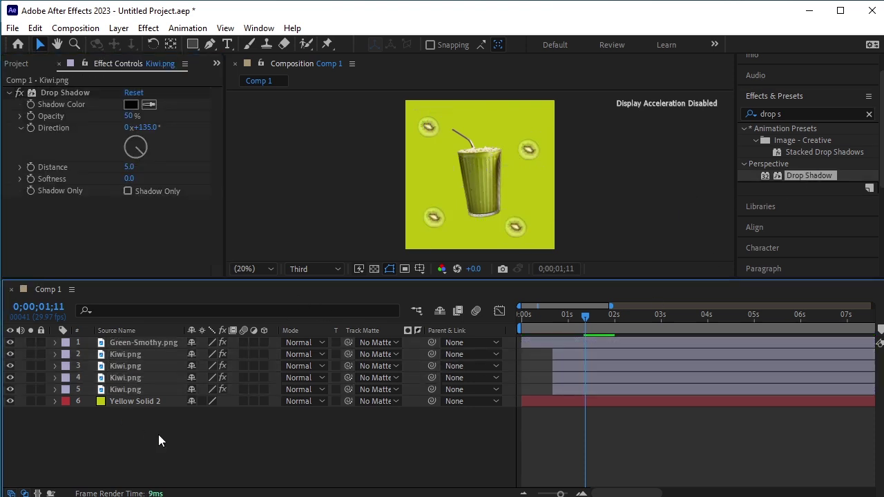
# - Set the drop shadow to distance 21 and softness 51 on the cup, and distance 50 and softness 15 on the four kiwis
pyautogui.click(151, 344)
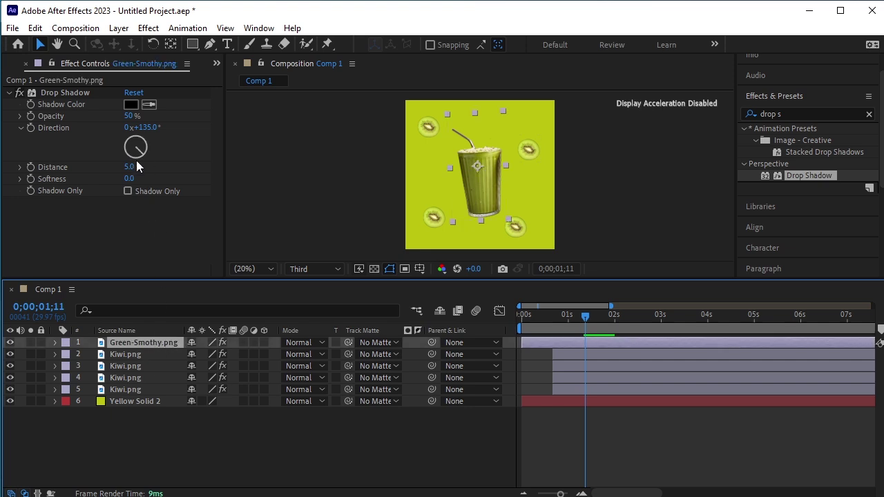
pyautogui.moveTo(136, 166); pyautogui.dragTo(168, 178)
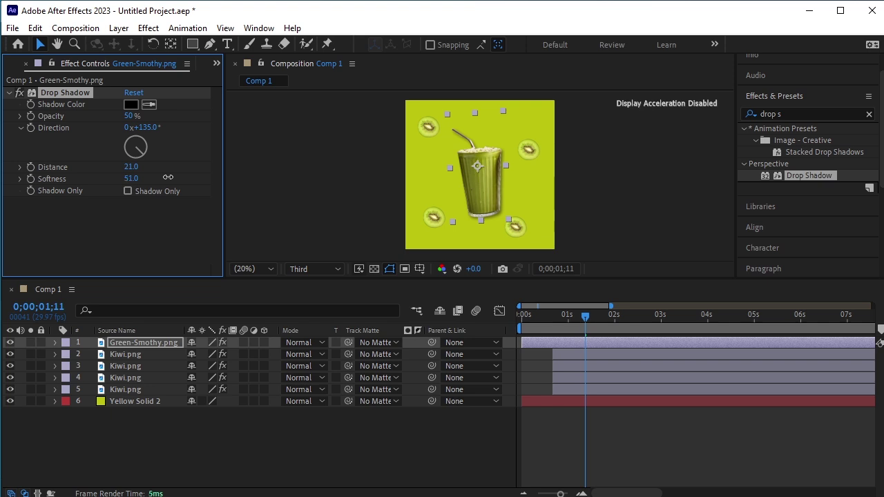
pyautogui.click(128, 352)
pyautogui.keyDown('shift'); pyautogui.click(131, 388); pyautogui.keyUp('shift')
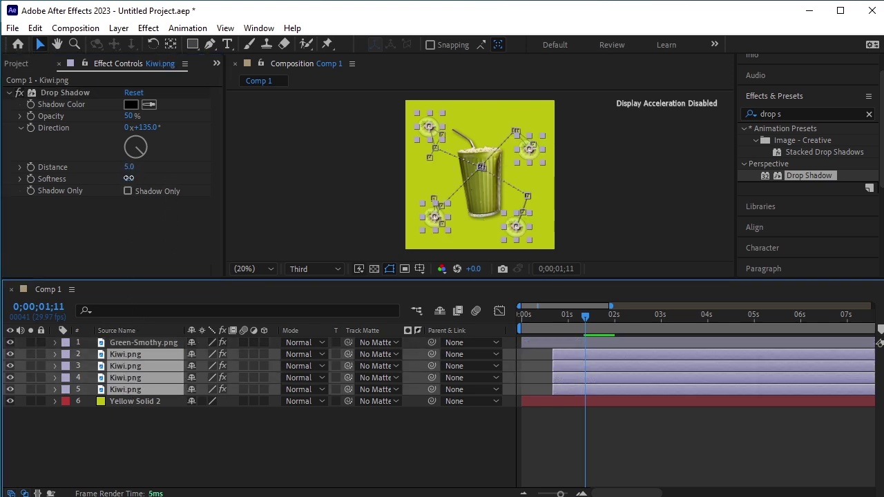
pyautogui.moveTo(129, 178)
pyautogui.mouseDown()
pyautogui.moveTo(140, 179)
pyautogui.moveTo(141, 167)
pyautogui.mouseUp()
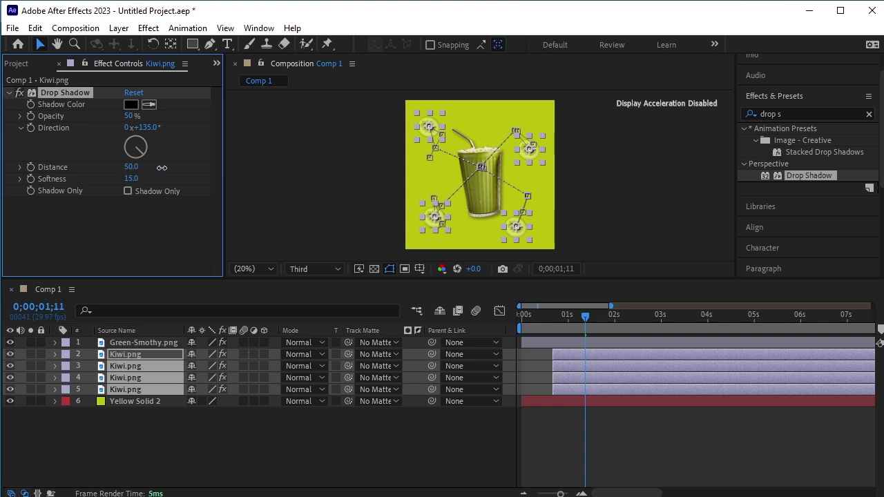
pyautogui.click(195, 441)
# - Preview the animation with drop shadows from the first frame
pyautogui.moveTo(583, 321); pyautogui.dragTo(366, 343)
pyautogui.press('space')
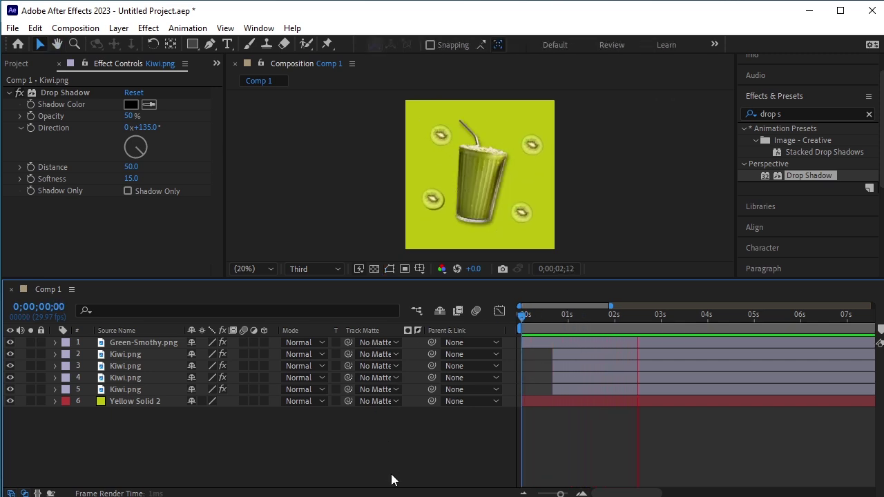
pyautogui.press('space')
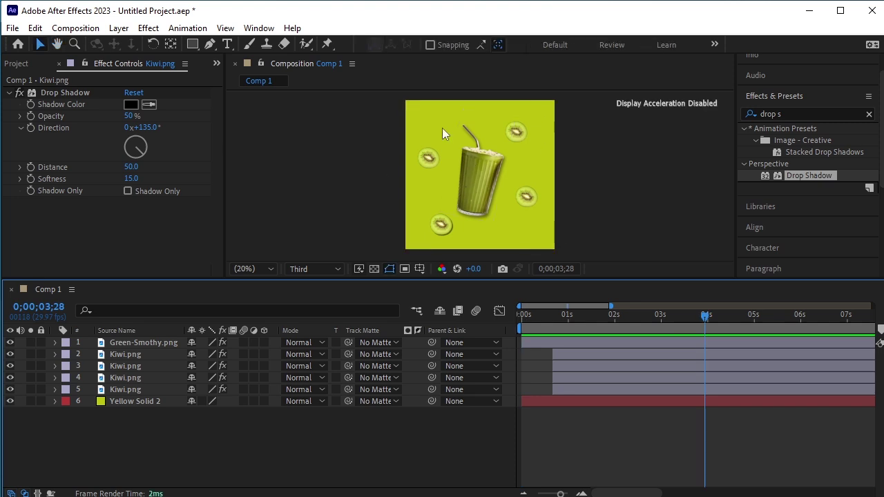
# - Scale all four kiwi layers to 28% while viewing the frame at 0;00;01;23
pyautogui.moveTo(706, 321); pyautogui.dragTo(602, 335)
pyautogui.click(134, 357)
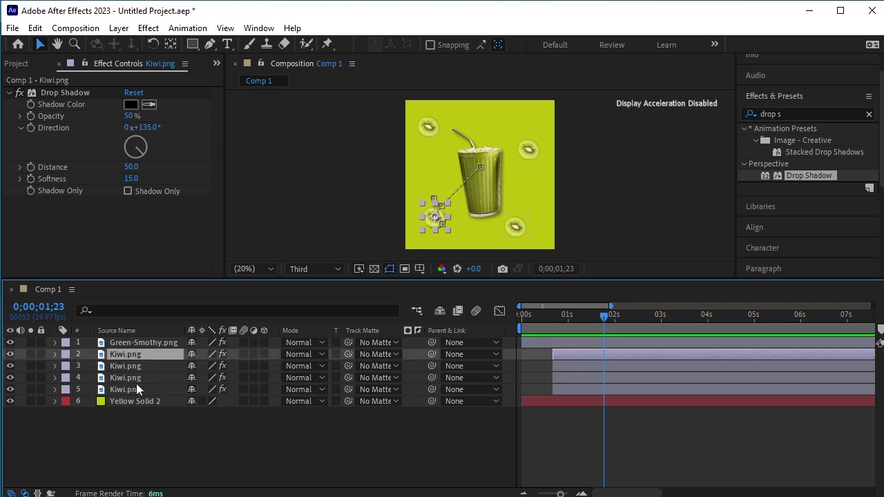
pyautogui.keyDown('shift'); pyautogui.click(136, 389); pyautogui.keyUp('shift')
pyautogui.press('s')
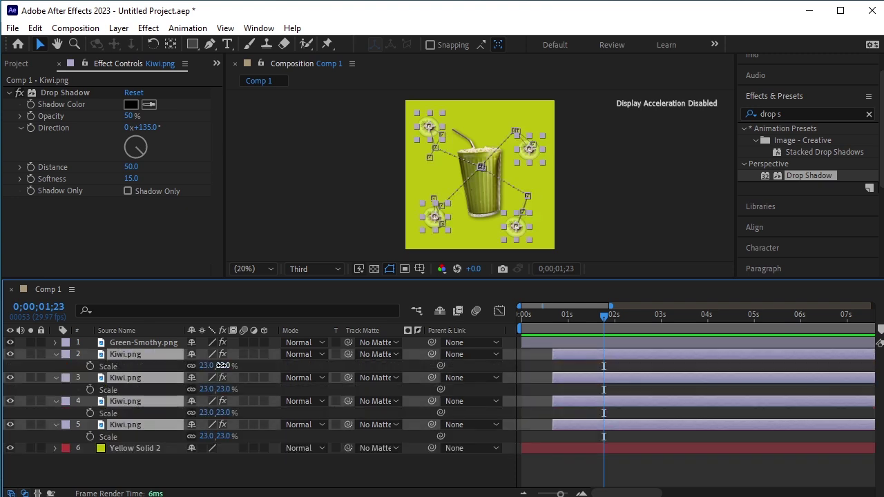
pyautogui.moveTo(223, 365); pyautogui.dragTo(227, 365)
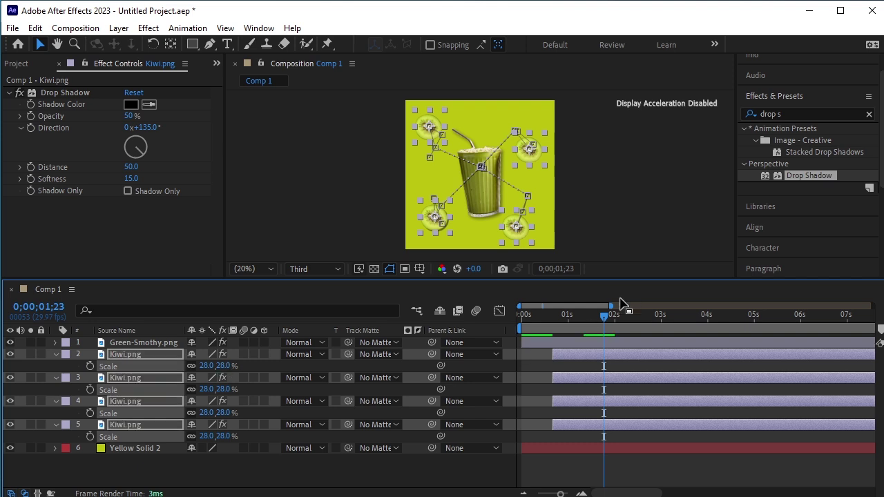
# - Preview the animation with the resized kiwis from the beginning, then return to 0;00;00;00
pyautogui.moveTo(605, 324); pyautogui.dragTo(393, 355)
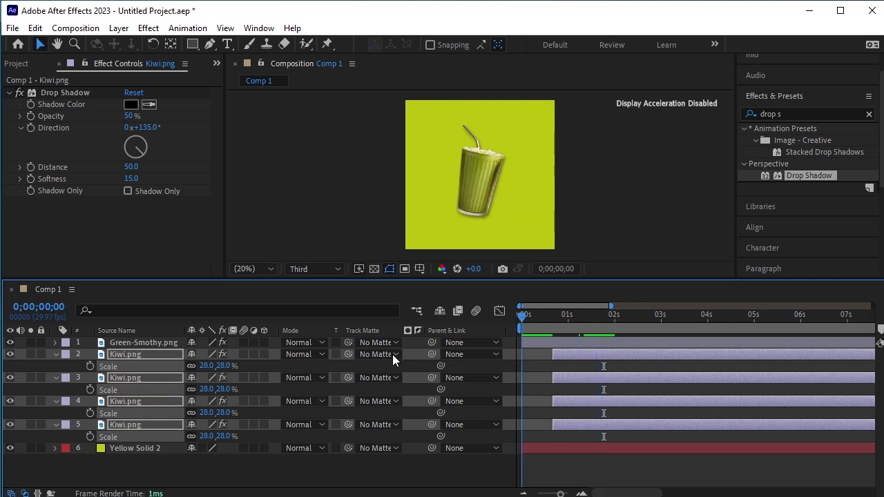
pyautogui.click(397, 481)
pyautogui.press('space')
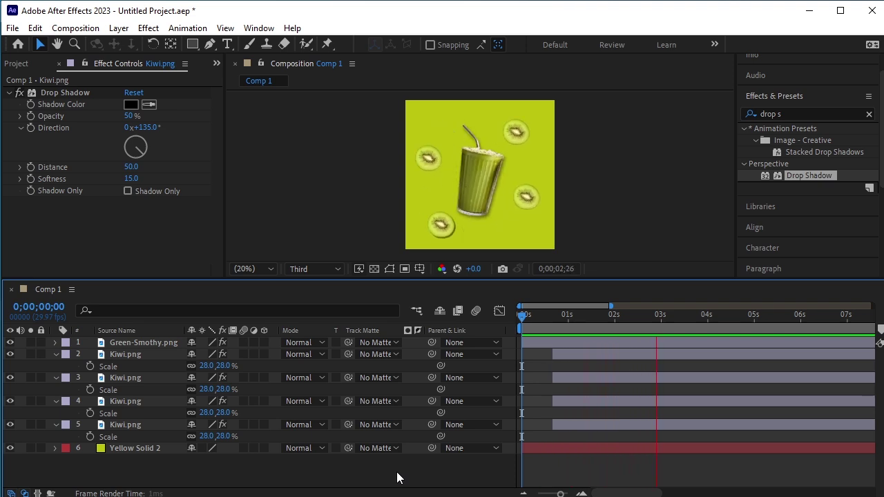
pyautogui.press('space')
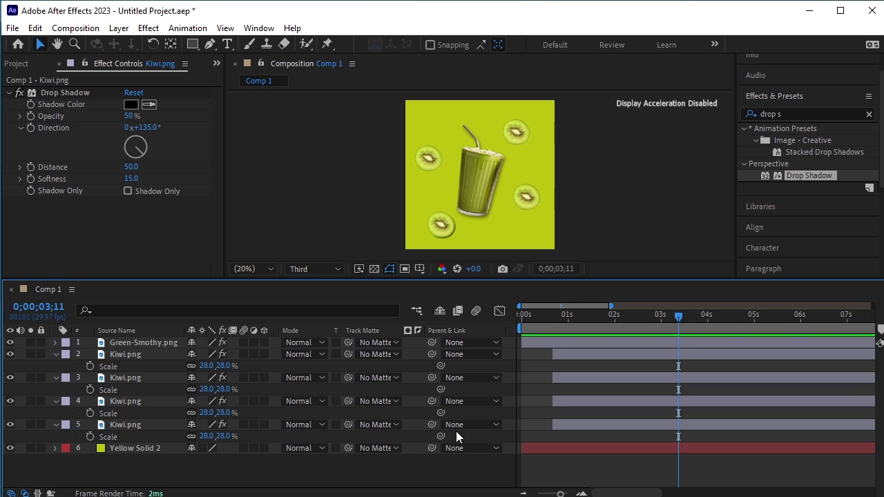
pyautogui.moveTo(675, 318); pyautogui.dragTo(391, 364)
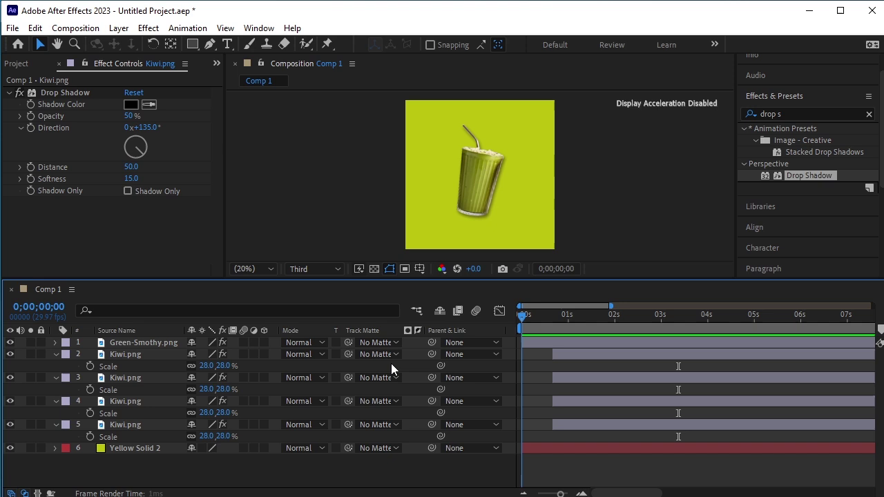
# - Collapse the Scale properties of all four kiwi layers
pyautogui.click(56, 353)
pyautogui.click(57, 365)
pyautogui.click(56, 377)
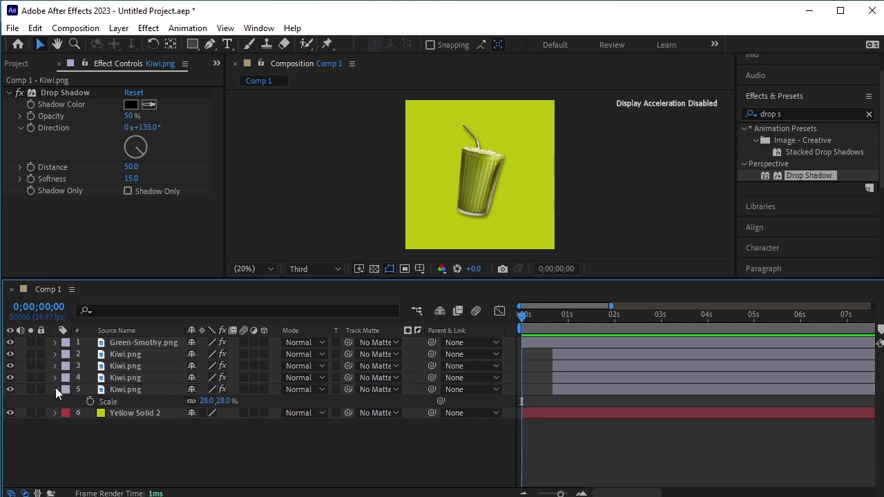
pyautogui.click(56, 389)
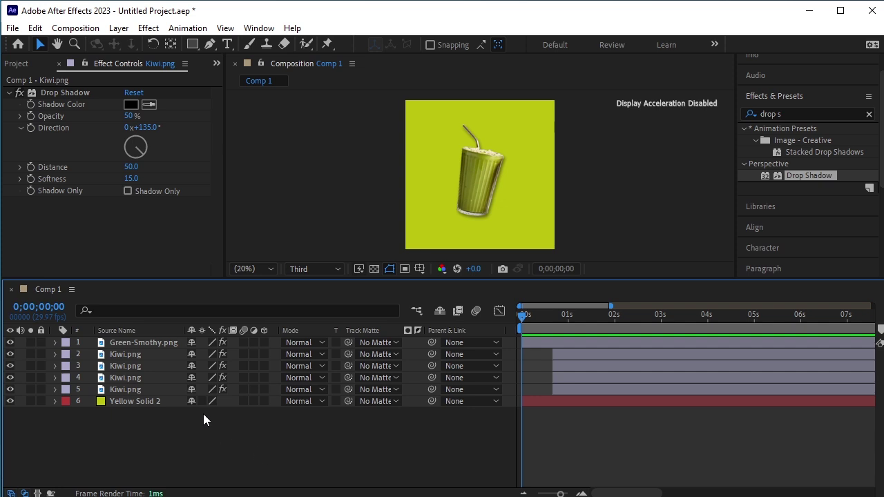
# - Add the text "fresh fruit smoothie" in Bebas Regular across the upper part of the composition and set its size to 79 px
pyautogui.click(231, 46)
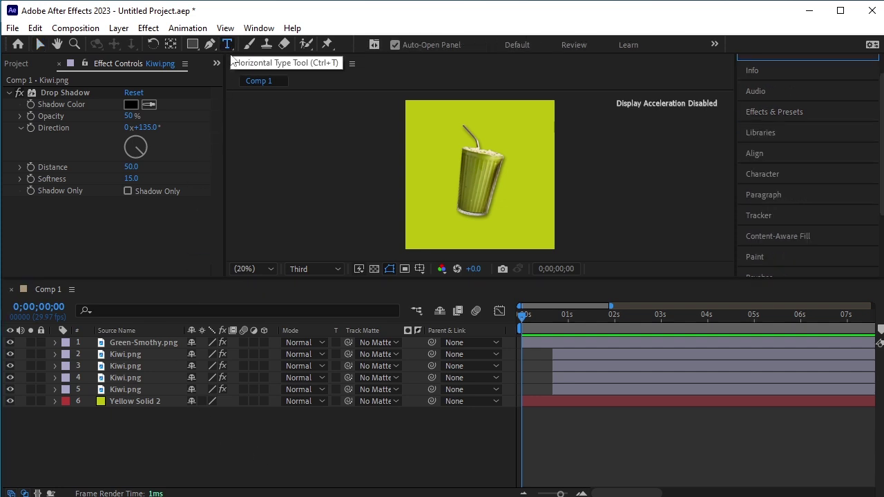
pyautogui.click(421, 122)
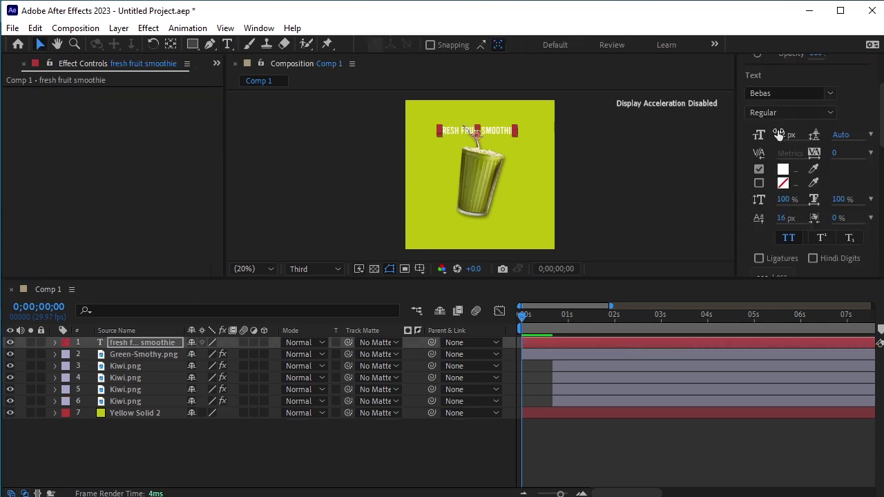
pyautogui.moveTo(779, 134); pyautogui.dragTo(789, 135)
# - Move the text slightly up and to the right, over the cup's straw
pyautogui.press('.')
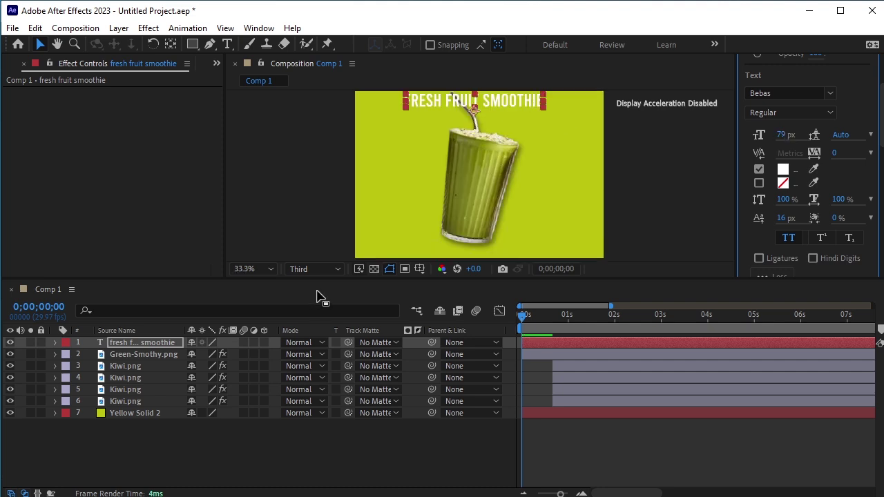
pyautogui.moveTo(326, 280); pyautogui.dragTo(310, 325)
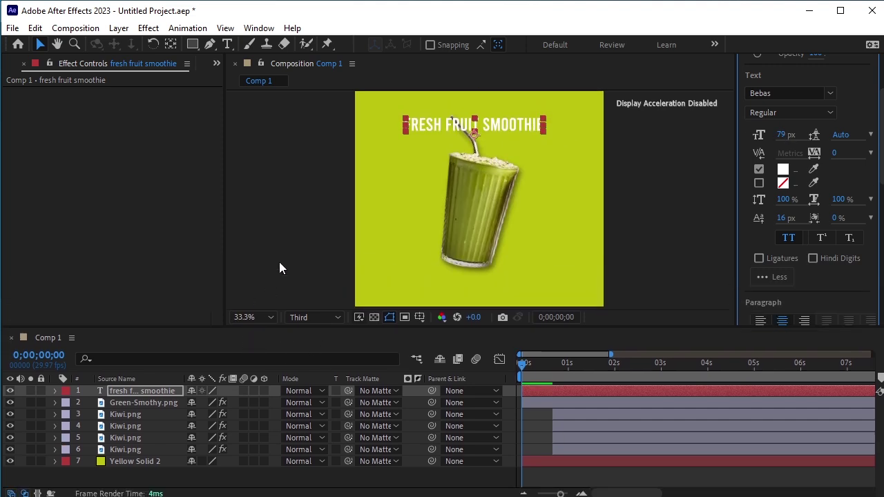
pyautogui.click(478, 238)
pyautogui.moveTo(456, 129); pyautogui.dragTo(470, 123)
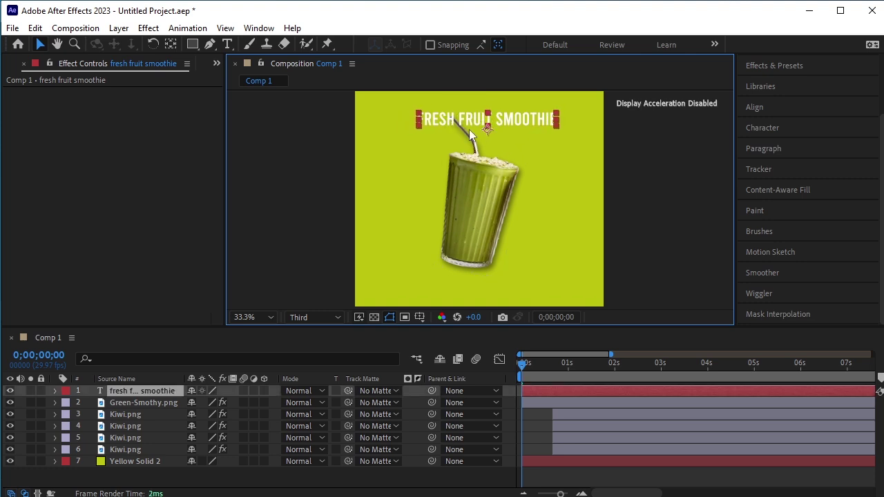
# - Draw a circular mask around the cup on the fresh fruit smoothie text layer with the Ellipse tool
pyautogui.click(154, 392)
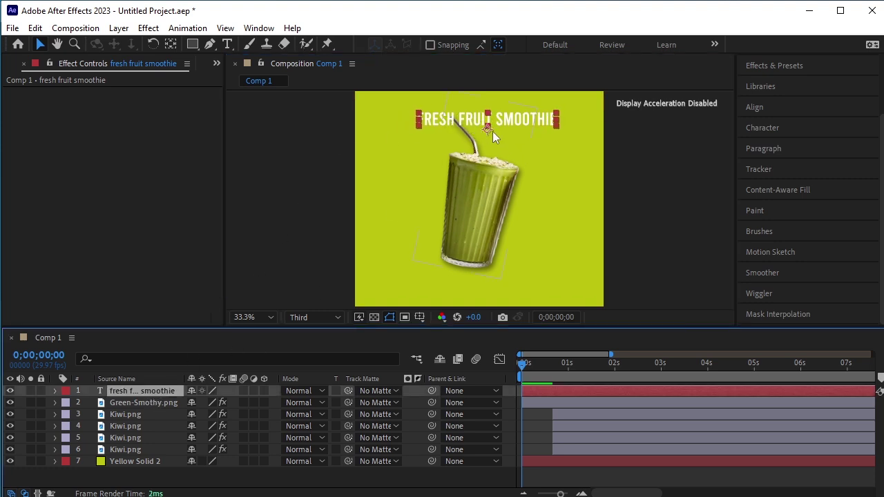
pyautogui.click(193, 44)
pyautogui.click(235, 78)
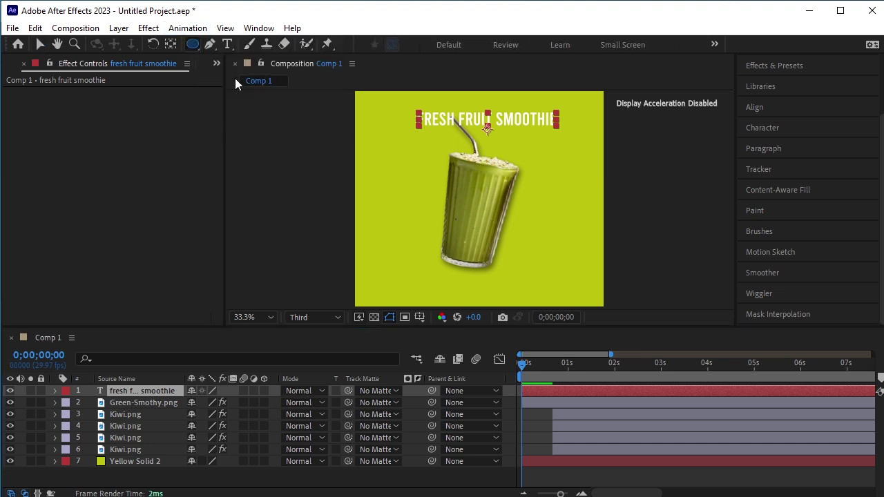
pyautogui.press(',')
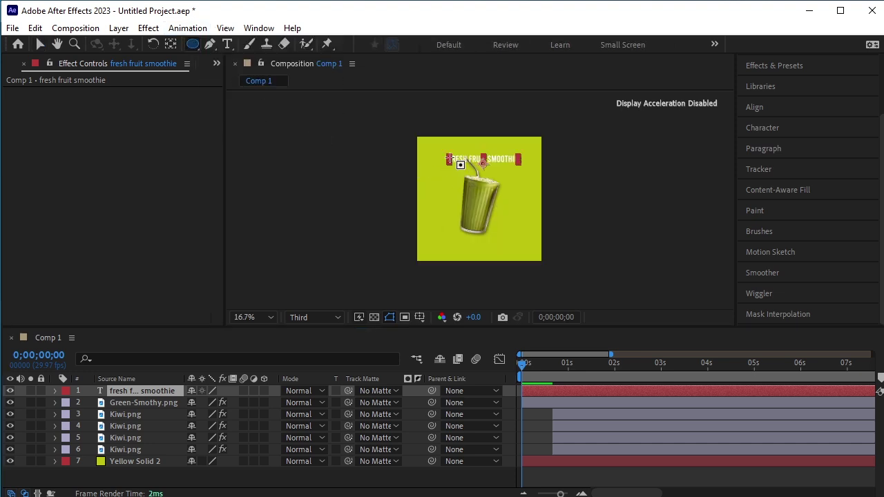
pyautogui.moveTo(435, 150); pyautogui.dragTo(503, 252)
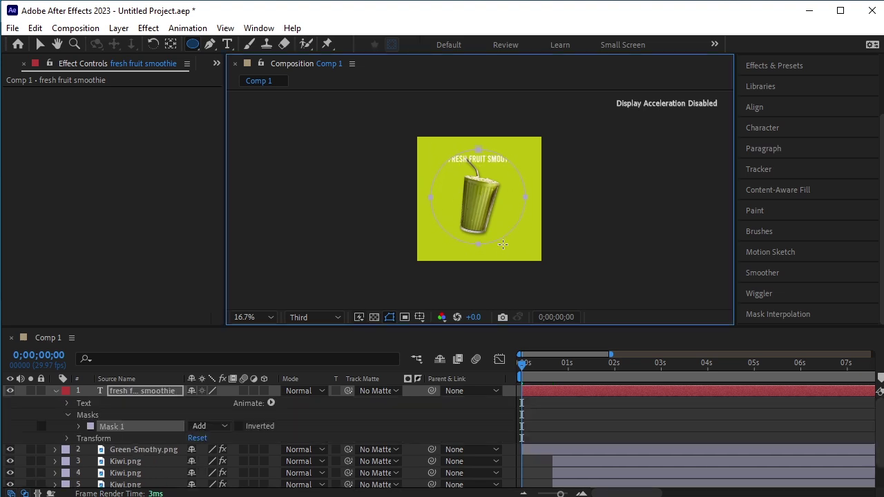
pyautogui.press('.')
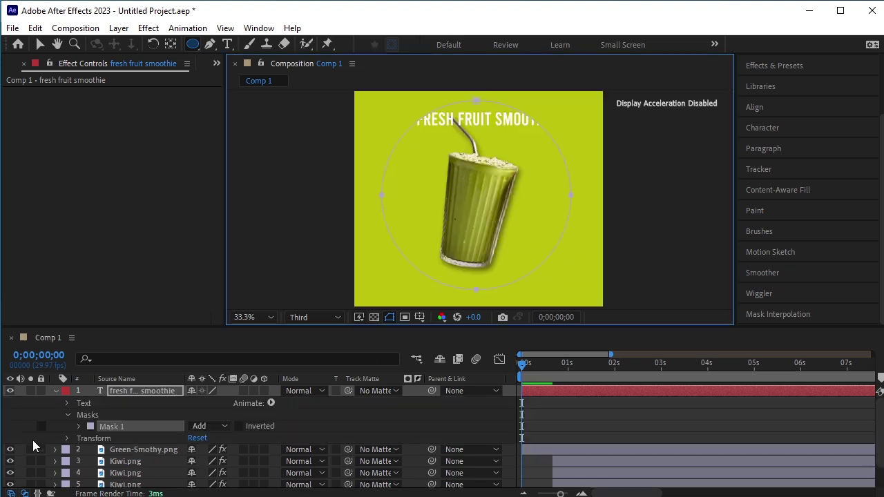
# - Set the fresh fruit smoothie text's path to Mask 1 and turn on Reverse Path
pyautogui.click(67, 403)
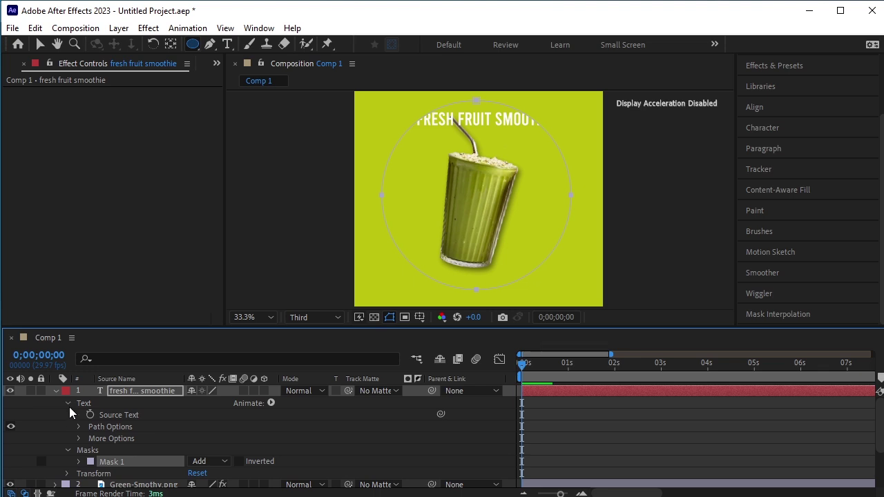
pyautogui.click(79, 427)
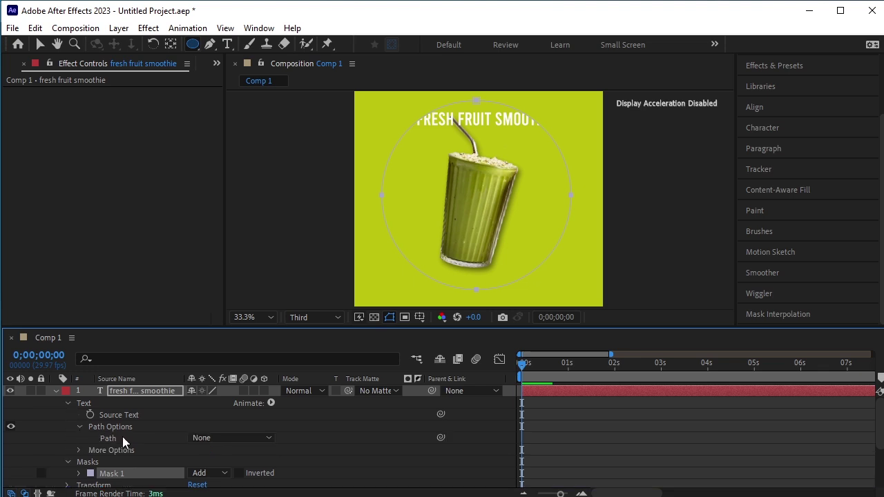
pyautogui.click(207, 438)
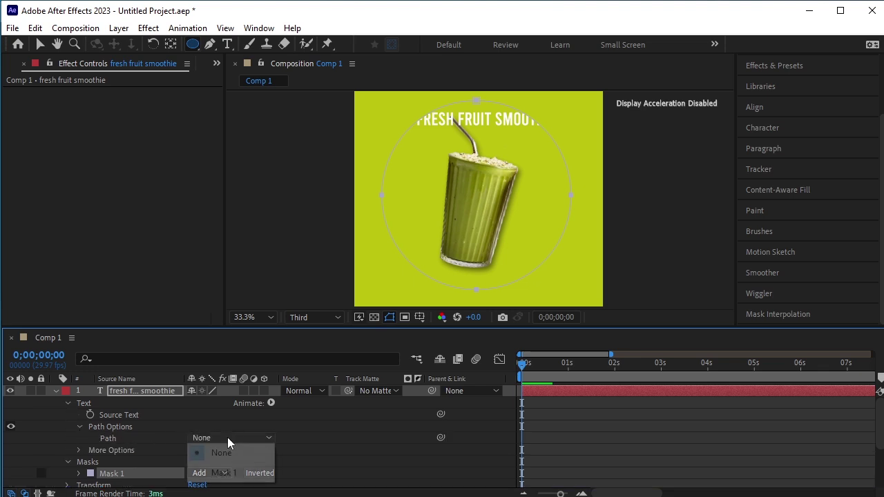
pyautogui.click(230, 475)
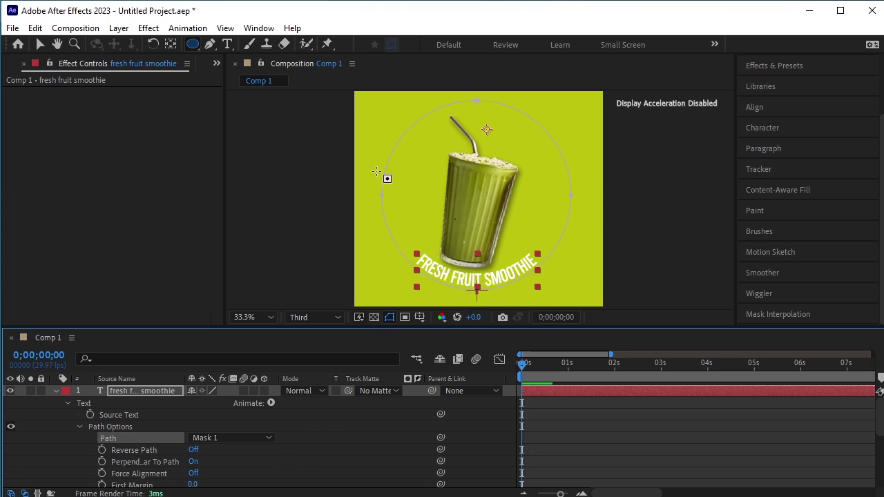
pyautogui.click(195, 451)
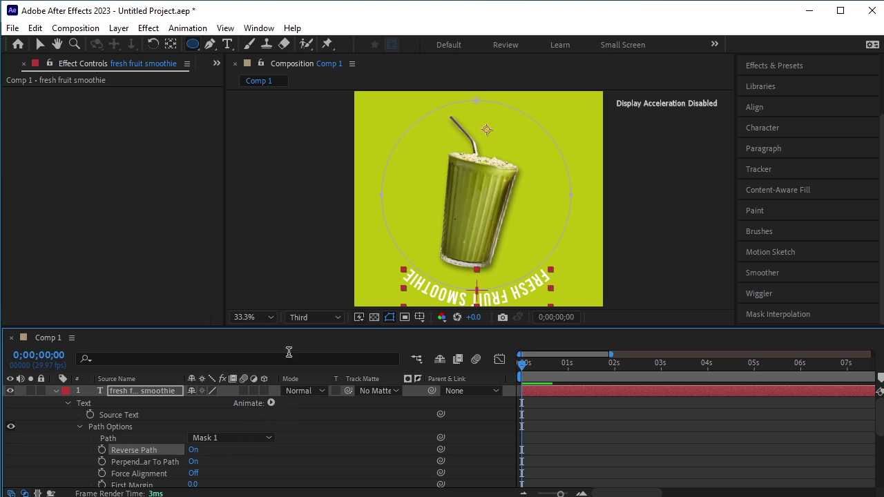
pyautogui.moveTo(332, 328)
pyautogui.mouseDown()
pyautogui.moveTo(331, 311)
pyautogui.moveTo(332, 323)
pyautogui.mouseUp()
pyautogui.click(176, 469)
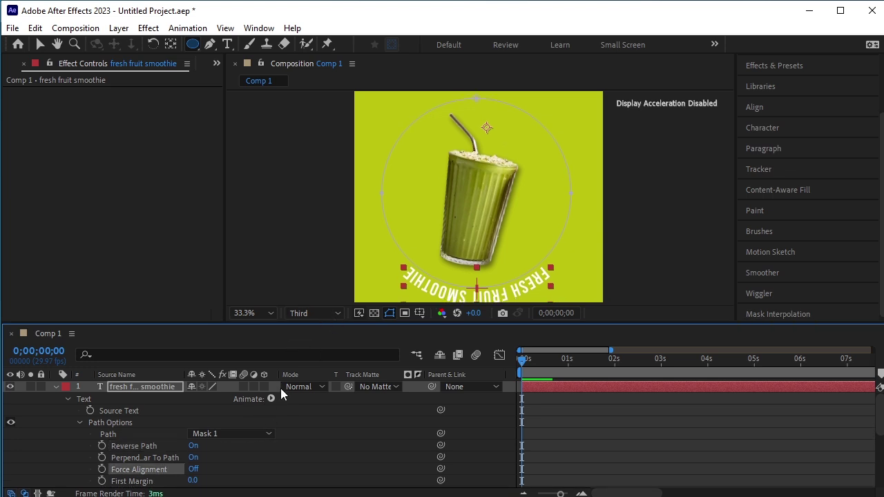
# - Extend the circular text so "fresh fruit smoothie" repeats four times around the mask path, with the phrases separated by periods
pyautogui.click(227, 43)
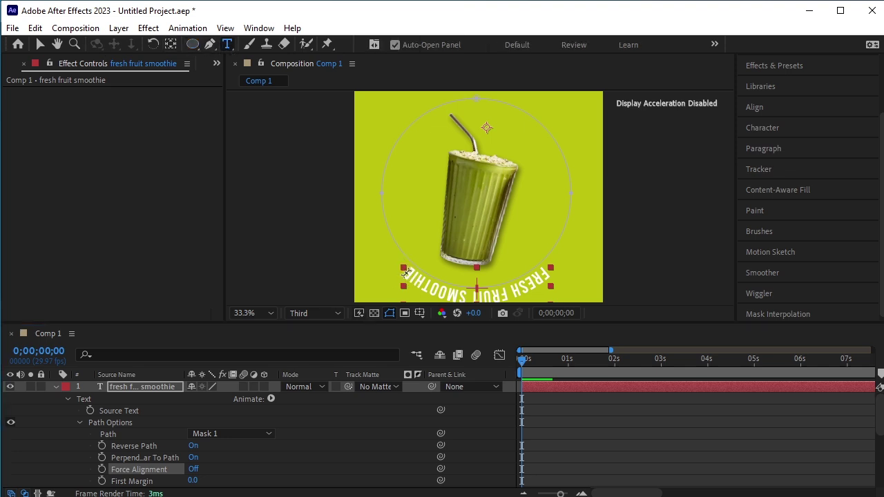
pyautogui.moveTo(409, 276); pyautogui.dragTo(550, 275)
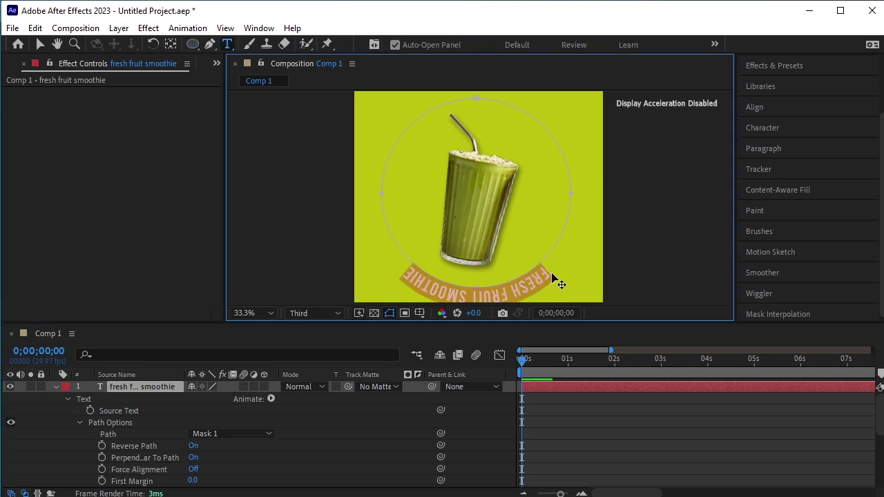
pyautogui.click(414, 275)
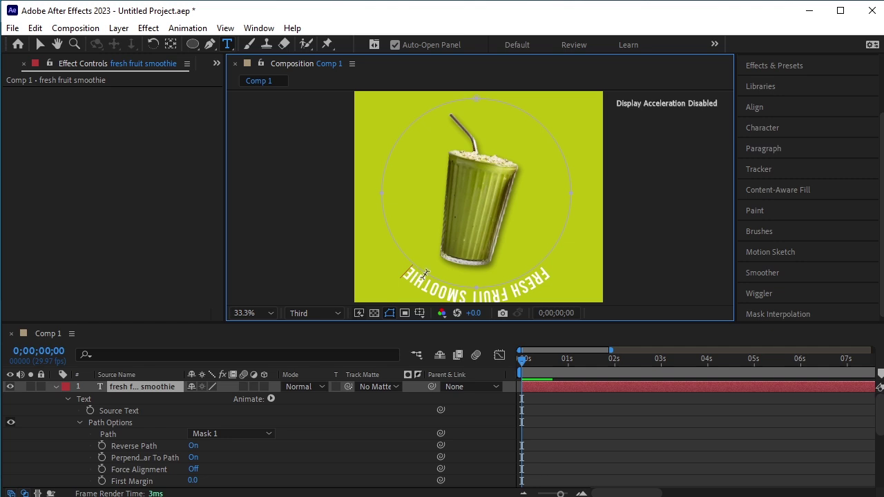
pyautogui.write('.')
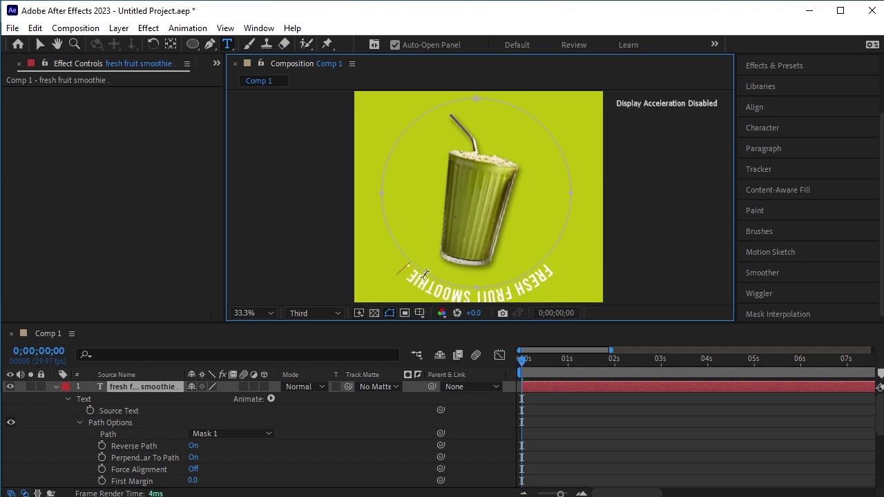
pyautogui.press('Escape')
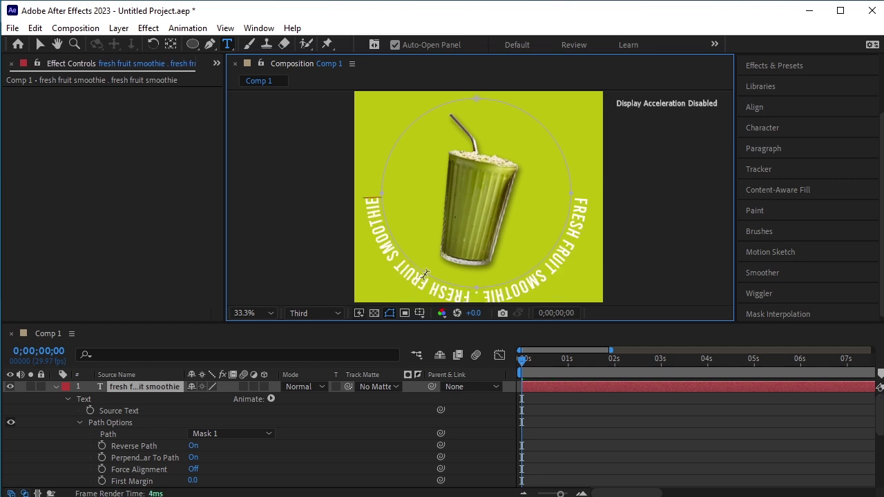
pyautogui.write('.')
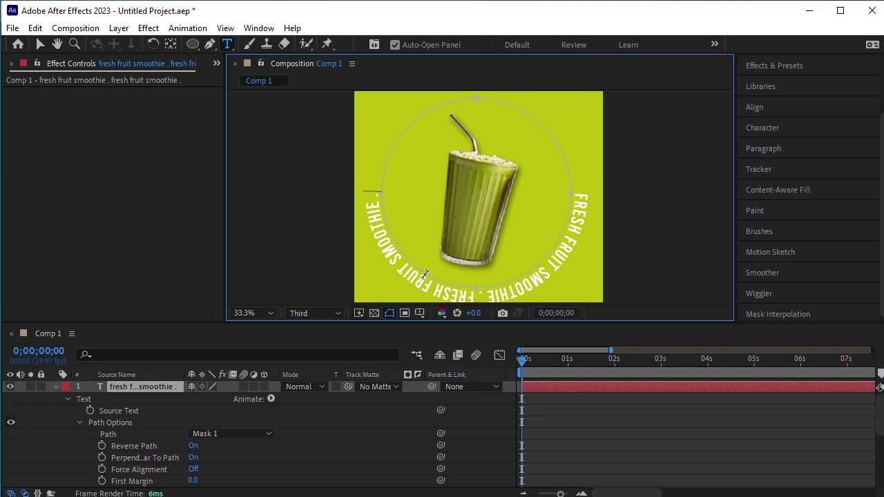
pyautogui.write('fresh fruit smoothie')
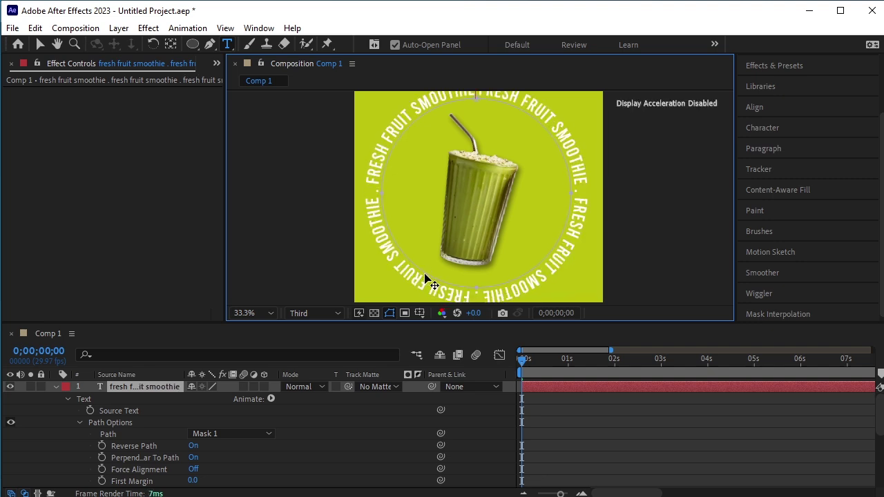
# - Add a First Margin keyframe of 0.0 to the text layer at 0;00;00;00
pyautogui.click(271, 313)
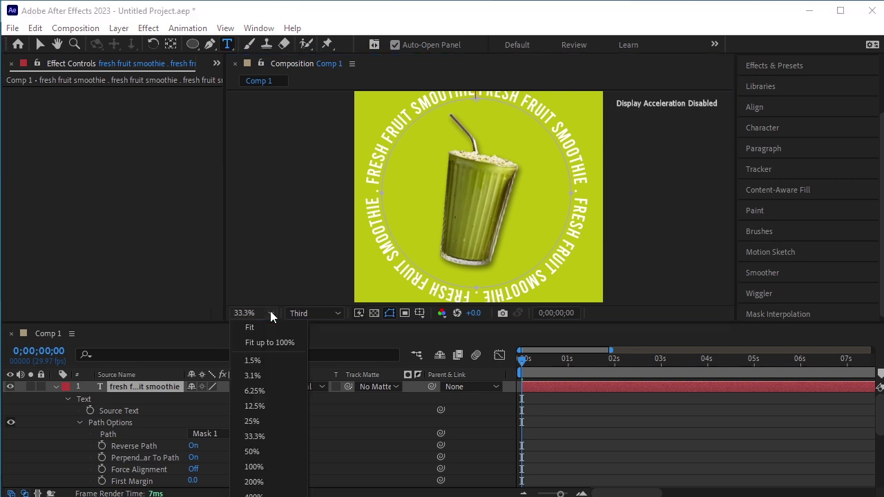
pyautogui.click(276, 421)
pyautogui.press('v')
pyautogui.scroll(-1, 276, 423)
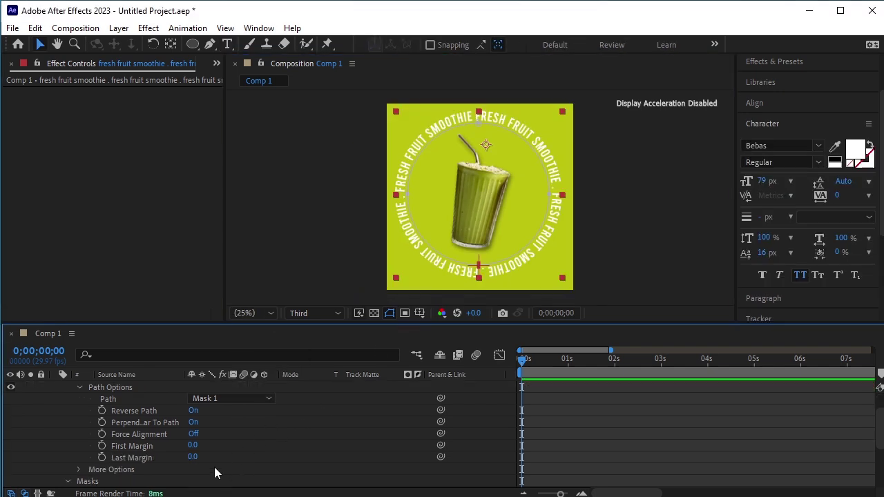
pyautogui.click(100, 445)
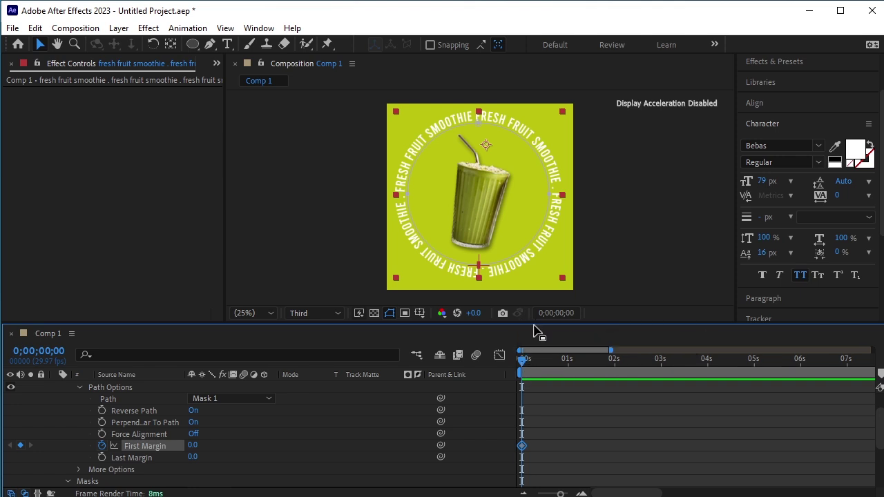
pyautogui.moveTo(536, 322); pyautogui.dragTo(537, 293)
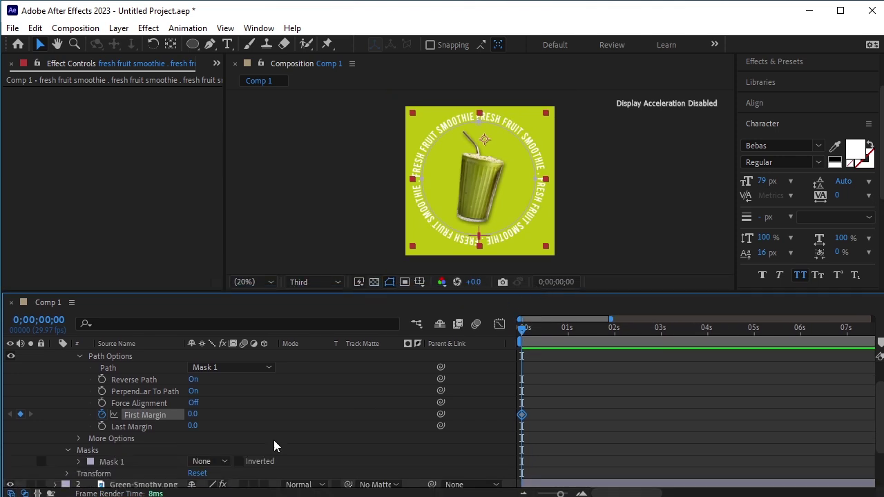
# - Keyframe the text's First Margin at 233.0 at 0;00;02;21, in line with the last Scale keyframe of the Green-Smothy layer
pyautogui.click(145, 485)
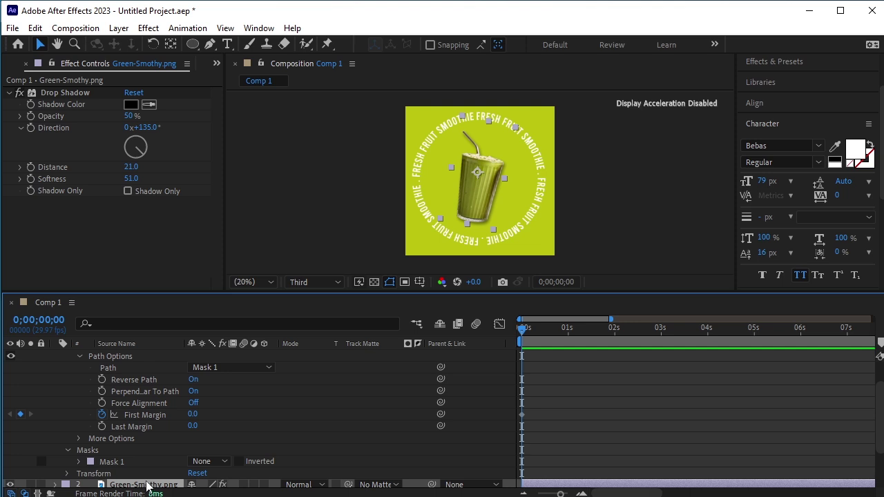
pyautogui.press('s')
pyautogui.press('k')
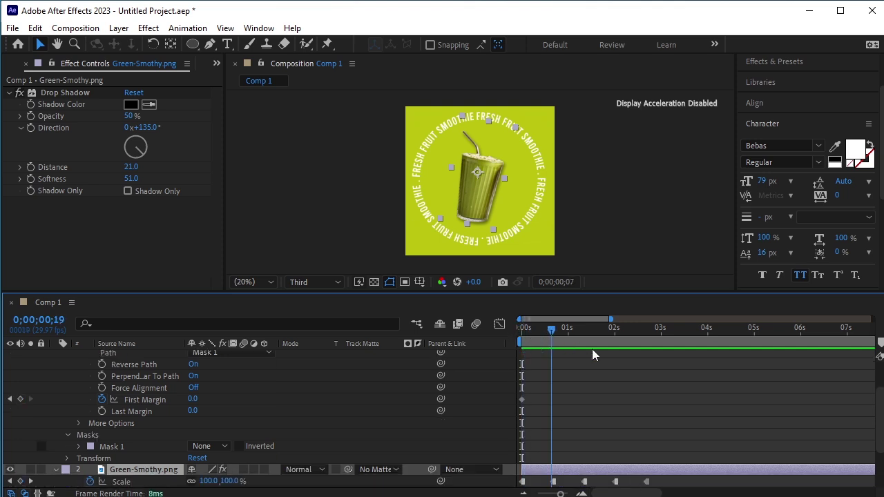
pyautogui.moveTo(592, 348); pyautogui.dragTo(646, 376)
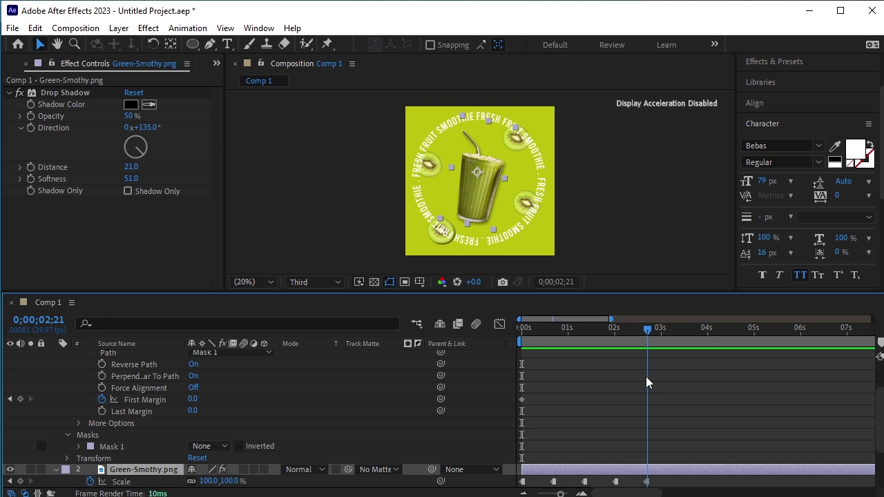
pyautogui.click(55, 470)
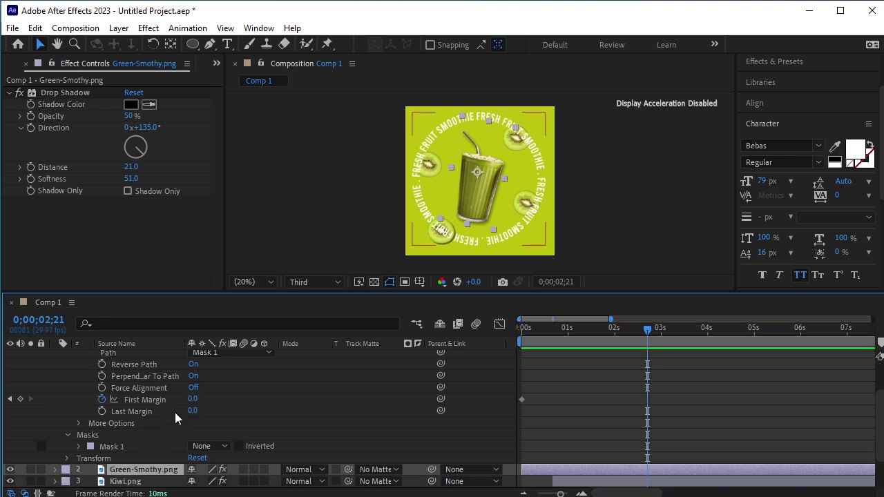
pyautogui.moveTo(192, 400); pyautogui.dragTo(385, 401)
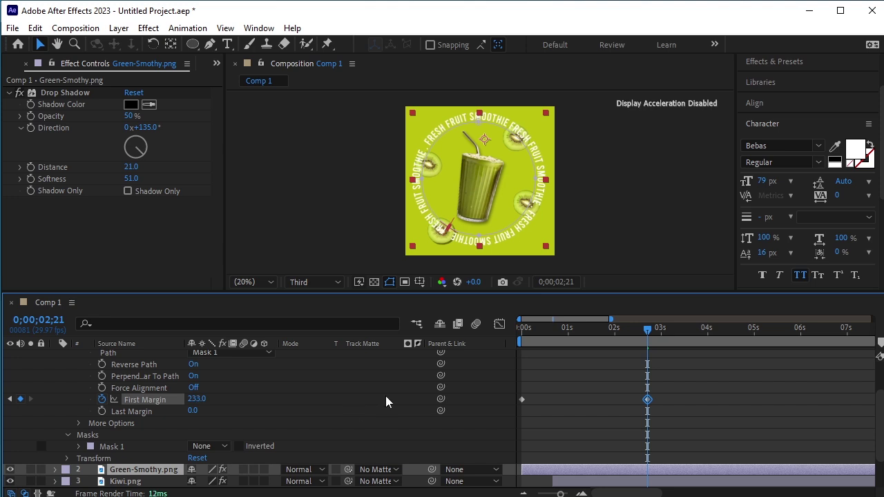
# - Preview the composition from the start to check the text's rotation around the cup
pyautogui.moveTo(616, 331); pyautogui.dragTo(422, 335)
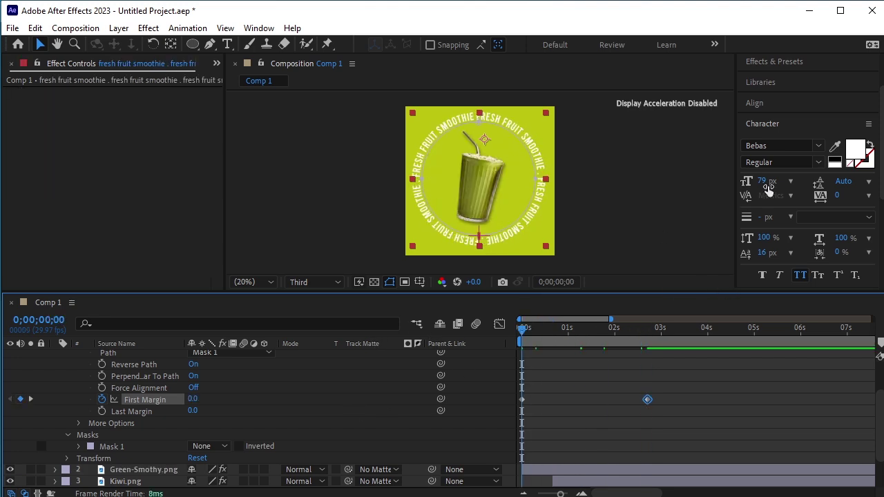
pyautogui.click(600, 205)
pyautogui.press('space')
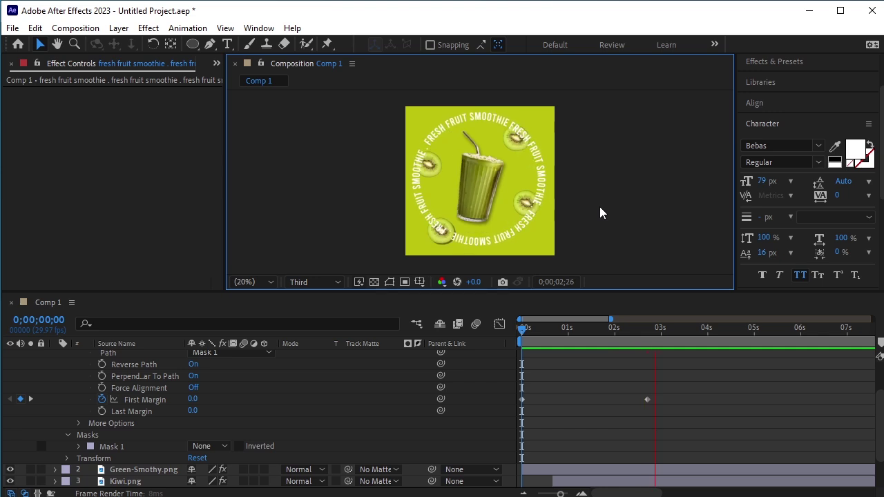
pyautogui.press('space')
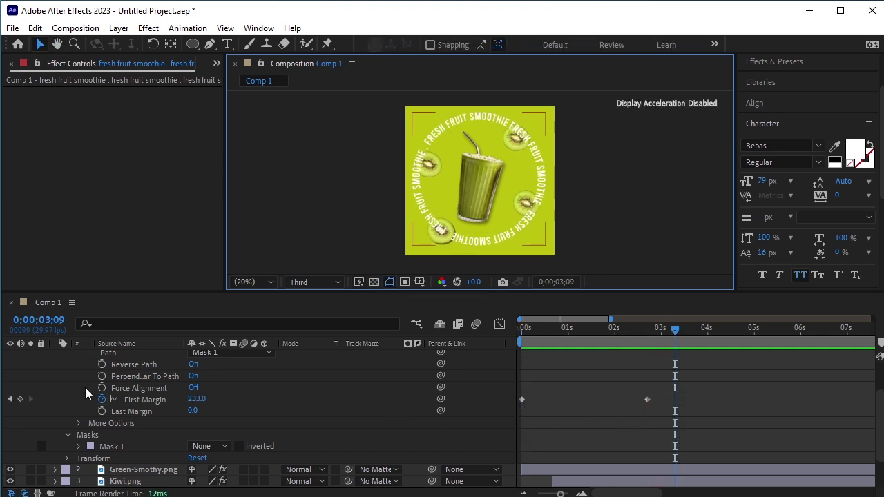
# - Collapse the text layer and place it beneath the kiwi layers, directly above Yellow Solid 2
pyautogui.scroll(3, 85, 387)
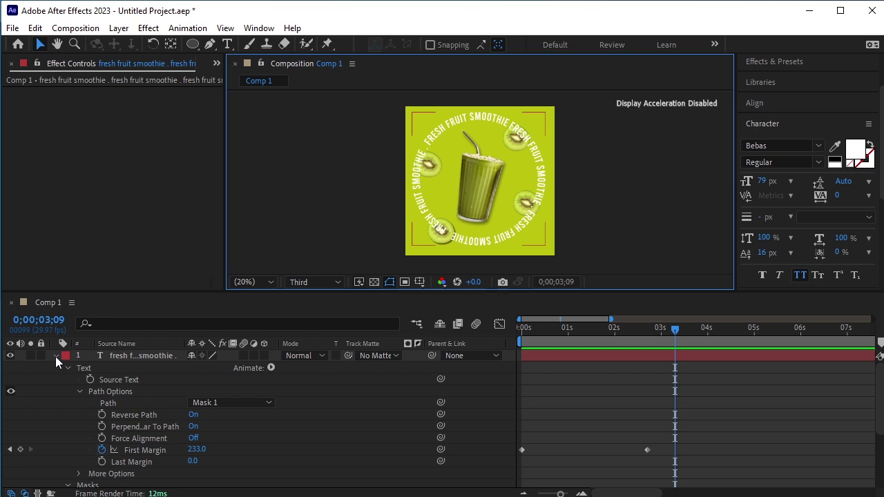
pyautogui.click(56, 356)
pyautogui.moveTo(125, 356); pyautogui.dragTo(124, 423)
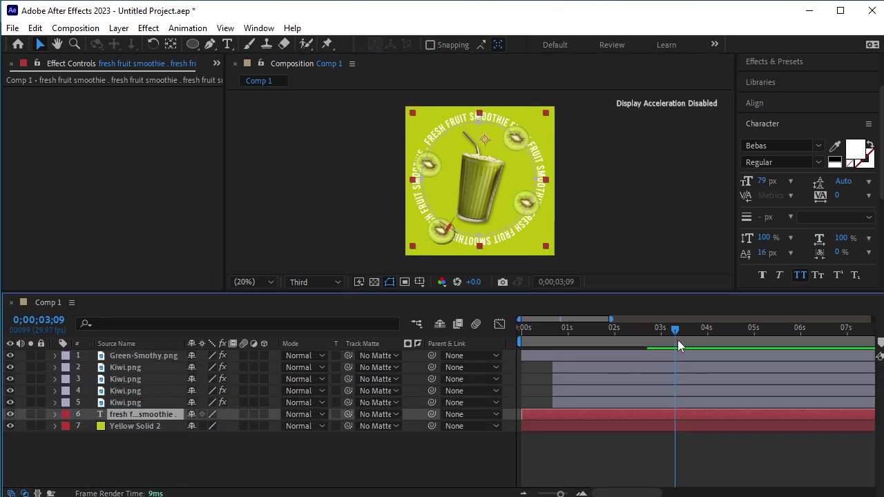
# - Play the animation from the first frame to check the text moving behind the kiwis
pyautogui.moveTo(678, 340); pyautogui.dragTo(469, 334)
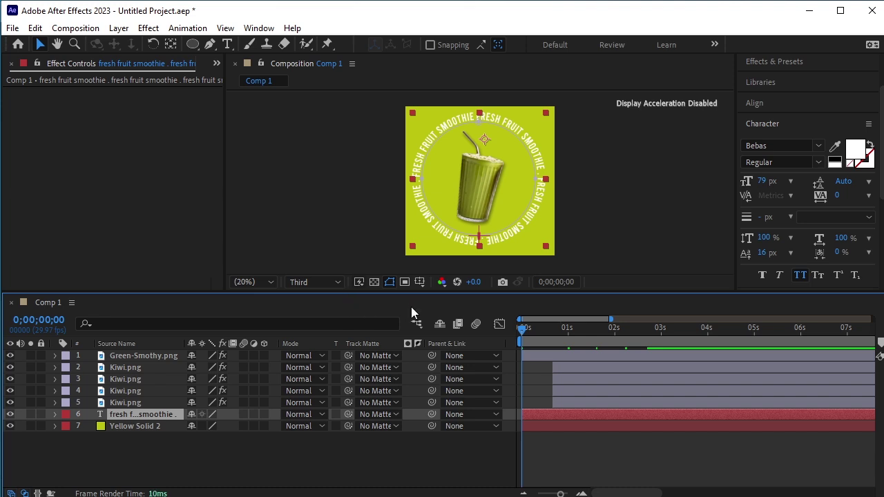
pyautogui.press('space')
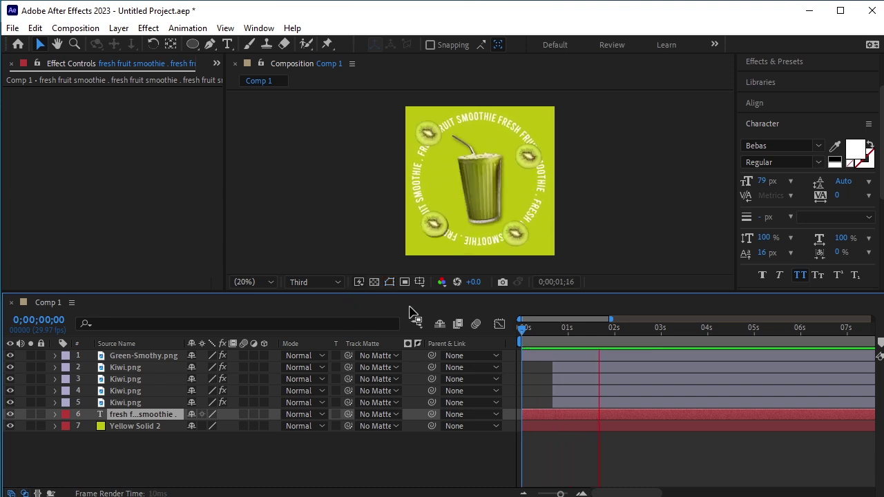
pyautogui.press('space')
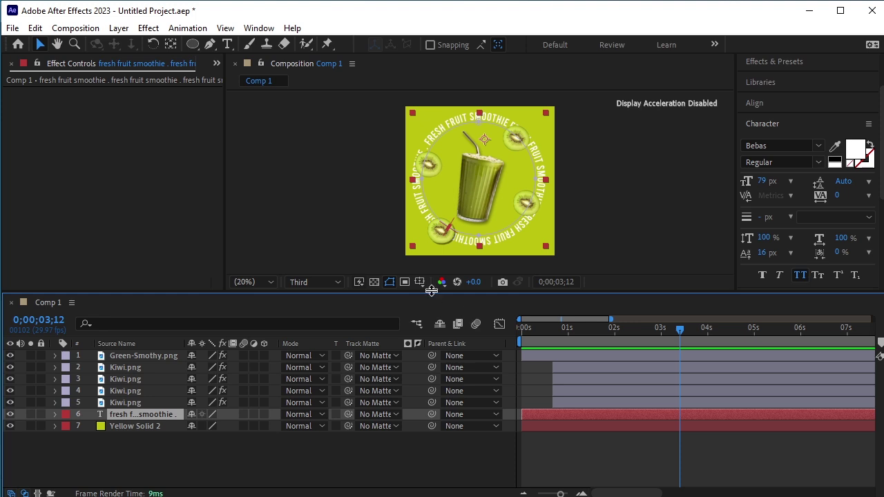
# - Scale the circular text layer down to 89%
pyautogui.moveTo(432, 295); pyautogui.dragTo(425, 329)
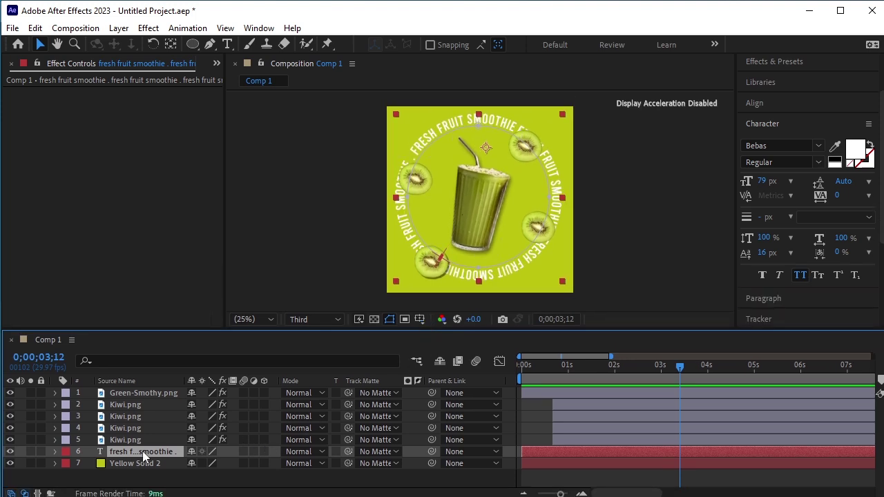
pyautogui.press('s')
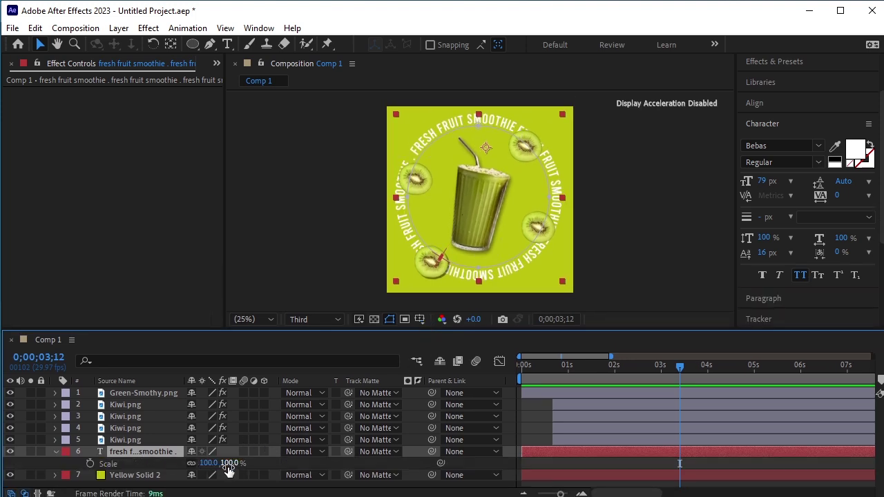
pyautogui.moveTo(233, 469); pyautogui.dragTo(226, 469)
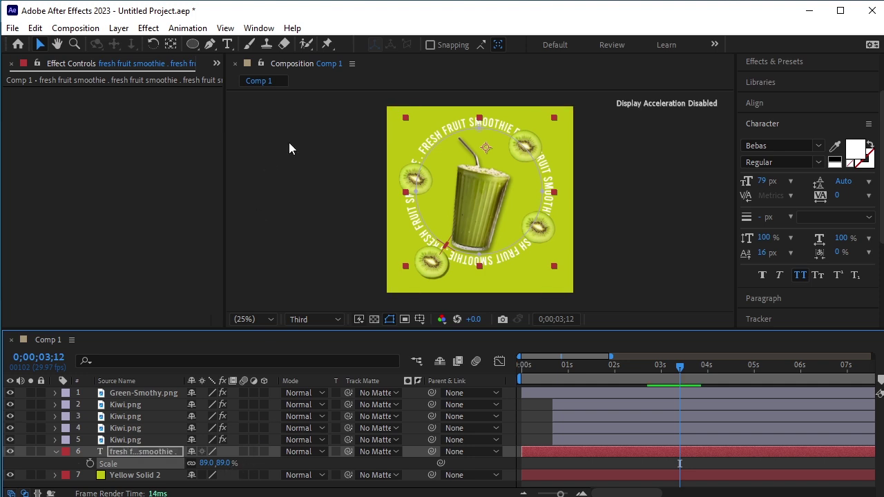
# - Align the circular text layer to the composition's horizontal and vertical centre, and open its character settings
pyautogui.click(768, 104)
pyautogui.click(774, 142)
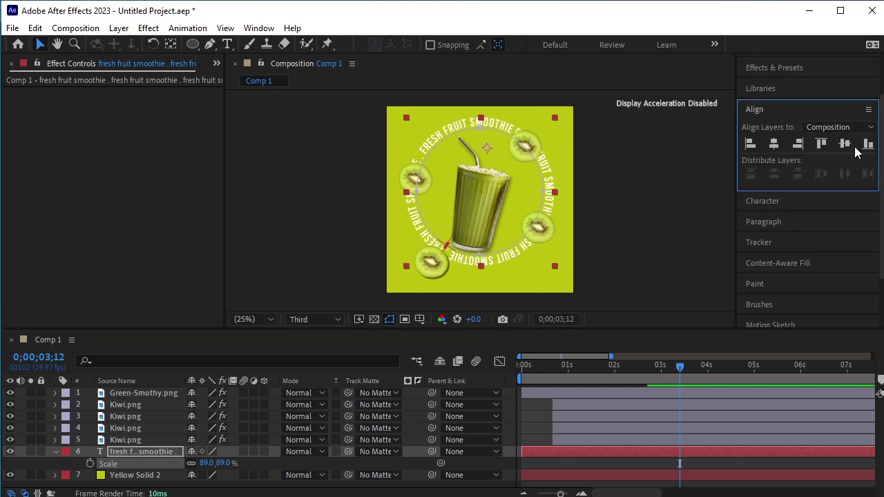
pyautogui.click(844, 143)
pyautogui.click(768, 201)
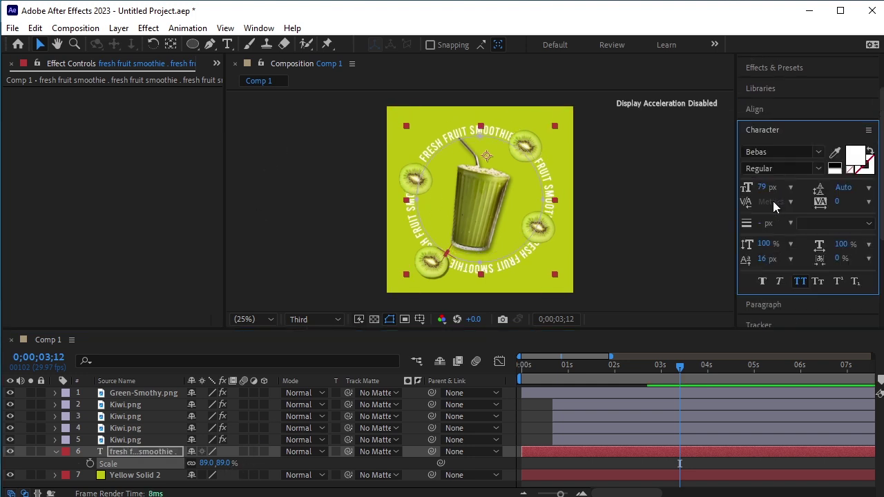
# - Stretch the circular text vertically to 187% and lower its layer opacity to 51%
pyautogui.moveTo(764, 246); pyautogui.dragTo(818, 240)
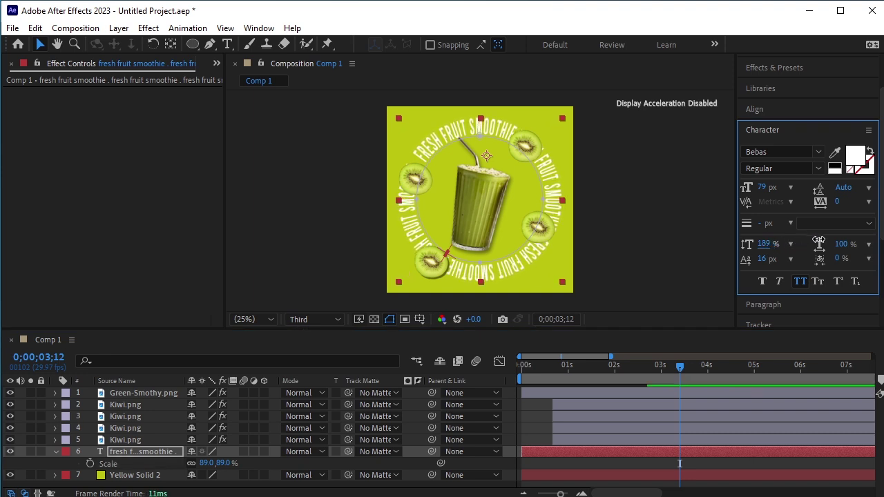
pyautogui.moveTo(818, 239); pyautogui.dragTo(816, 241)
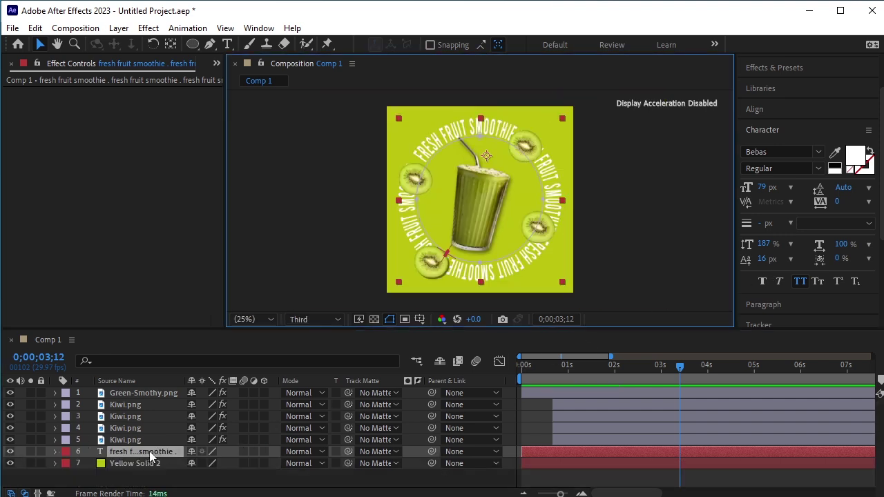
pyautogui.press('t')
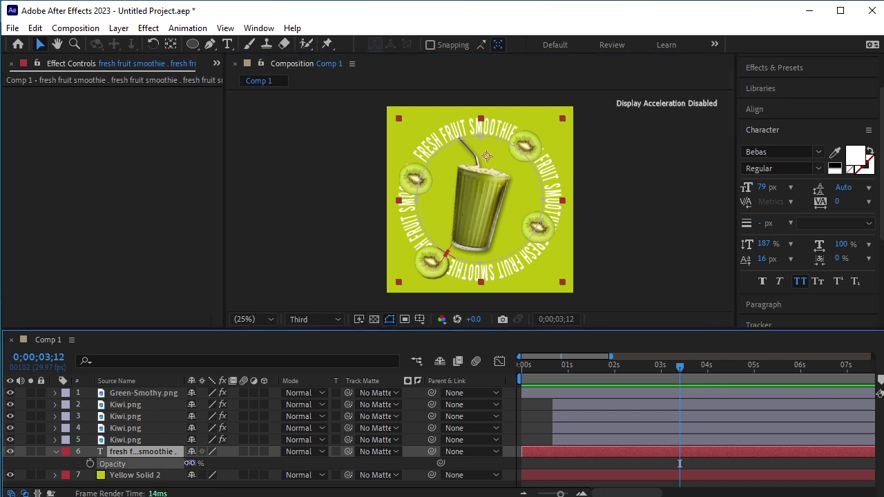
pyautogui.moveTo(189, 463); pyautogui.dragTo(170, 469)
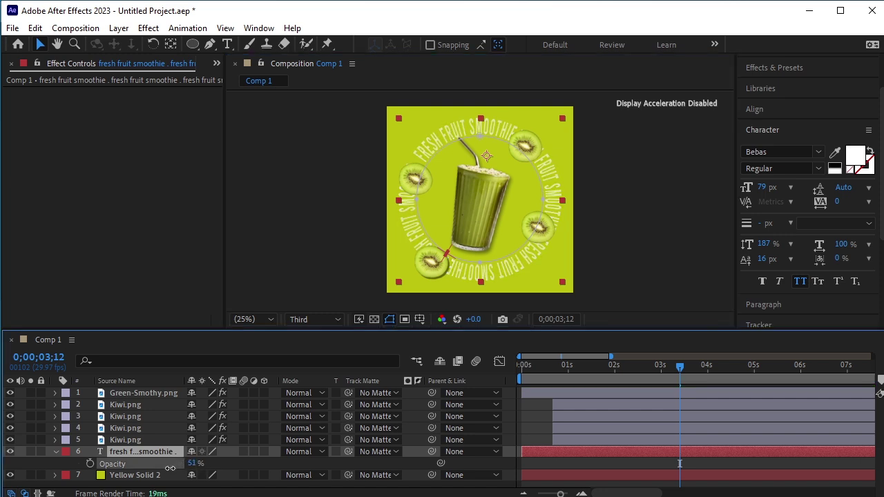
pyautogui.click(54, 452)
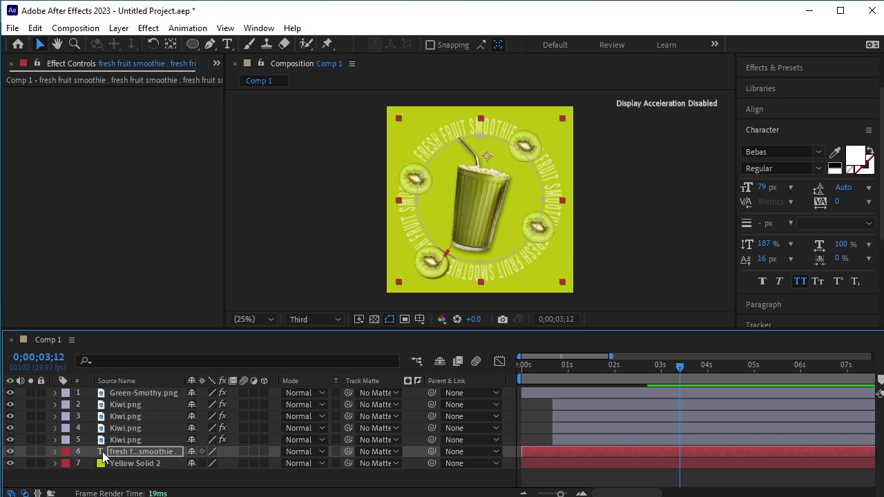
# - Scale the circular text layer up to 96% and collapse its properties
pyautogui.press('s')
pyautogui.moveTo(224, 463); pyautogui.dragTo(227, 464)
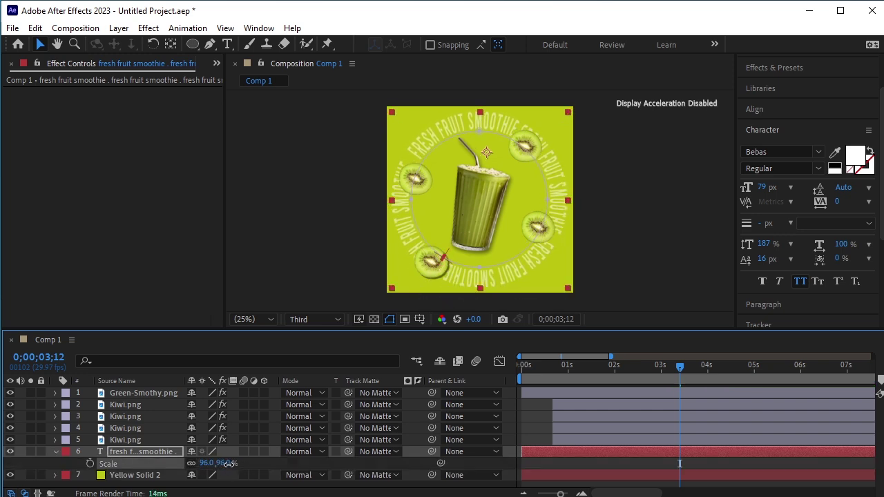
pyautogui.click(55, 452)
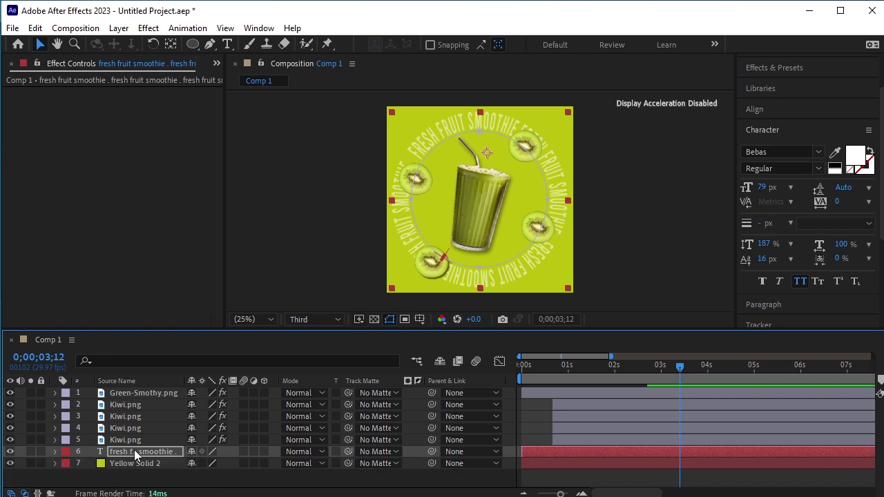
# - Duplicate the circular text layer and scale the copy down to 69% to form an inner ring
pyautogui.press('Return')
pyautogui.hotkey('ctrl', 'd')
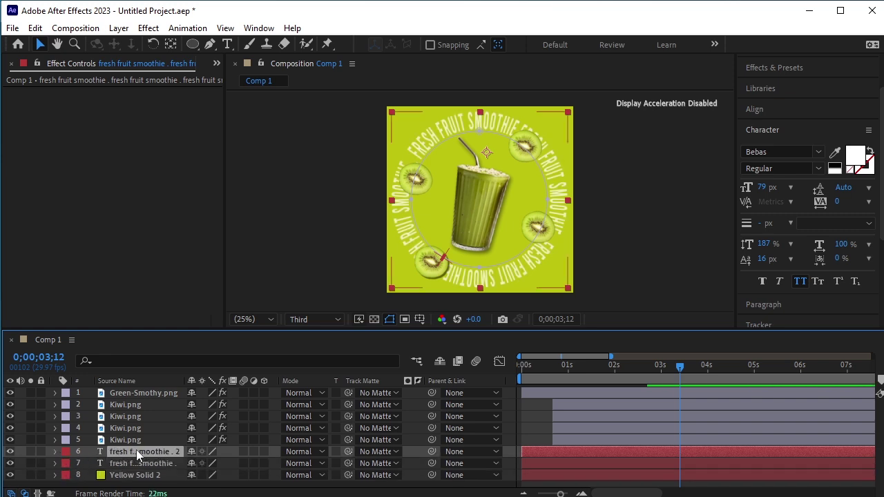
pyautogui.press('s')
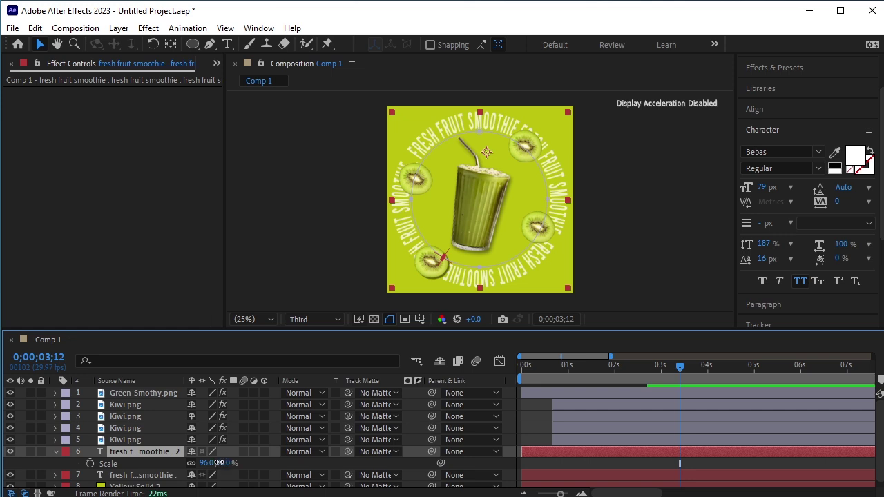
pyautogui.moveTo(217, 464); pyautogui.dragTo(205, 467)
# - Centre the inner ring's anchor point in its layer and align the ring to the composition's horizontal and vertical centre
pyautogui.click(171, 43)
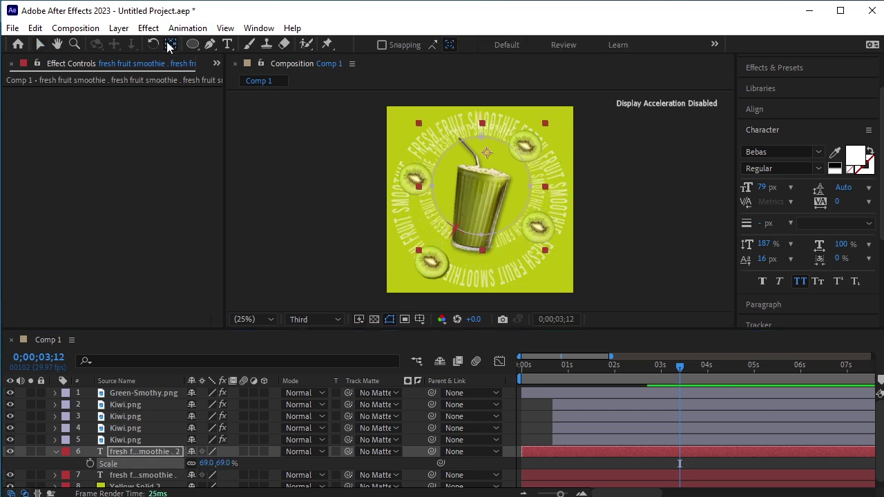
pyautogui.hotkey('ctrl', 'alt', 'Home')
pyautogui.click(754, 109)
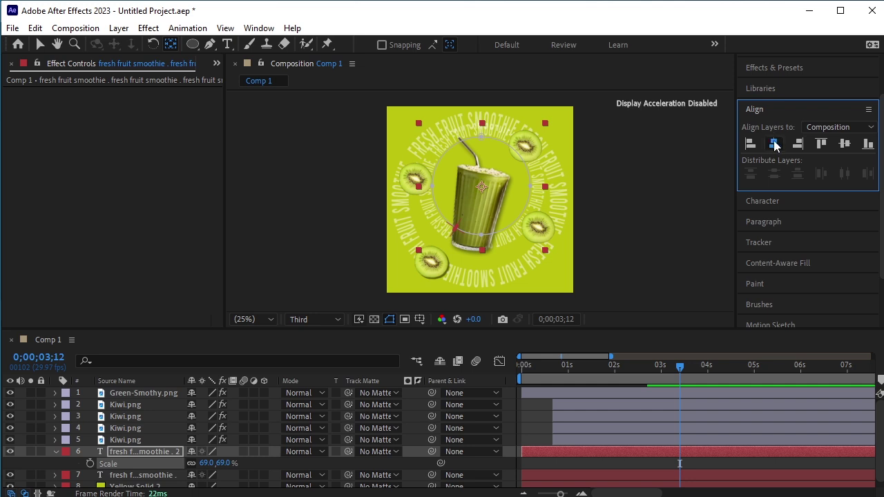
pyautogui.click(844, 144)
pyautogui.click(844, 144)
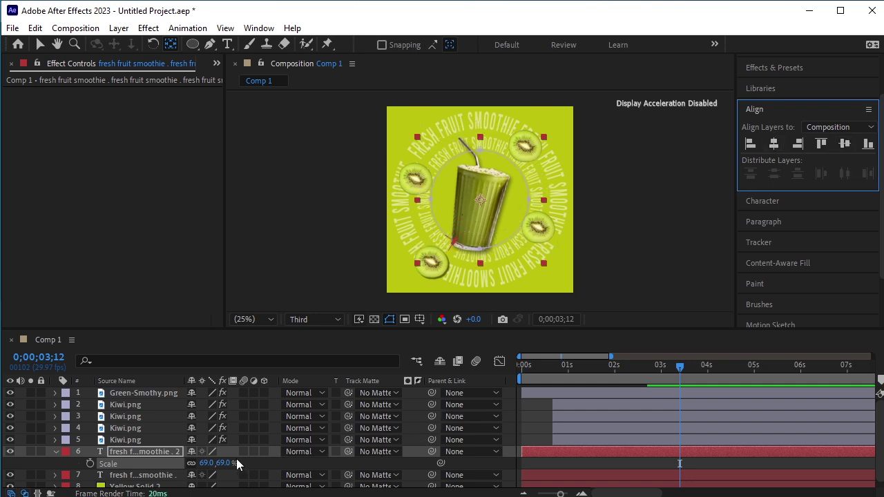
# - Duplicate the inner text ring and scale the new copy down to 47%
pyautogui.click(55, 452)
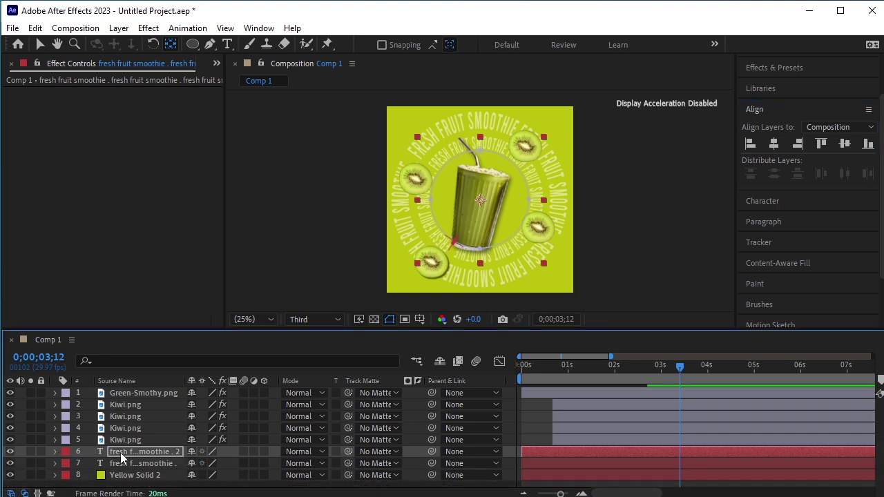
pyautogui.hotkey('ctrl', 'd')
pyautogui.press('s')
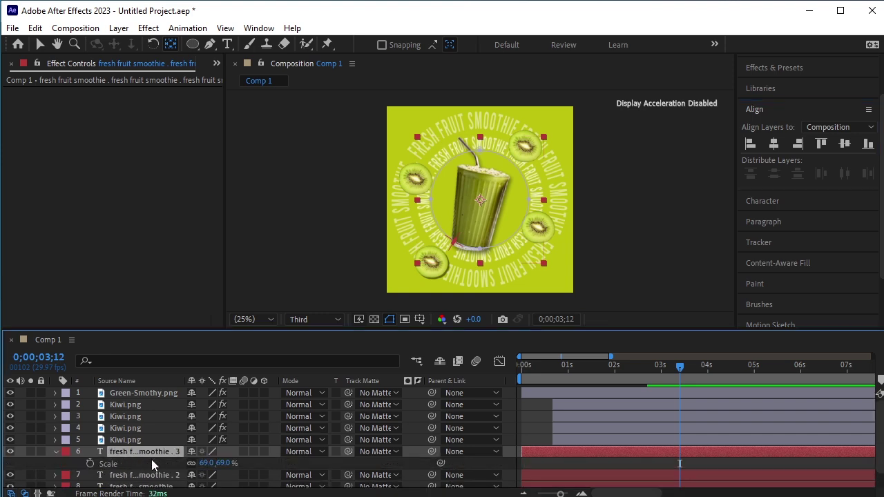
pyautogui.moveTo(226, 463); pyautogui.dragTo(211, 470)
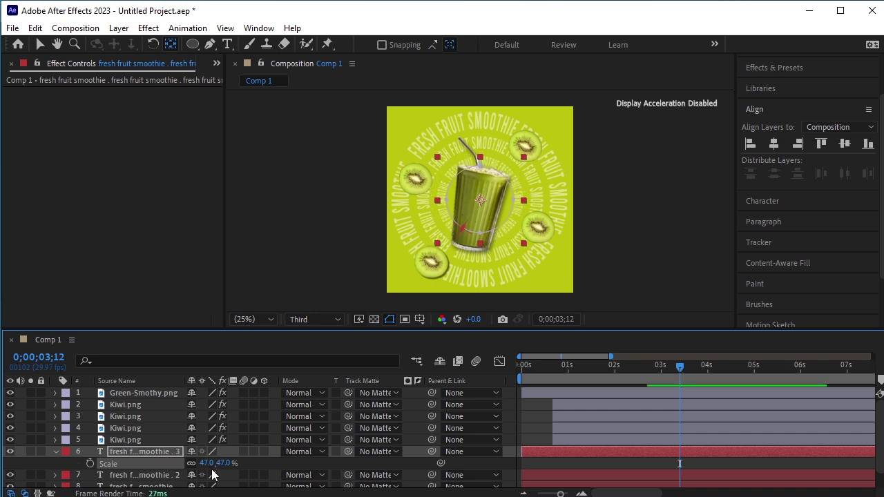
pyautogui.click(56, 451)
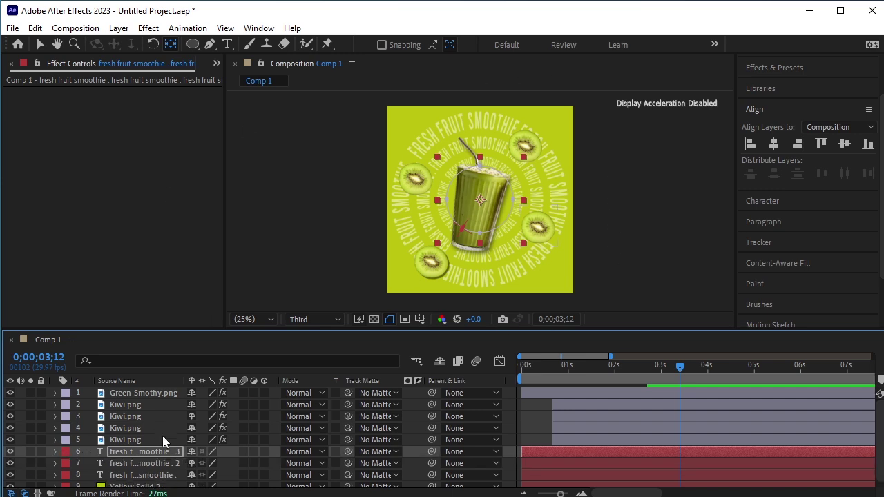
# - Duplicate the original circular text layer and scale the original up to 131% as an outermost ring, then deselect it
pyautogui.scroll(-1, 163, 442)
pyautogui.click(155, 471)
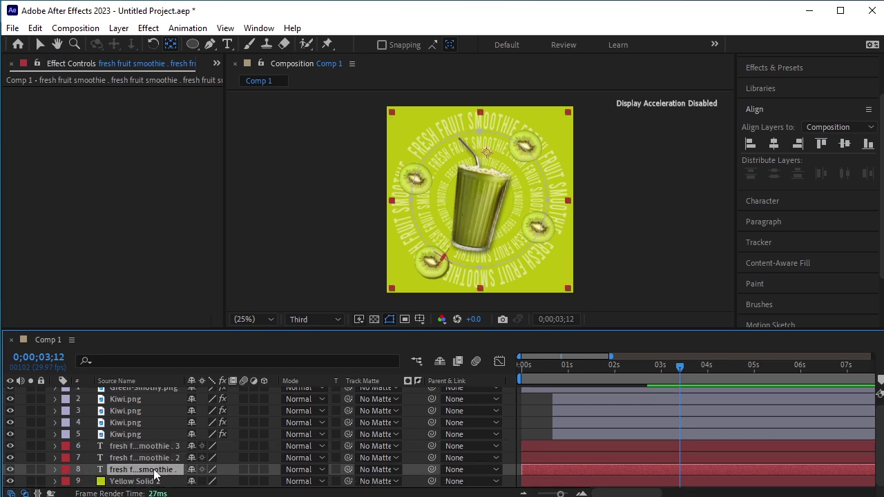
pyautogui.hotkey('ctrl', 'd')
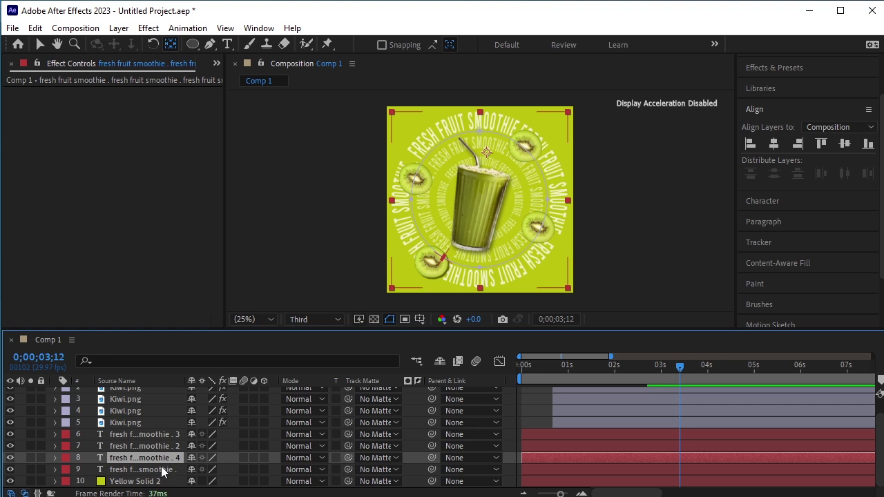
pyautogui.click(160, 473)
pyautogui.press('s')
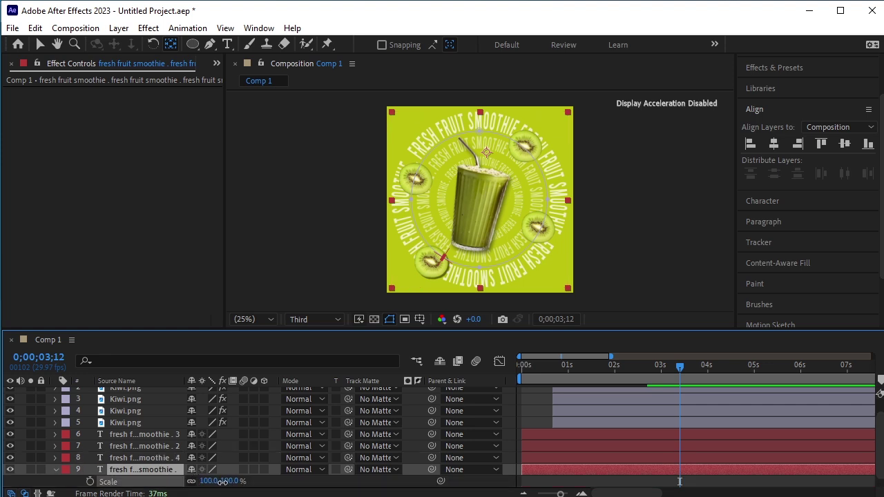
pyautogui.moveTo(210, 481); pyautogui.dragTo(231, 484)
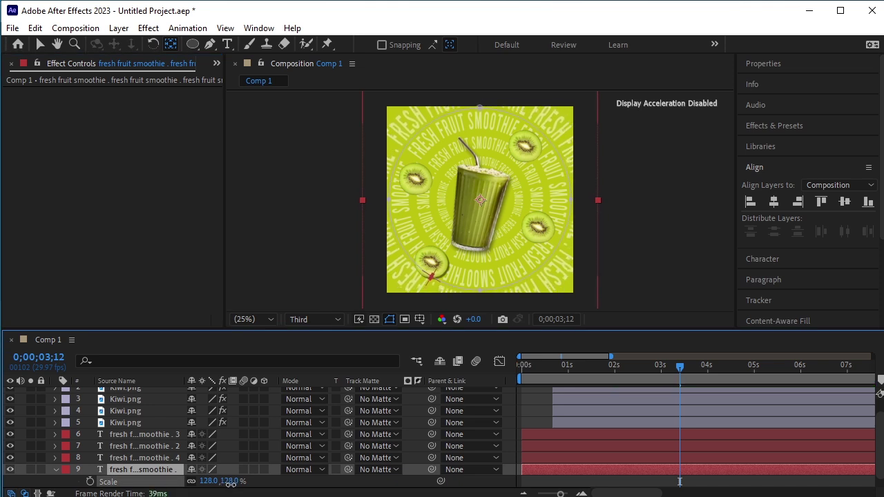
pyautogui.moveTo(232, 485); pyautogui.dragTo(233, 484)
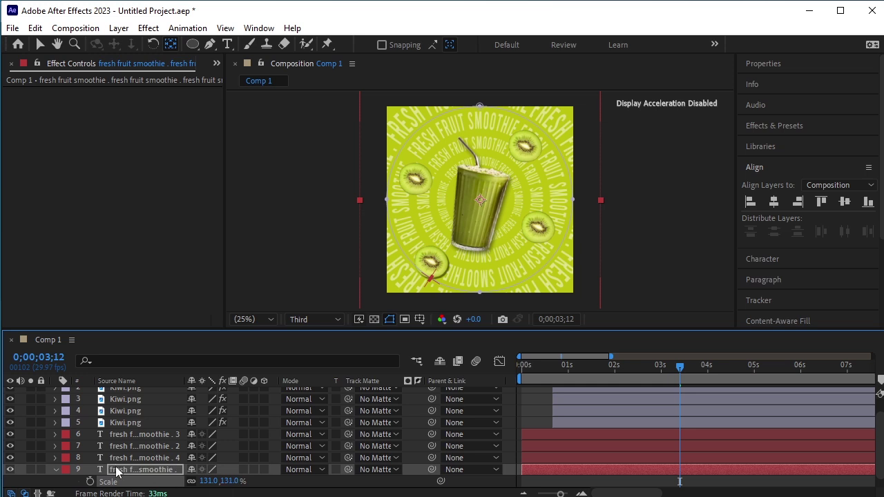
pyautogui.click(56, 470)
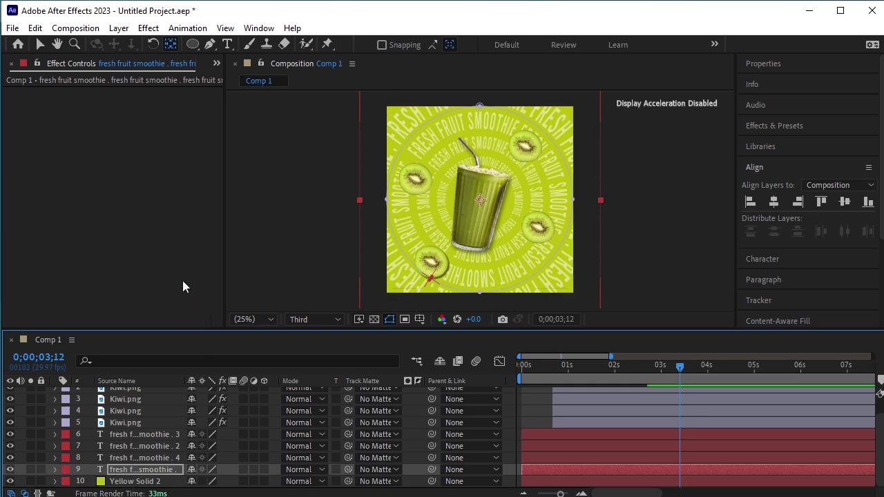
pyautogui.click(286, 270)
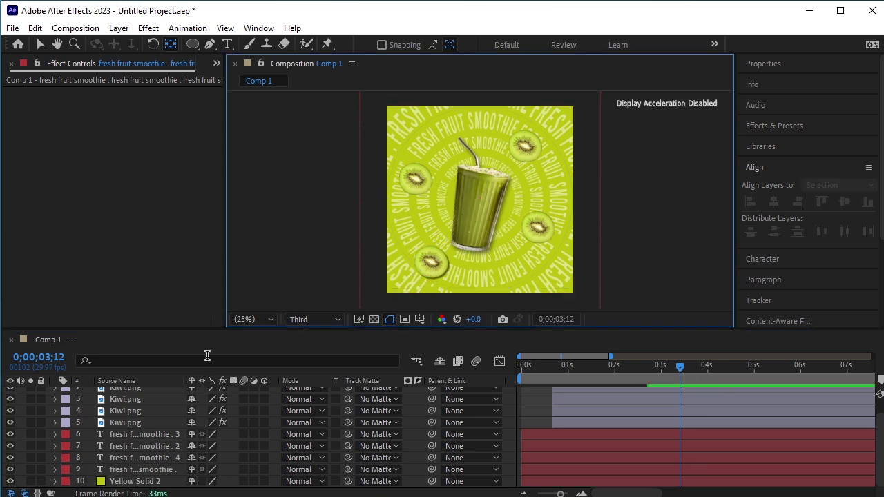
# - Enlarge the timeline area and place a composition marker at the cup layer's last scale and rotation keyframes, at 0;00;02;22
pyautogui.moveTo(237, 329); pyautogui.dragTo(246, 298)
pyautogui.click(246, 325)
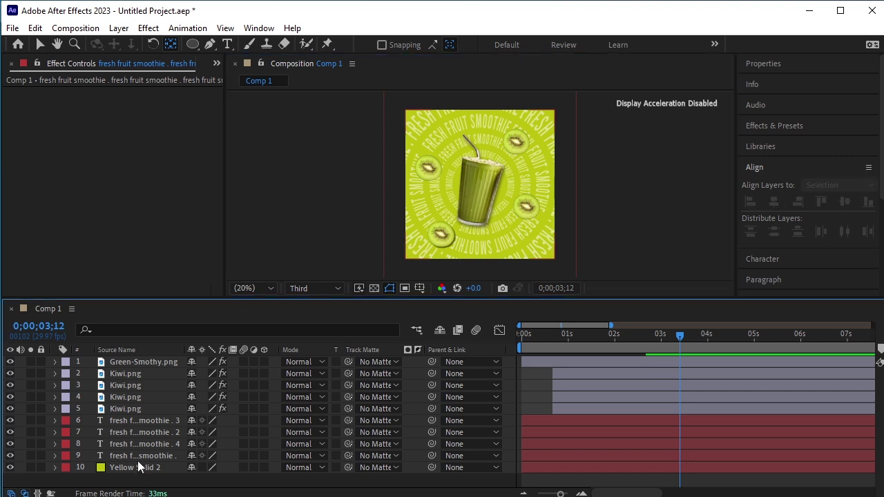
pyautogui.click(156, 362)
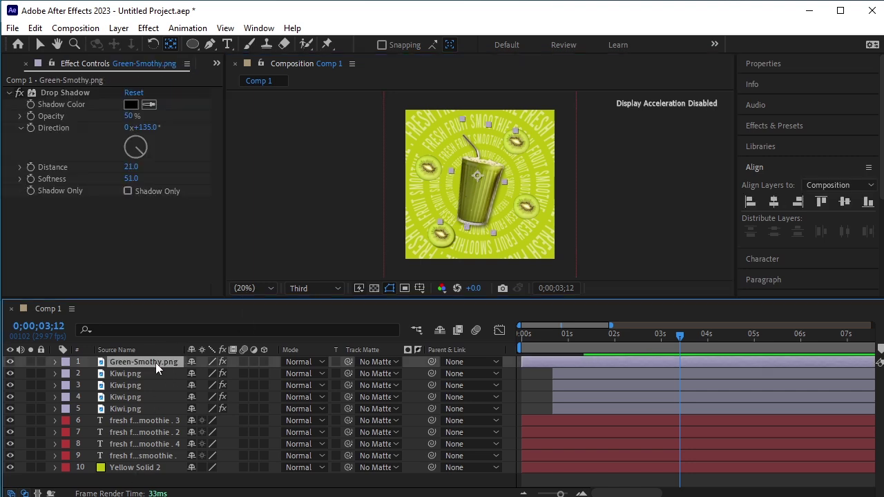
pyautogui.press('u')
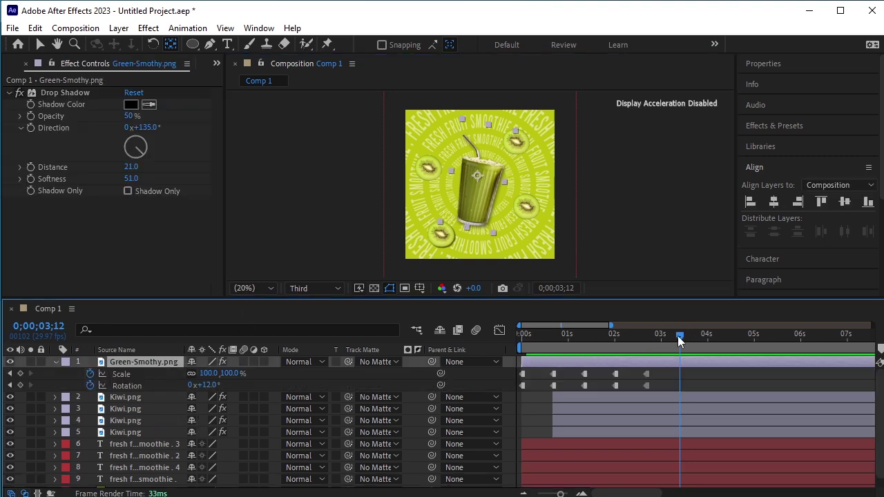
pyautogui.moveTo(678, 336); pyautogui.dragTo(651, 383)
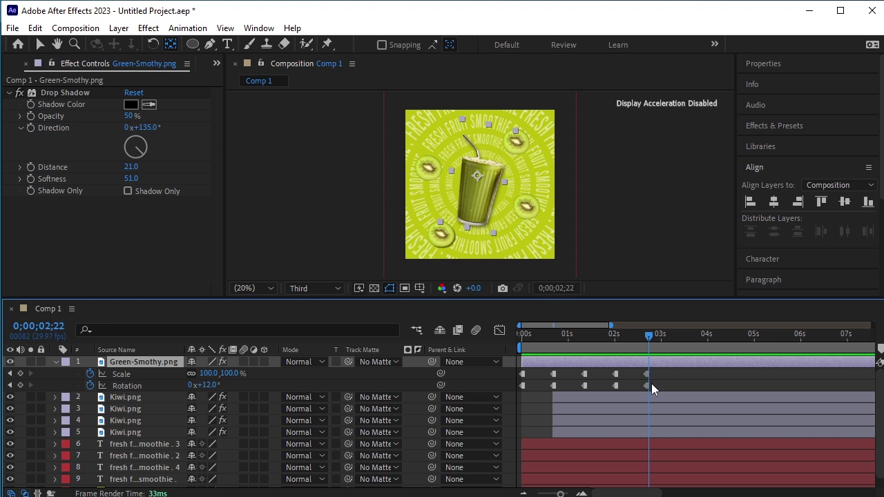
pyautogui.click(54, 362)
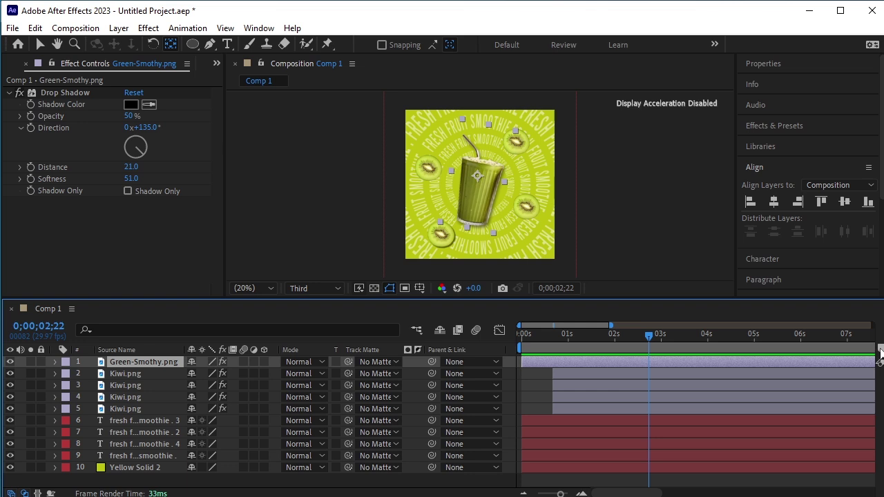
pyautogui.moveTo(878, 349); pyautogui.dragTo(649, 348)
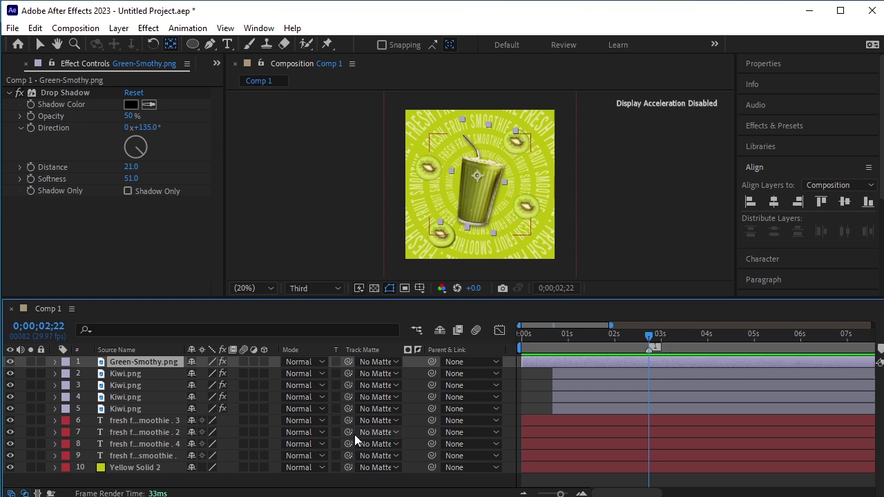
# - Pre-compose the four circular text layers into a new composition named "Text" and deselect it
pyautogui.click(157, 478)
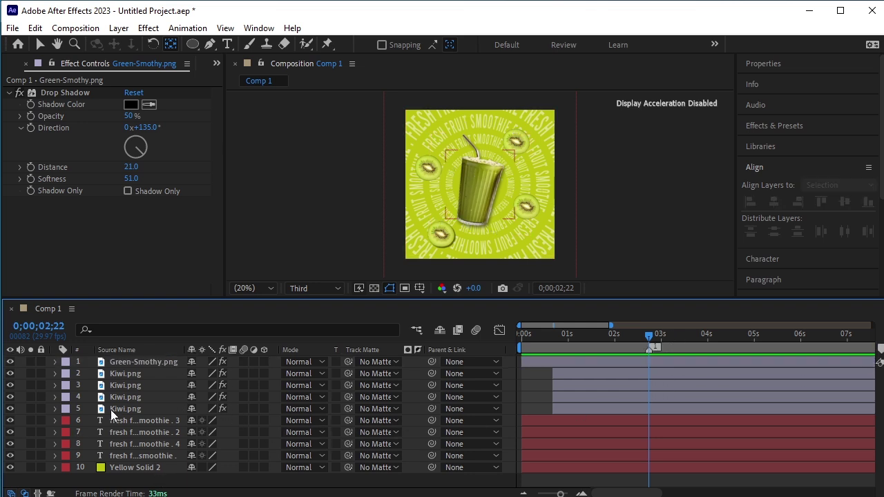
pyautogui.click(153, 420)
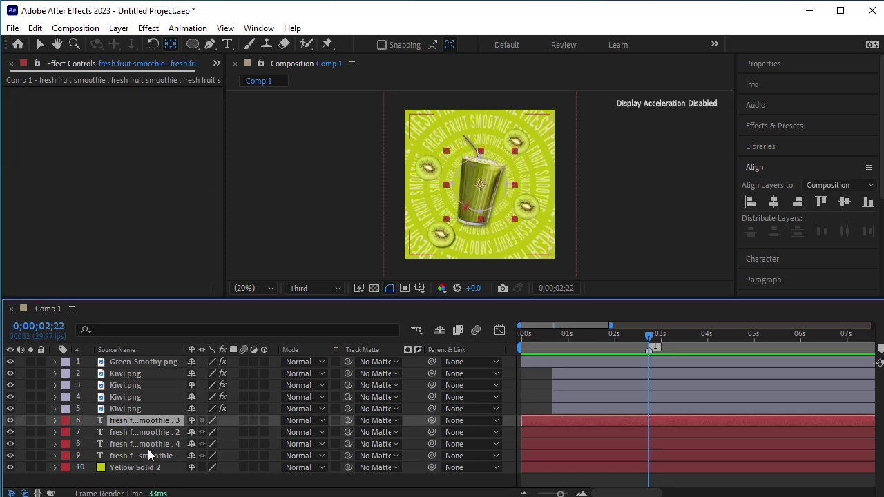
pyautogui.keyDown('shift'); pyautogui.click(147, 456); pyautogui.keyUp('shift')
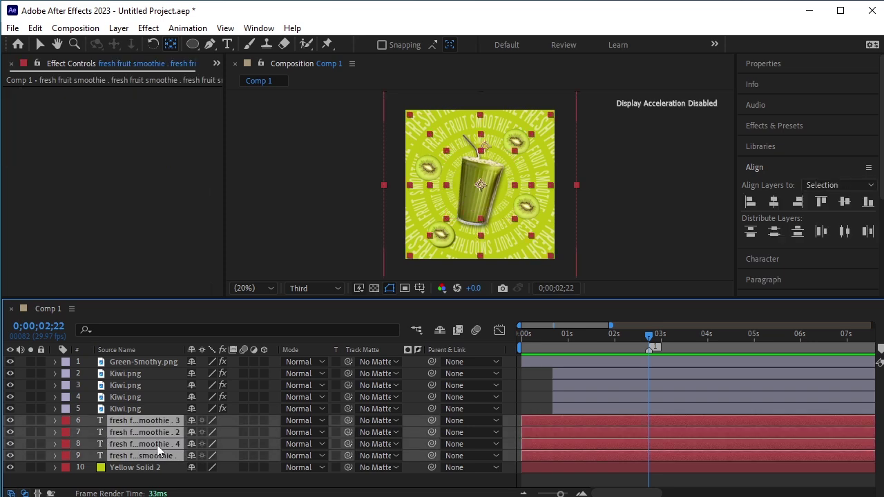
pyautogui.hotkey('ctrl', 'shift', 'c')
pyautogui.write('Text')
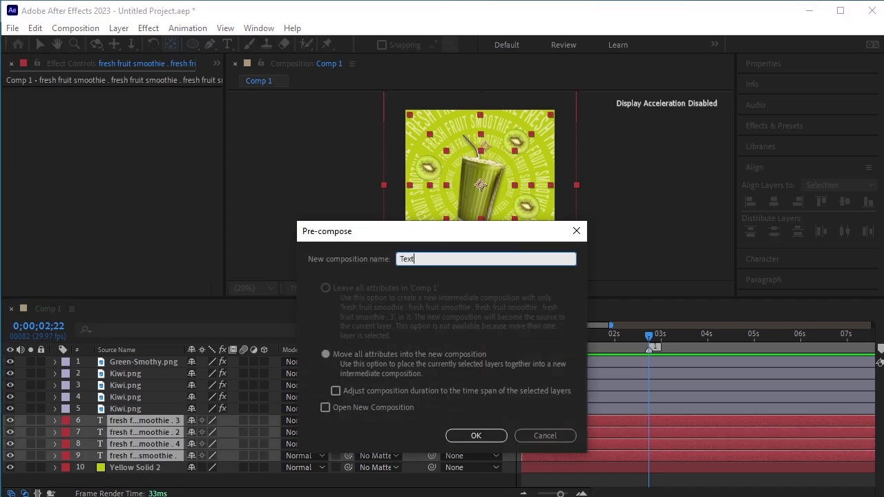
pyautogui.press('Return')
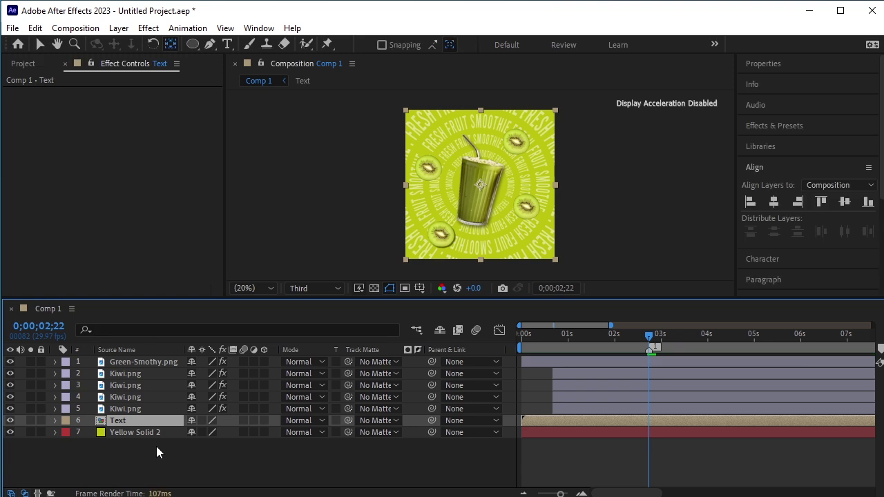
pyautogui.click(138, 454)
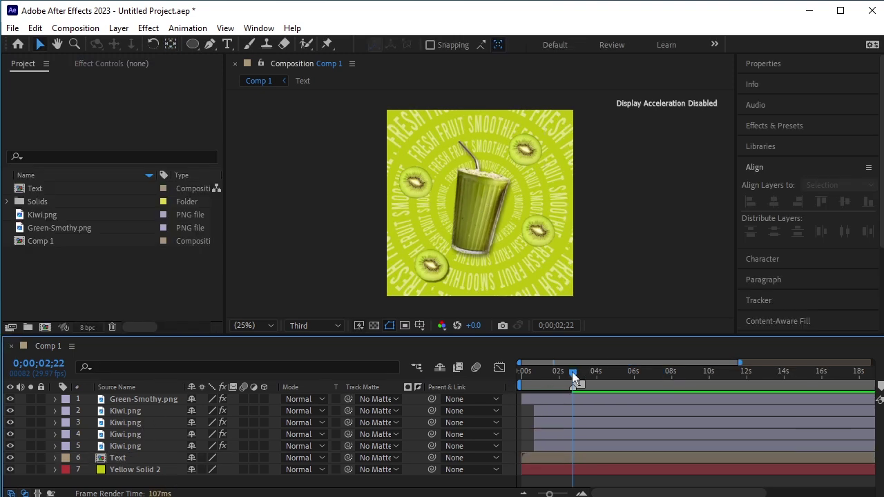
# - At the cup layer's last keyframes, 0;00;02;20, move all four kiwis from around the cup back behind its centre
pyautogui.moveTo(572, 372); pyautogui.dragTo(502, 389)
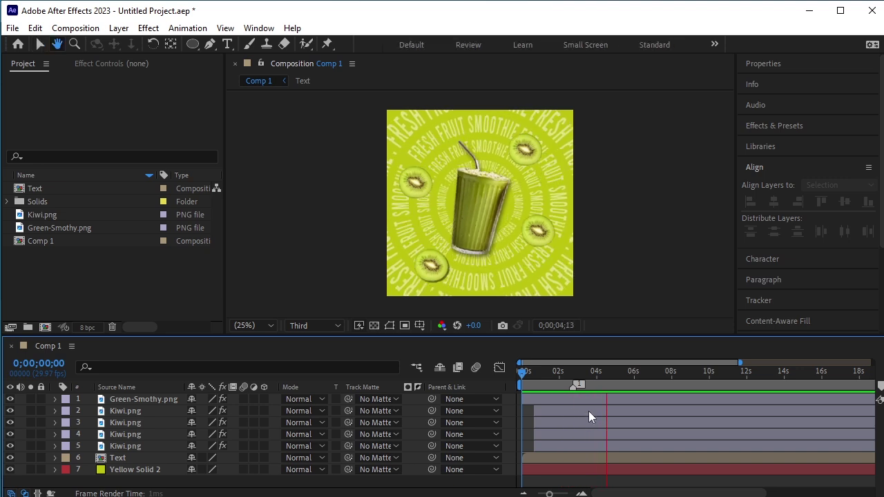
pyautogui.moveTo(610, 375); pyautogui.dragTo(569, 400)
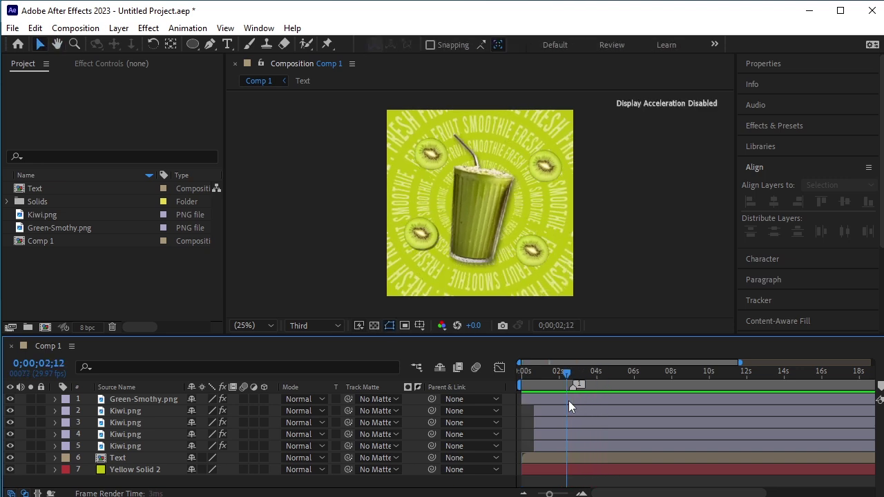
pyautogui.click(569, 398)
pyautogui.press('u')
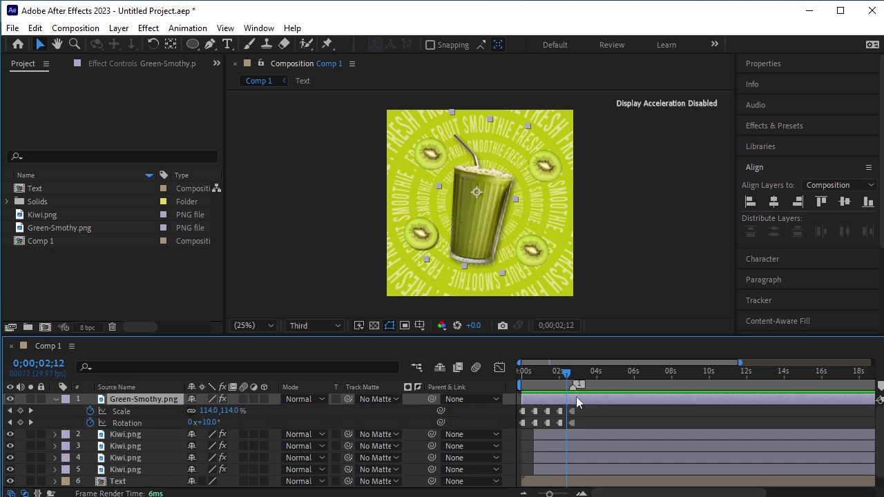
pyautogui.click(30, 411)
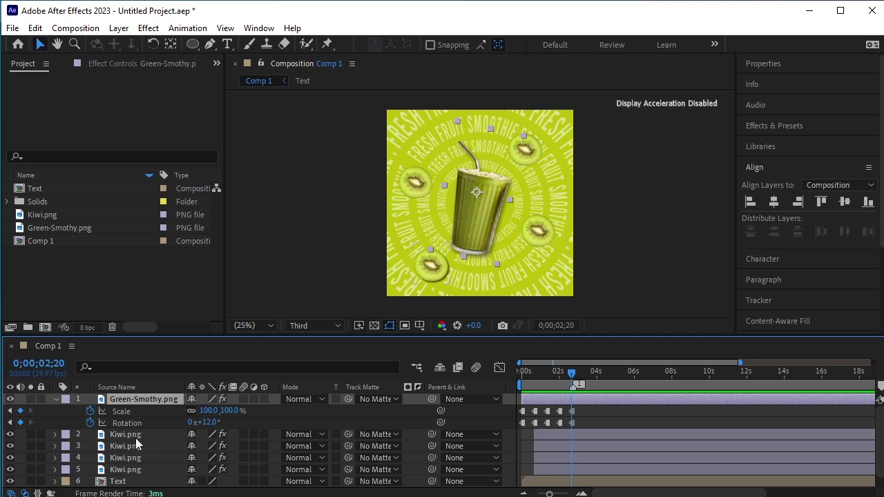
pyautogui.click(414, 183)
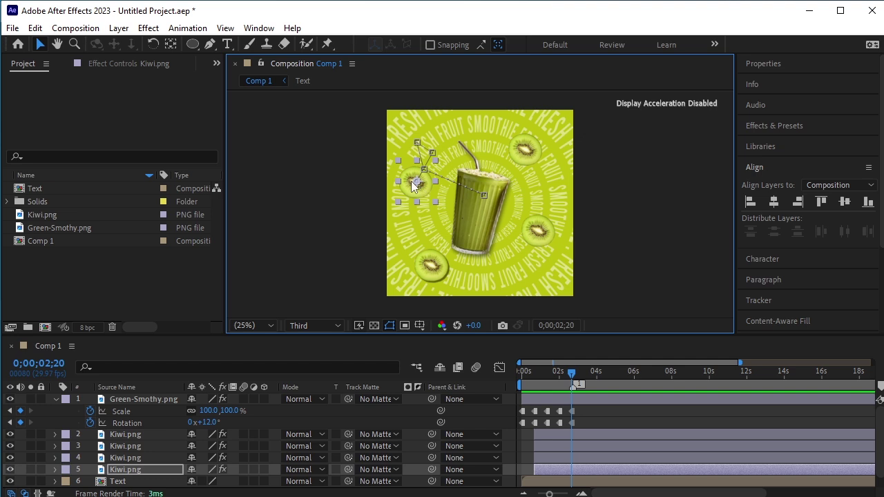
pyautogui.moveTo(410, 185); pyautogui.dragTo(477, 199)
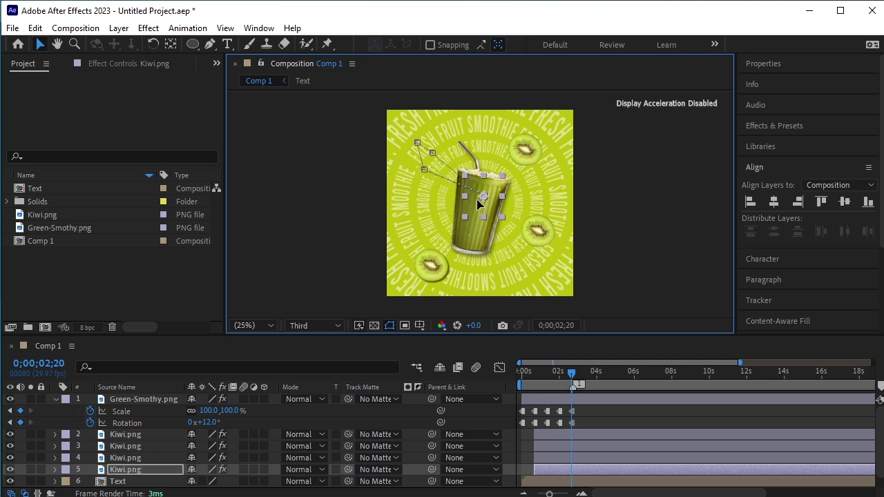
pyautogui.moveTo(428, 268); pyautogui.dragTo(475, 200)
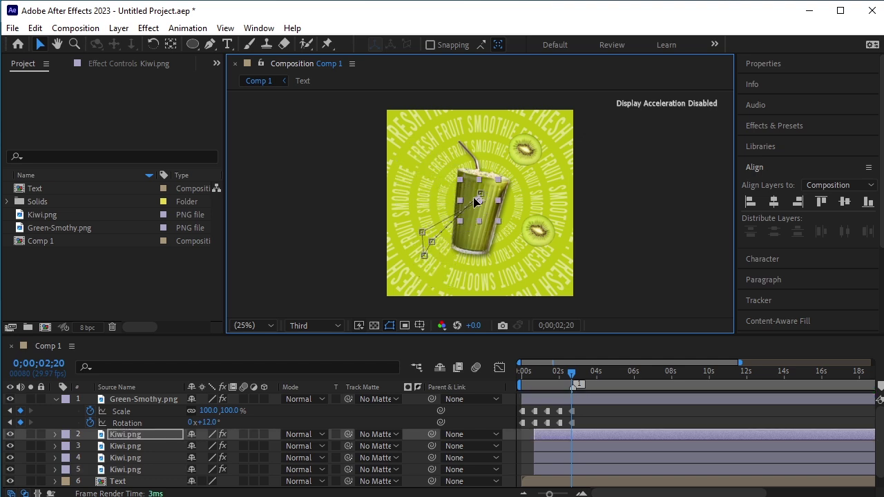
pyautogui.moveTo(519, 153); pyautogui.dragTo(482, 199)
pyautogui.moveTo(538, 237); pyautogui.dragTo(482, 207)
# - Play Comp 1 from the start to check the kiwis' movement back behind the cup
pyautogui.moveTo(562, 372); pyautogui.dragTo(431, 396)
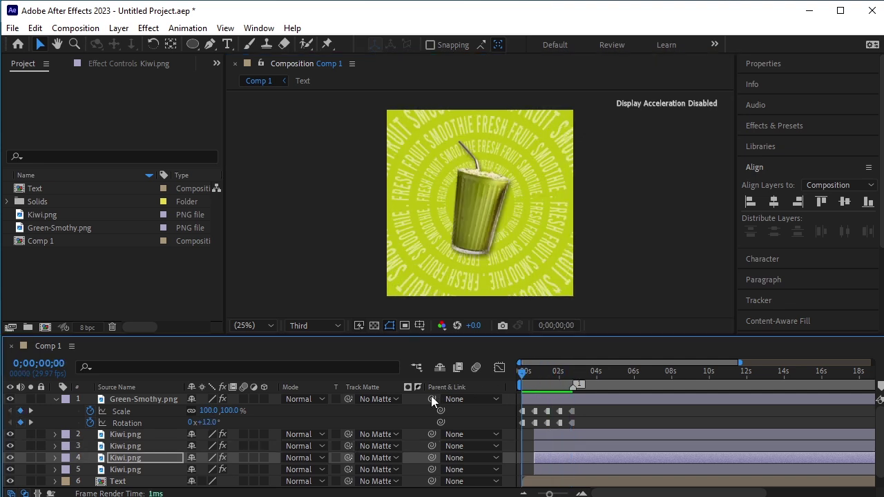
pyautogui.press('space')
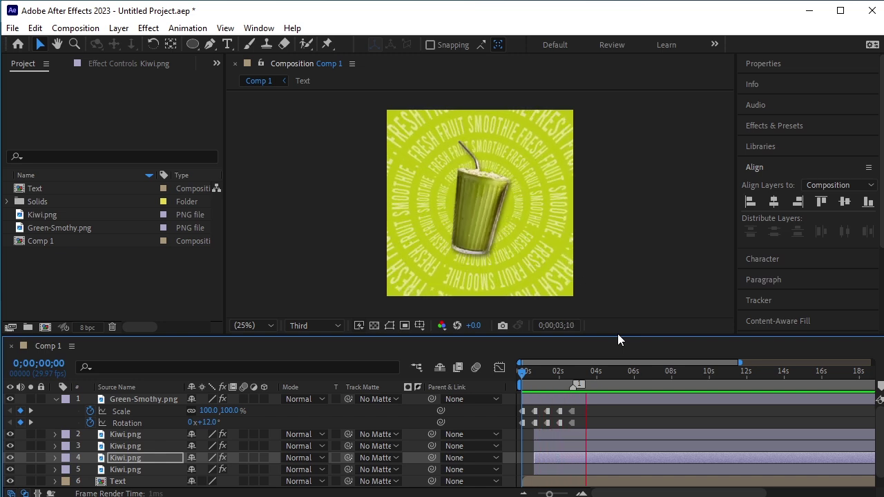
pyautogui.press('space')
pyautogui.moveTo(593, 372); pyautogui.dragTo(414, 389)
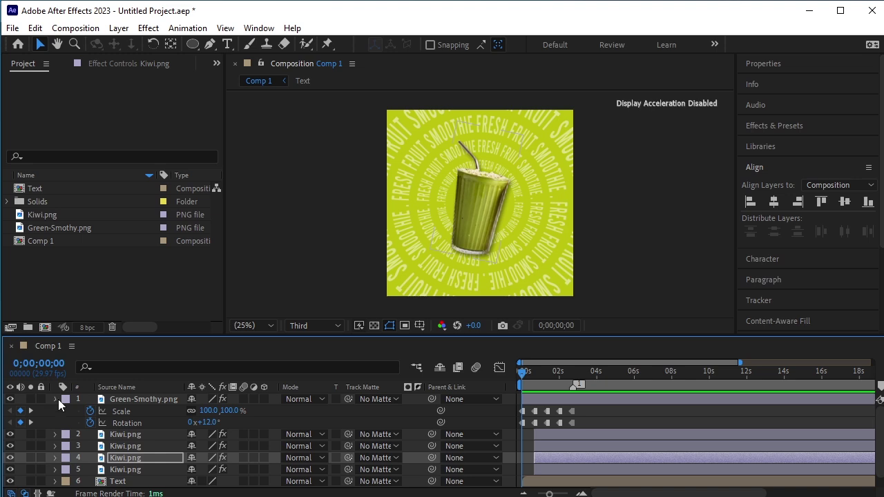
# - Pre-compose the Green-Smothy.png layer and the four Kiwi.png layers into a new composition named "Kiwi" and deselect it
pyautogui.click(56, 399)
pyautogui.click(141, 483)
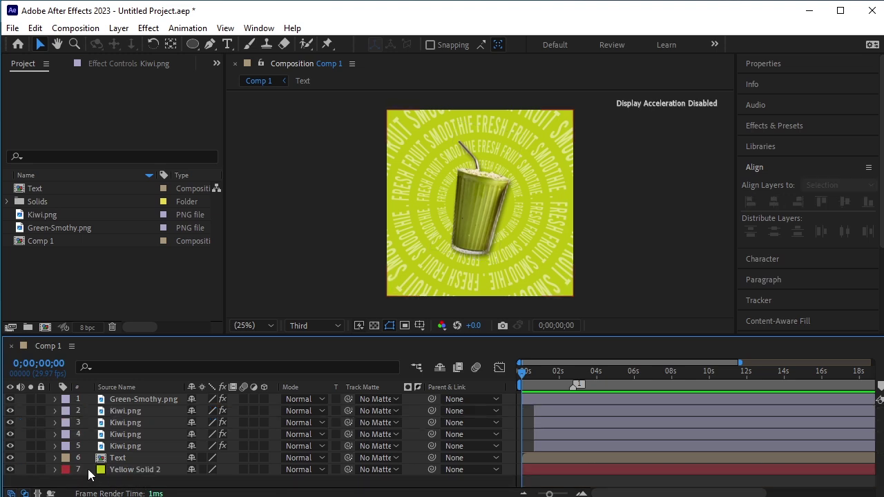
pyautogui.click(125, 446)
pyautogui.keyDown('shift'); pyautogui.click(157, 398); pyautogui.keyUp('shift')
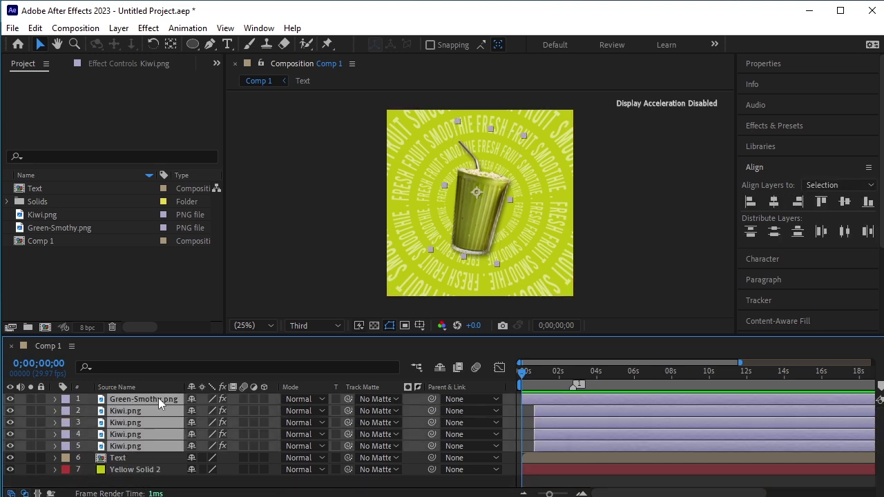
pyautogui.hotkey('ctrl', 'shift', 'c')
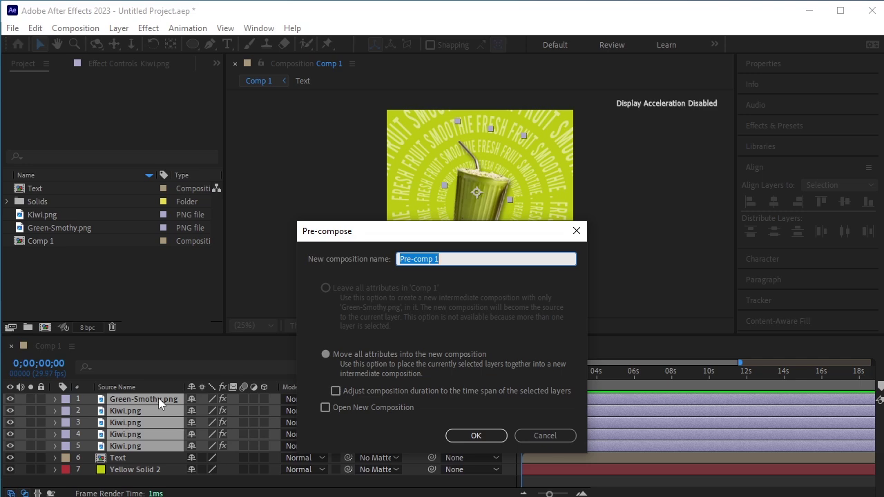
pyautogui.write('Kiwi')
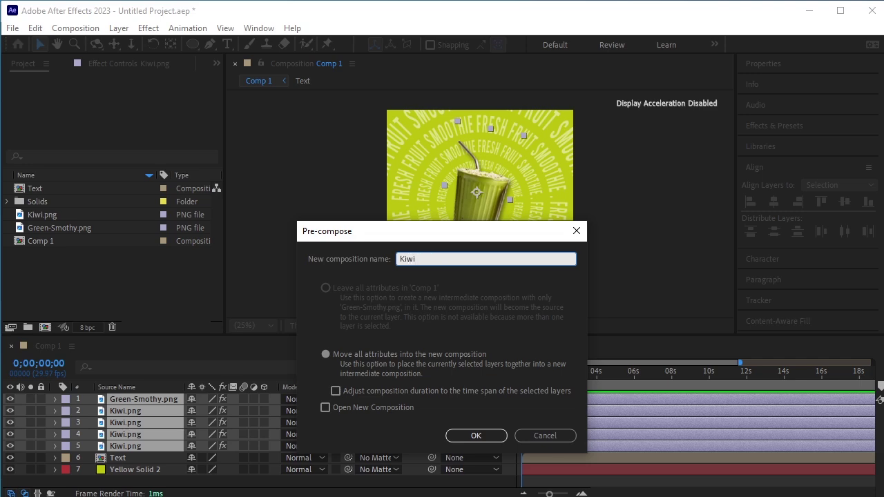
pyautogui.press('Return')
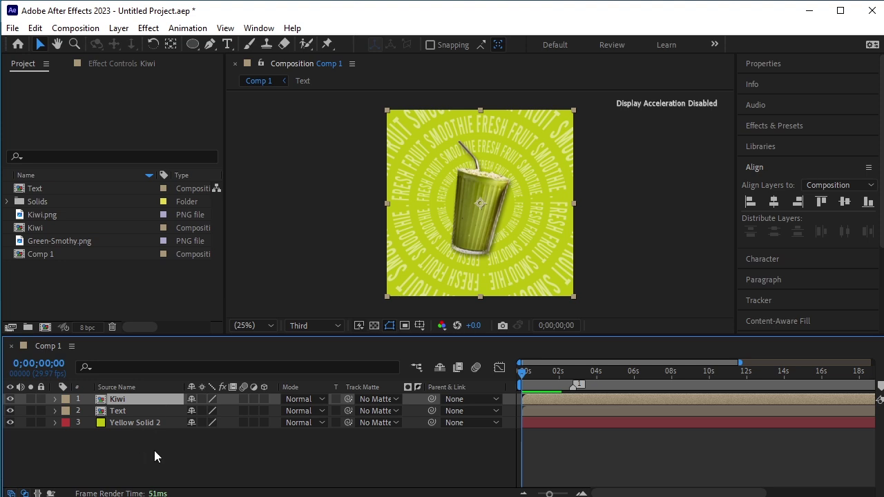
pyautogui.click(154, 450)
# - Duplicate the Kiwi composition in the project and rename the copy "plum"
pyautogui.click(38, 224)
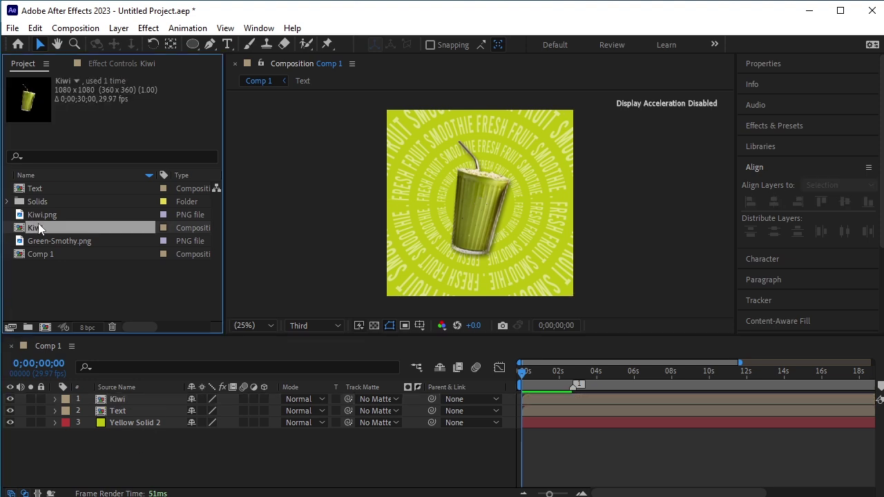
pyautogui.hotkey('ctrl', 'd')
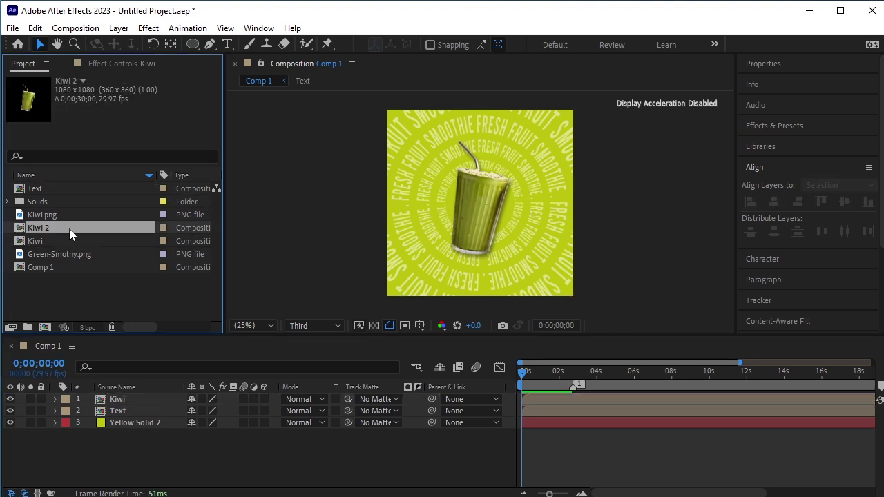
pyautogui.rightClick(74, 229)
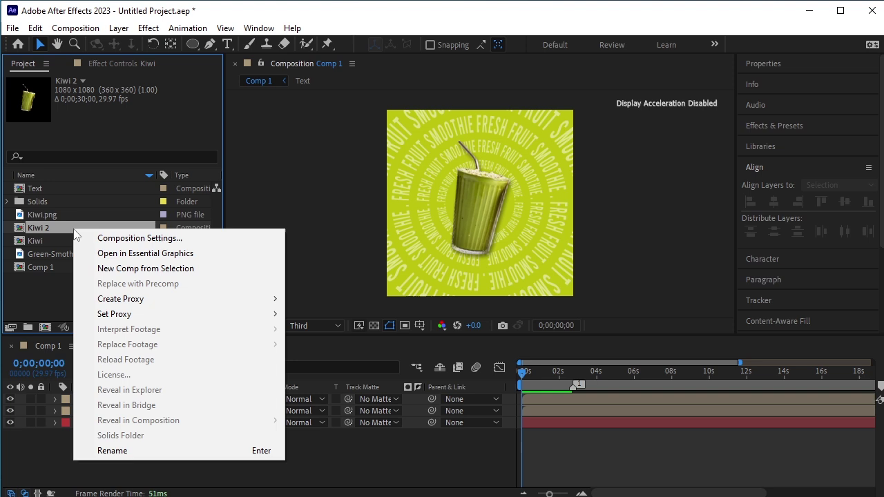
pyautogui.click(165, 450)
pyautogui.write('pl')
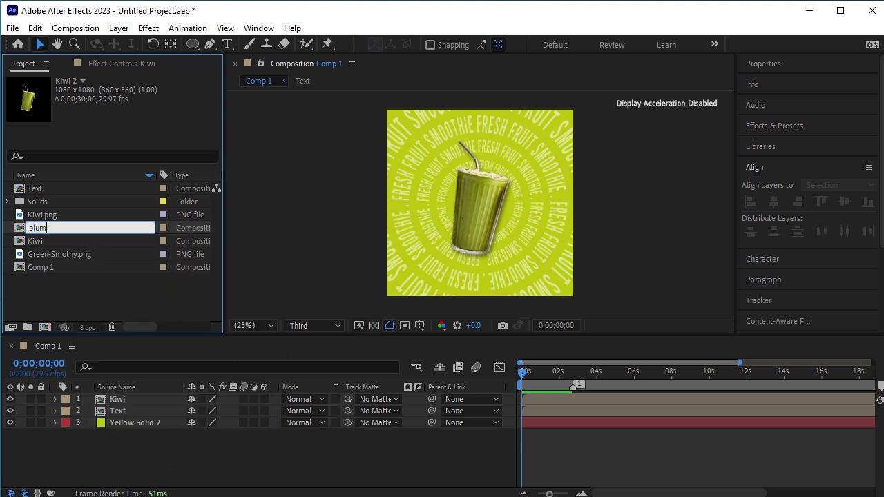
pyautogui.write('um')
pyautogui.press('Return')
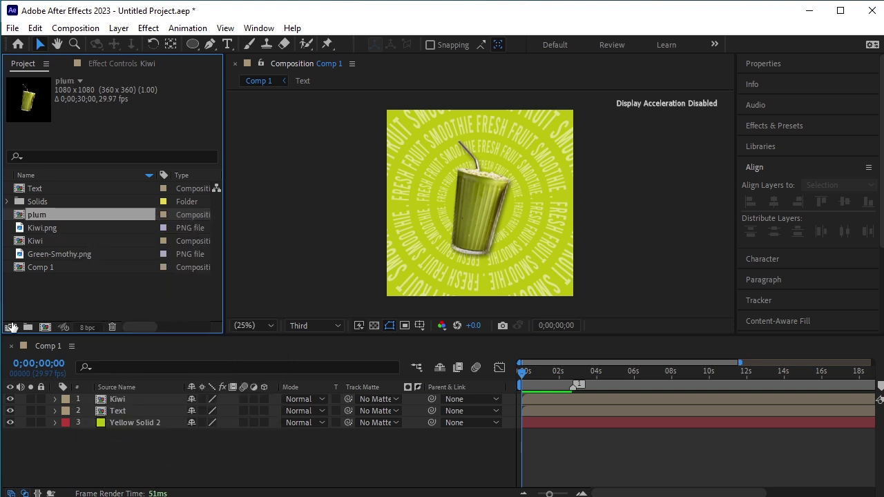
# - Add the plum composition above the Kiwi layer in Comp 1 and make it start at the marker, 0;00;02;22
pyautogui.moveTo(70, 217); pyautogui.dragTo(128, 396)
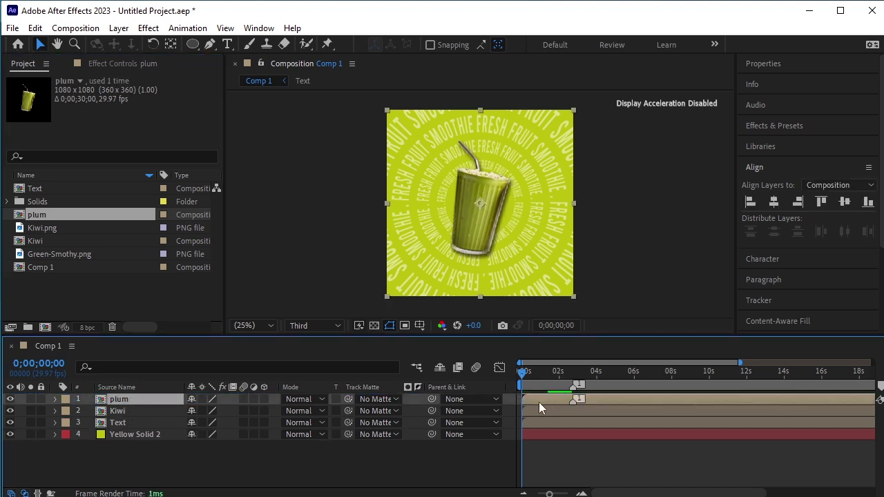
pyautogui.moveTo(539, 402); pyautogui.dragTo(574, 414)
pyautogui.click(527, 371)
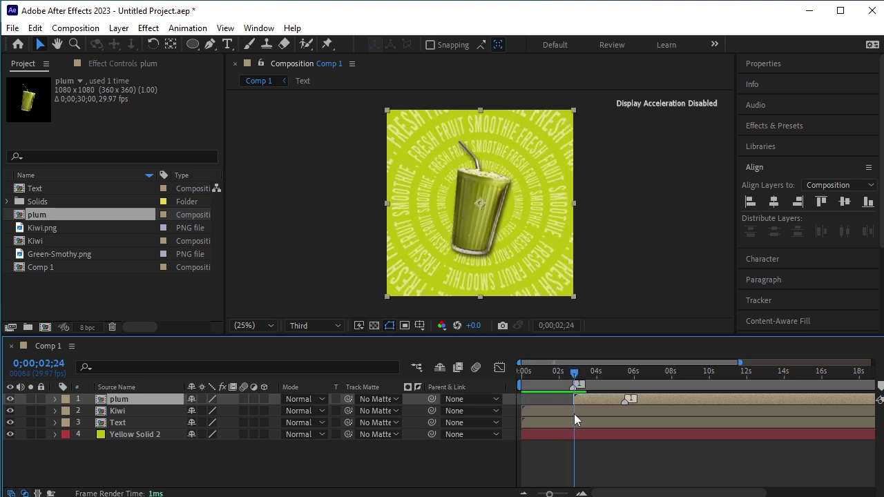
pyautogui.scroll(5, 578, 377)
pyautogui.click(566, 387)
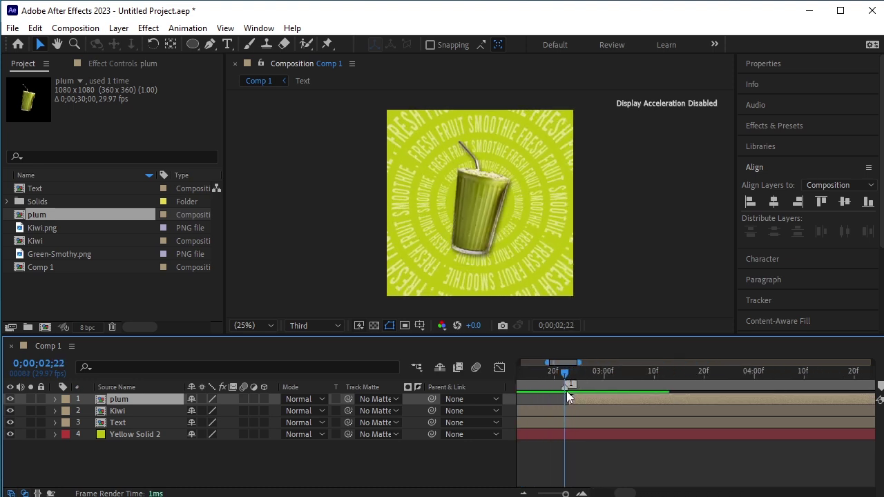
pyautogui.press('[')
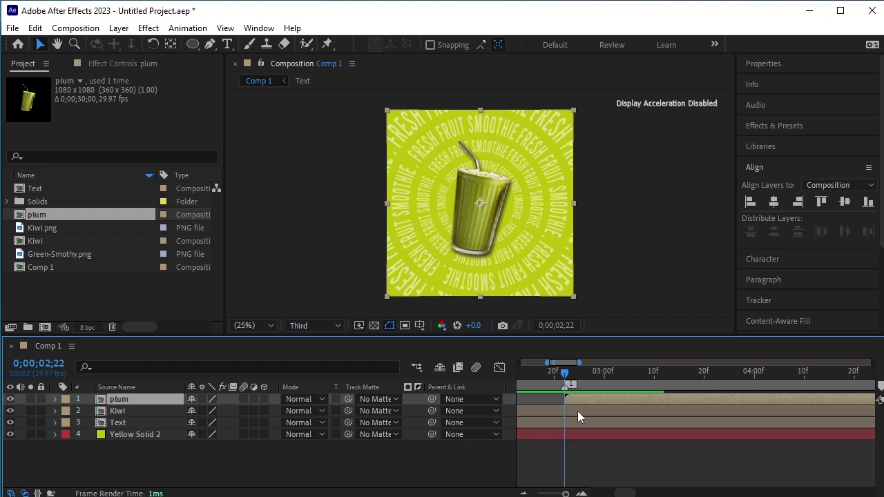
# - Trim the end of the Kiwi layer so it stops where the plum layer begins
pyautogui.click(563, 413)
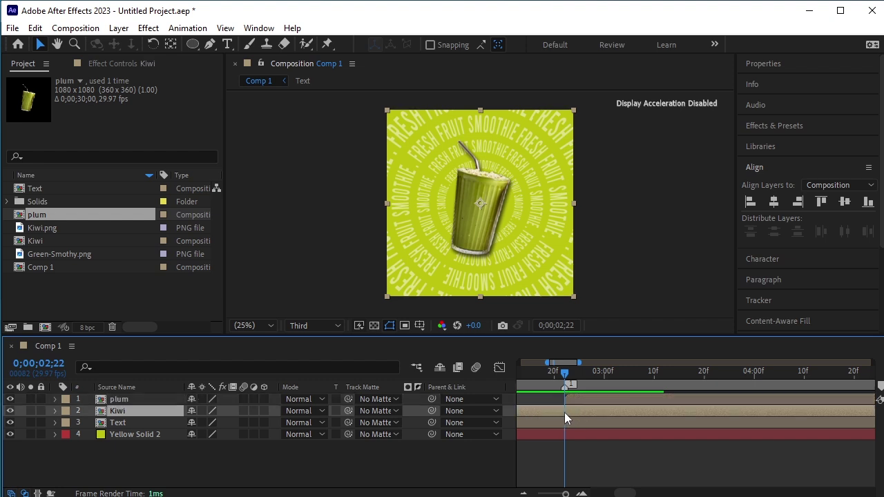
pyautogui.hotkey('alt', ']')
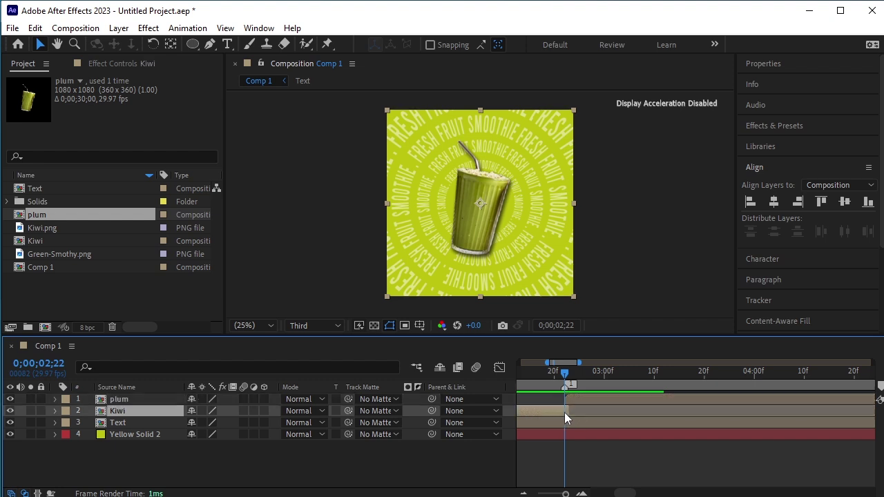
pyautogui.moveTo(564, 412); pyautogui.dragTo(560, 419)
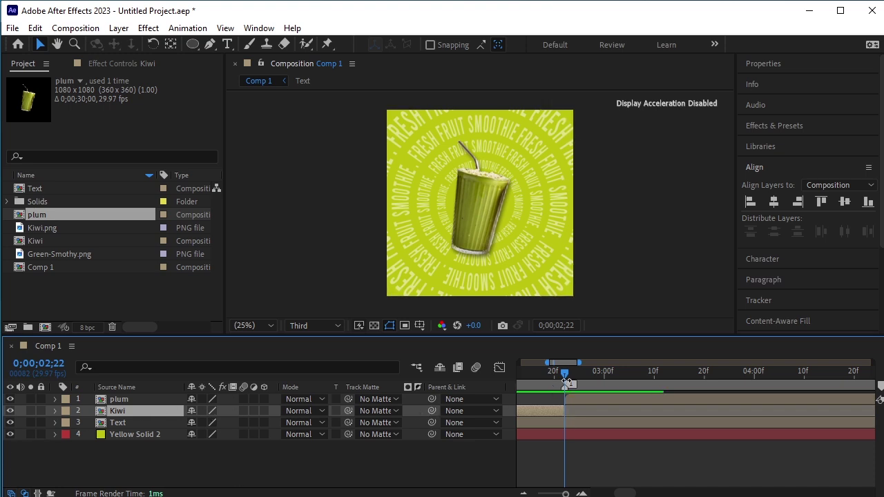
# - Open the plum composition, select its Green-Smothy.png layer and go to 0;00;01;13, where the kiwis are spread out
pyautogui.moveTo(570, 376); pyautogui.dragTo(604, 396)
pyautogui.click(602, 401)
pyautogui.doubleClick(132, 401)
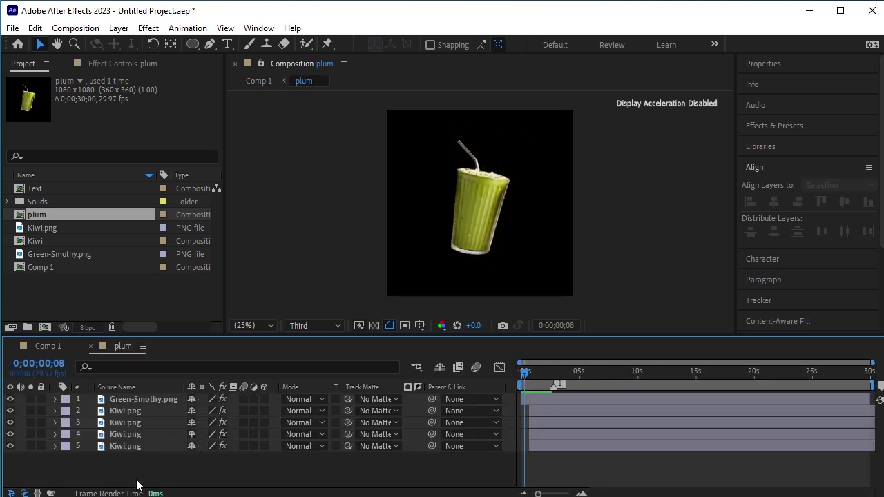
pyautogui.click(149, 398)
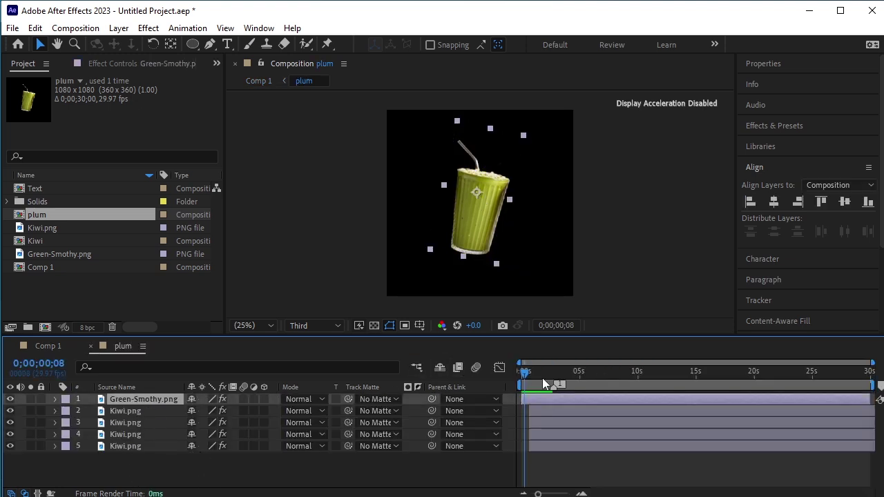
pyautogui.moveTo(525, 373); pyautogui.dragTo(536, 381)
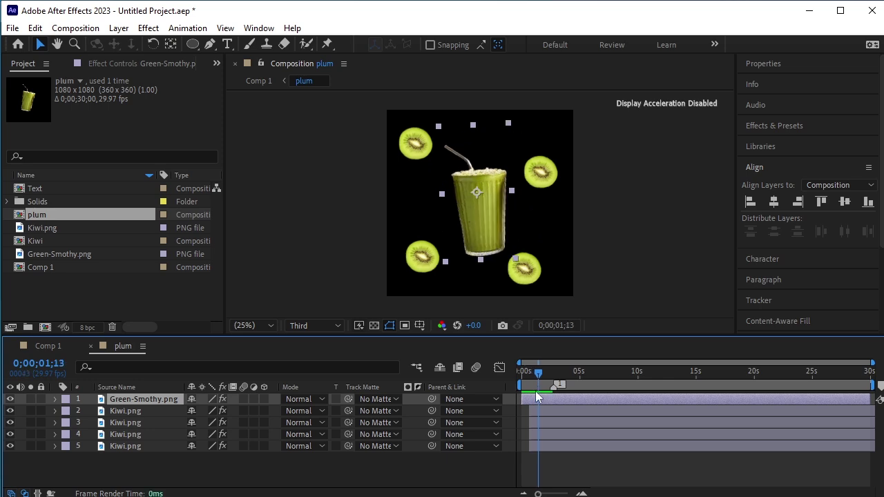
# - Import Red-Smoothy.png and plum.png from the sMOOTHIES folder into the project
pyautogui.click(108, 288)
pyautogui.rightClick(110, 284)
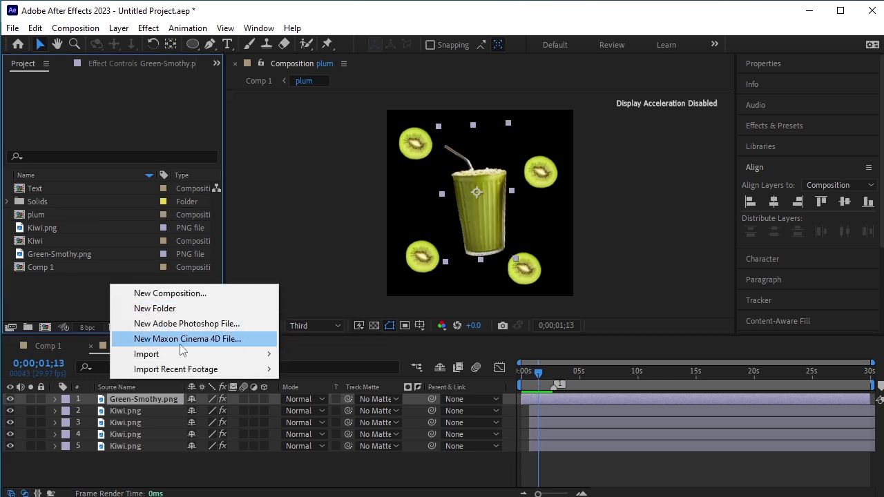
pyautogui.moveTo(181, 354)
pyautogui.click(304, 354)
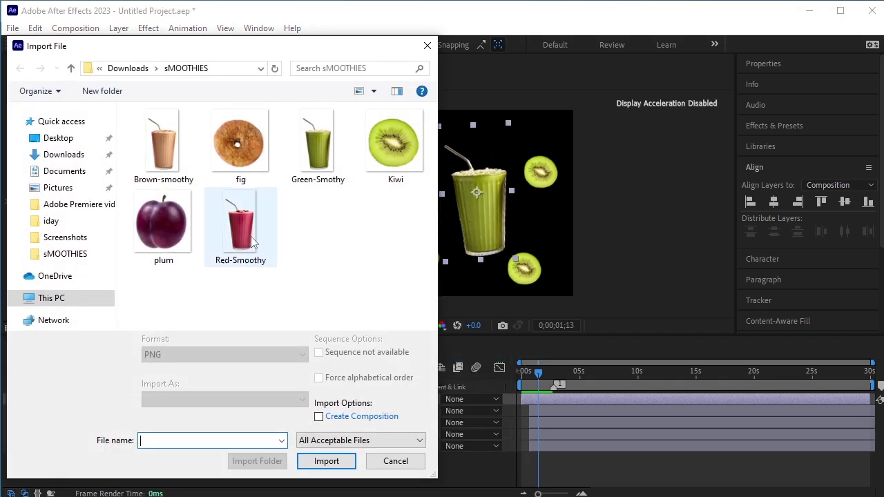
pyautogui.click(240, 228)
pyautogui.keyDown('ctrl'); pyautogui.click(163, 223); pyautogui.keyUp('ctrl')
pyautogui.click(327, 461)
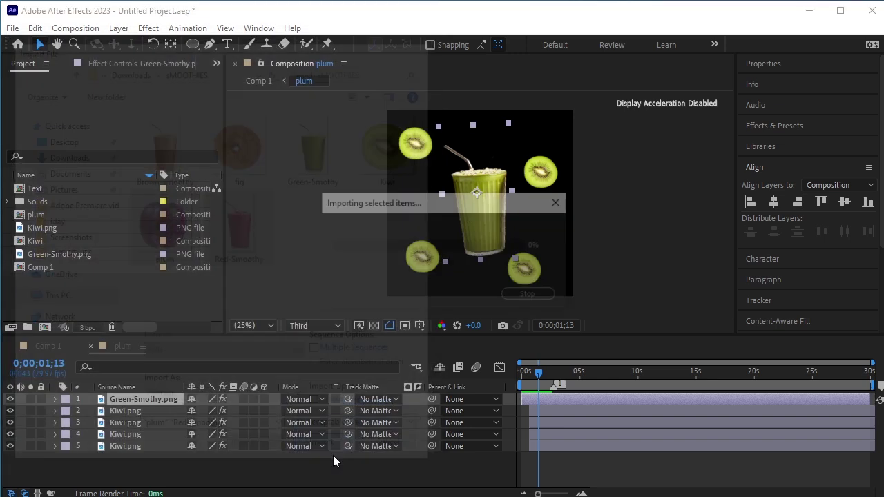
# - Replace the Green-Smothy.png layer's source in the plum composition with Red-Smoothy.png
pyautogui.click(124, 411)
pyautogui.click(156, 400)
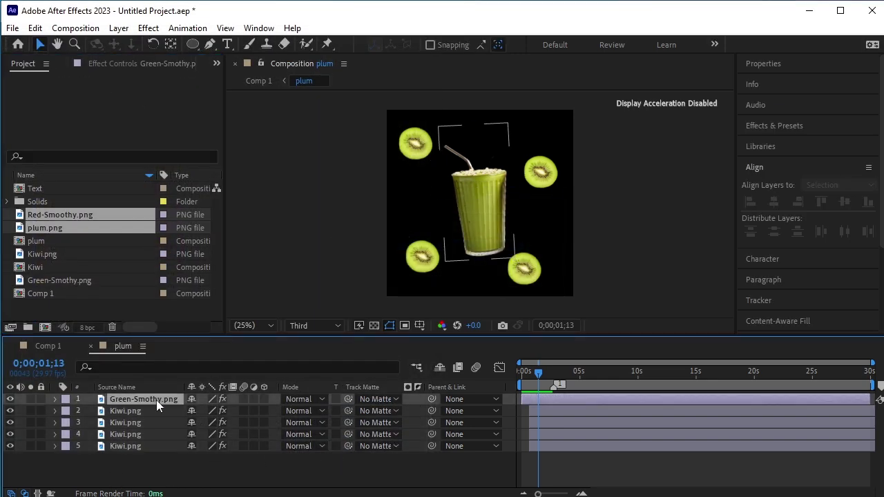
pyautogui.click(143, 315)
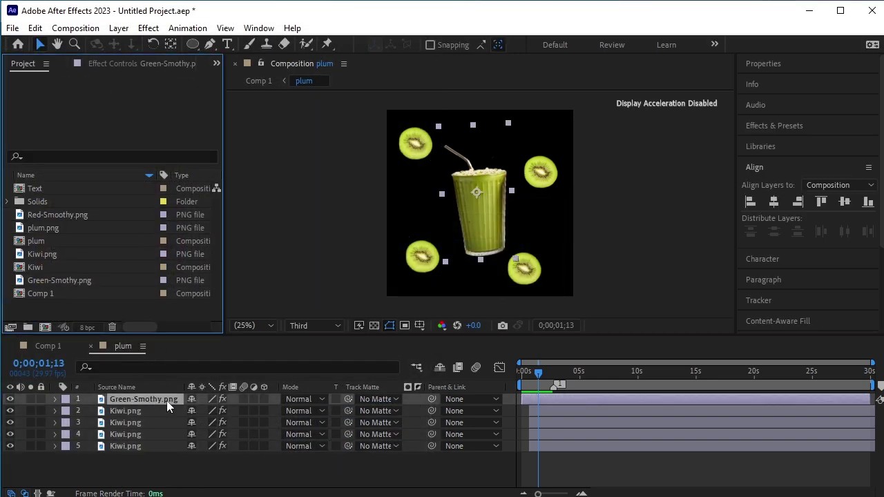
pyautogui.click(80, 215)
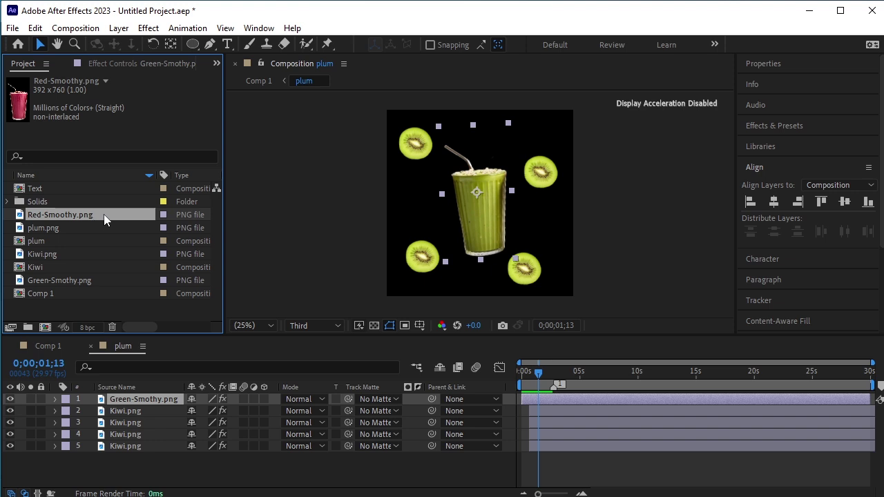
pyautogui.moveTo(103, 214); pyautogui.dragTo(170, 398)
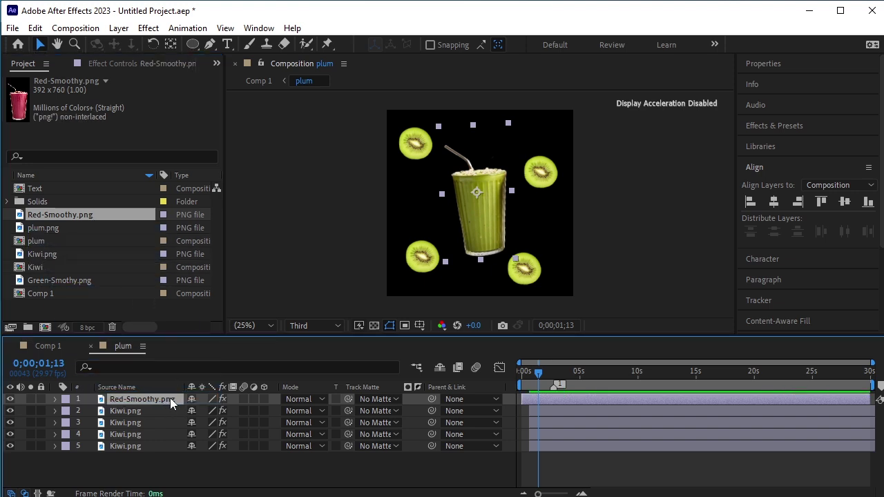
# - Replace the source of all four Kiwi.png layers in the plum composition with plum.png
pyautogui.click(142, 414)
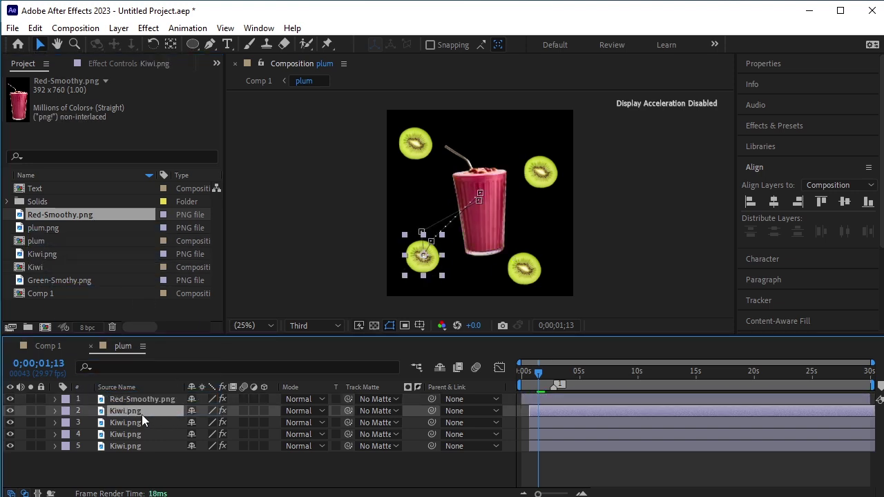
pyautogui.click(64, 231)
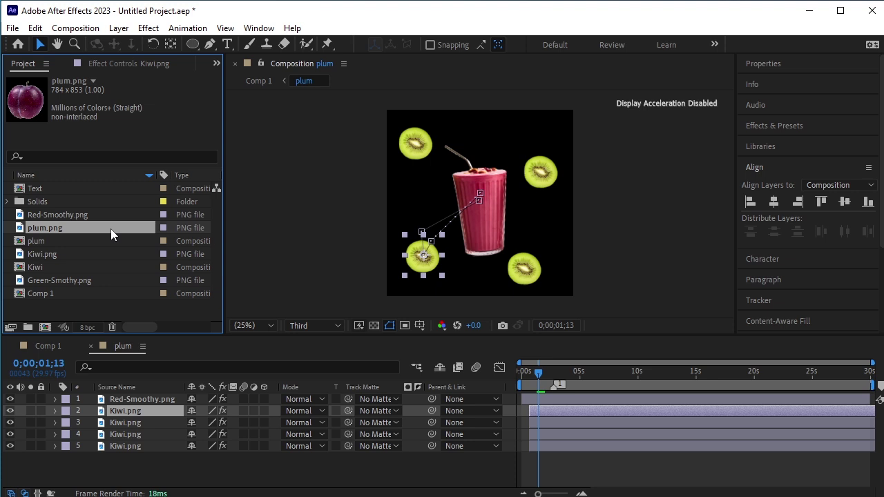
pyautogui.moveTo(111, 228); pyautogui.dragTo(150, 411)
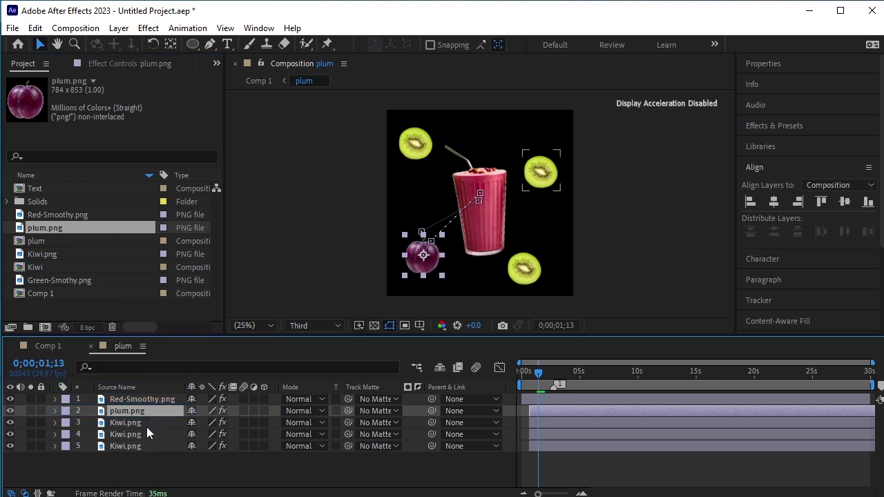
pyautogui.click(146, 423)
pyautogui.moveTo(127, 227); pyautogui.dragTo(163, 421)
pyautogui.click(161, 434)
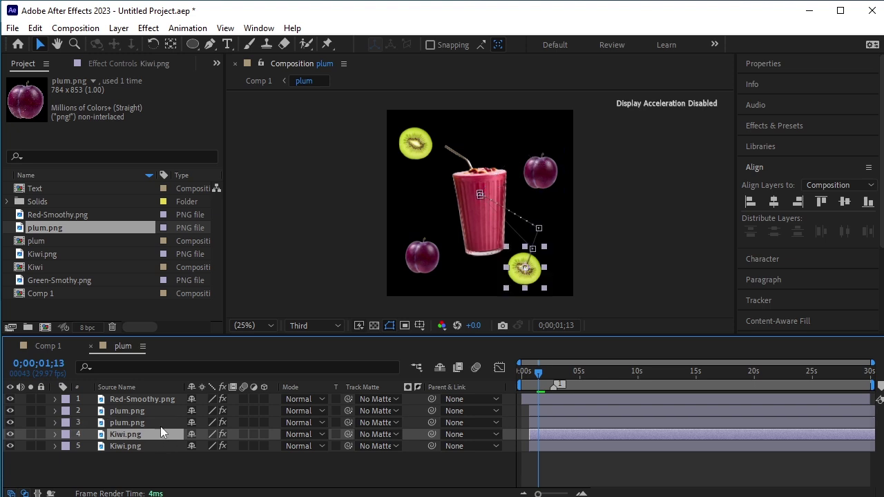
pyautogui.moveTo(124, 233); pyautogui.dragTo(168, 436)
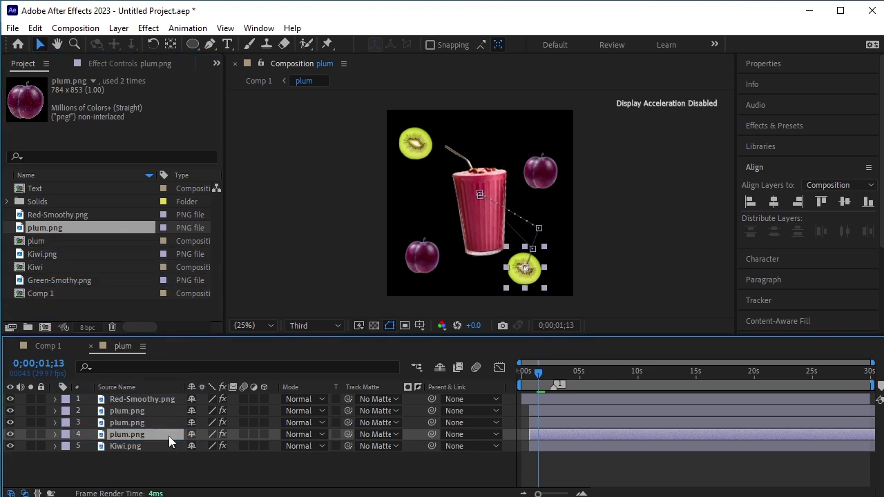
pyautogui.click(155, 449)
pyautogui.moveTo(114, 225); pyautogui.dragTo(140, 446)
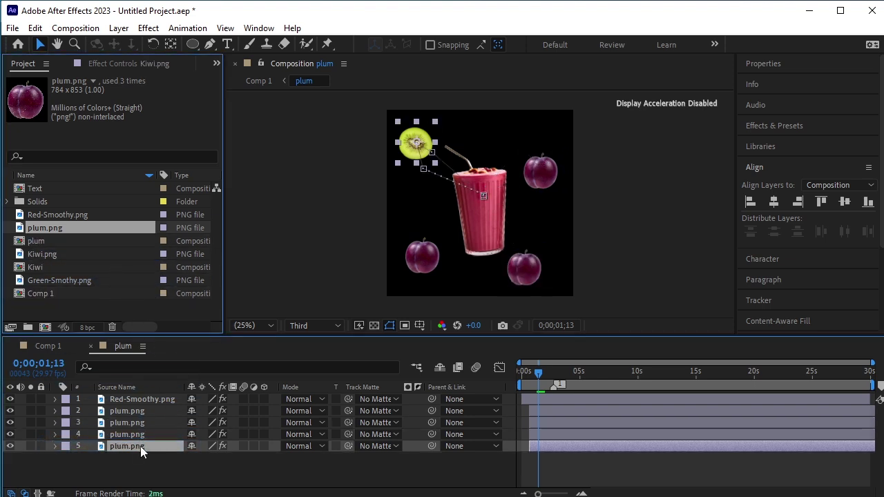
# - Return to Comp 1 and preview the animation from the start through the plum sequence
pyautogui.click(49, 346)
pyautogui.moveTo(772, 370); pyautogui.dragTo(430, 419)
pyautogui.scroll(-5, 754, 395)
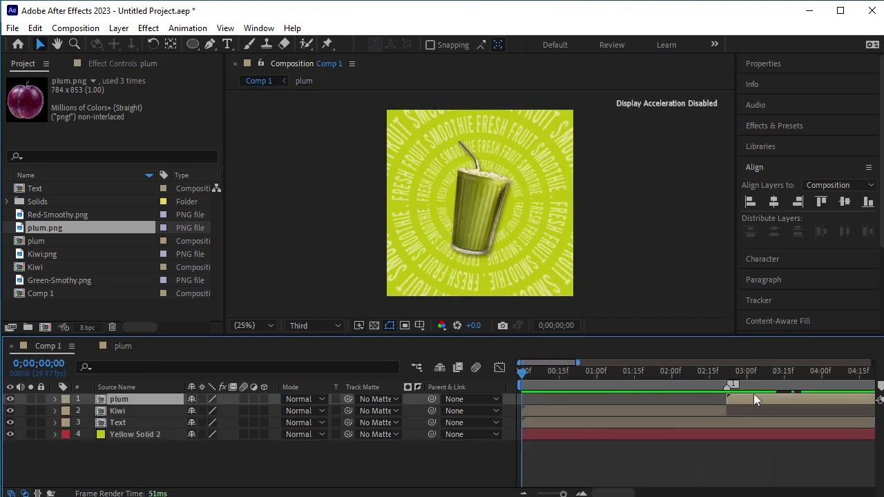
pyautogui.press('h')
pyautogui.press('space')
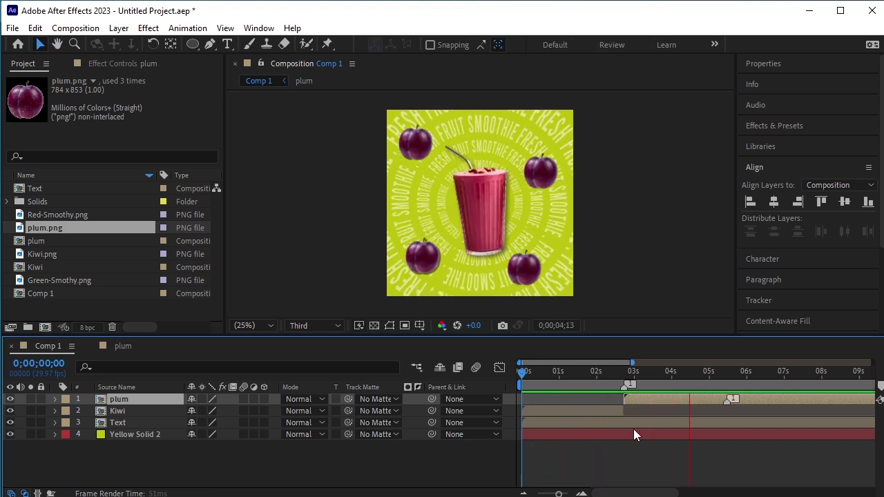
pyautogui.press('space')
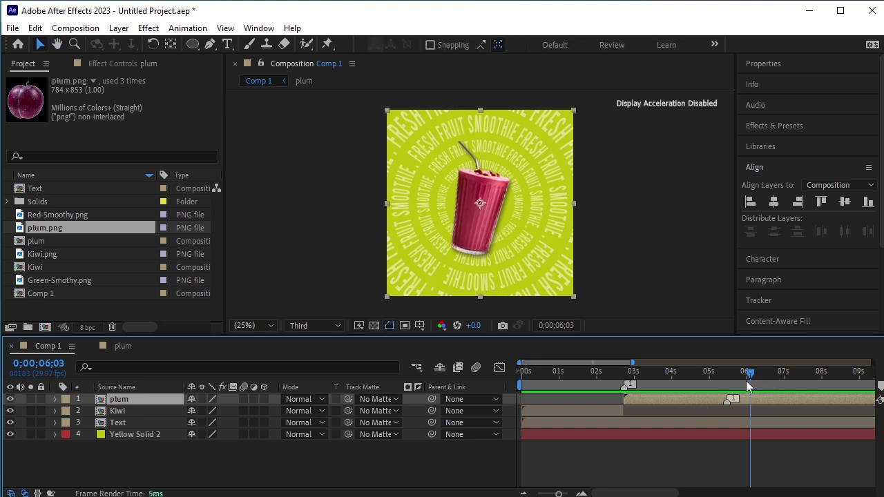
# - Go to the plum layer's marker at about 0;00;05;16, duplicate the plum composition and rename the copy Fig
pyautogui.moveTo(744, 373); pyautogui.dragTo(728, 374)
pyautogui.click(32, 245)
pyautogui.hotkey('ctrl', 'd')
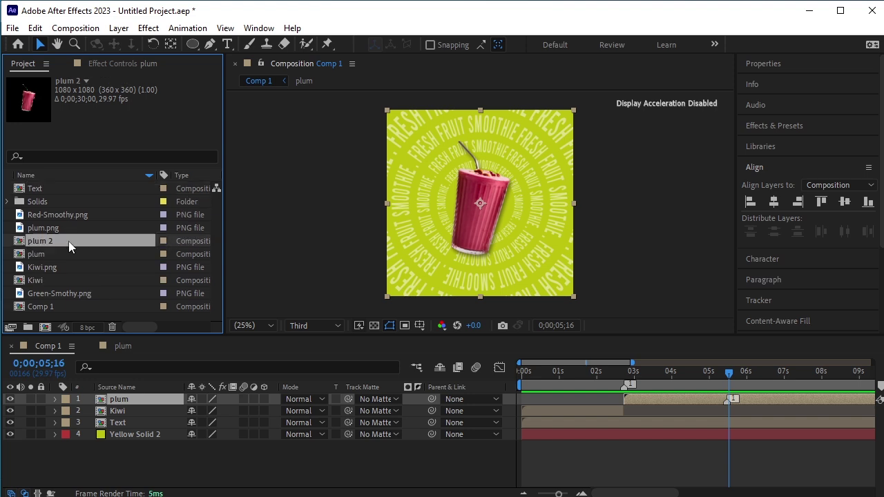
pyautogui.rightClick(69, 241)
pyautogui.click(116, 463)
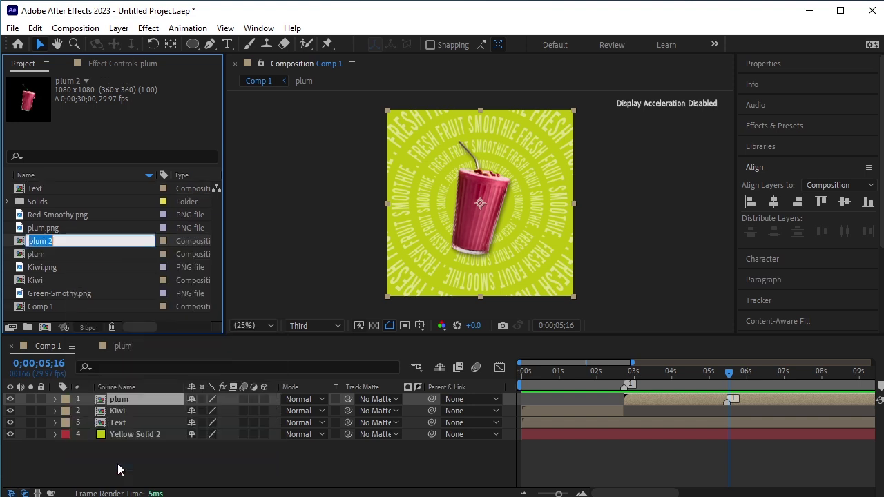
pyautogui.write('Fig')
pyautogui.press('Return')
# - Add the Fig composition above the plum layer in Comp 1 and make it start at the plum layer's marker
pyautogui.moveTo(83, 298); pyautogui.dragTo(127, 395)
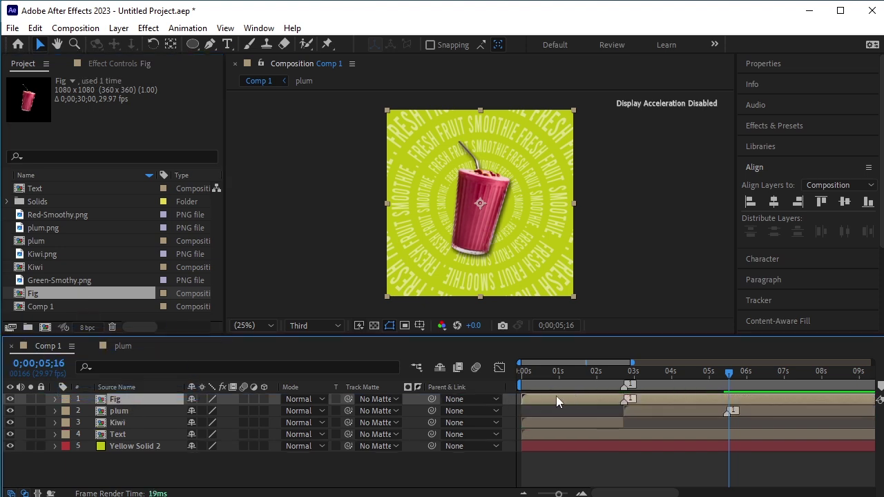
pyautogui.moveTo(556, 395); pyautogui.dragTo(764, 394)
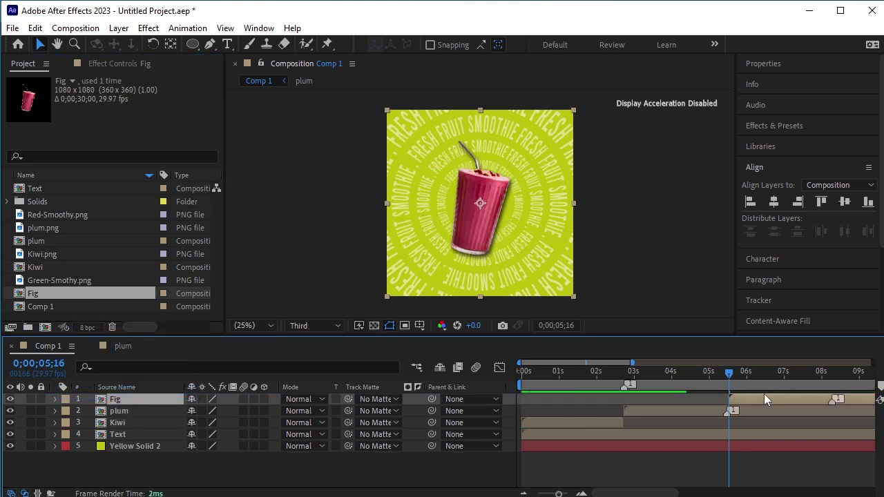
pyautogui.press(';')
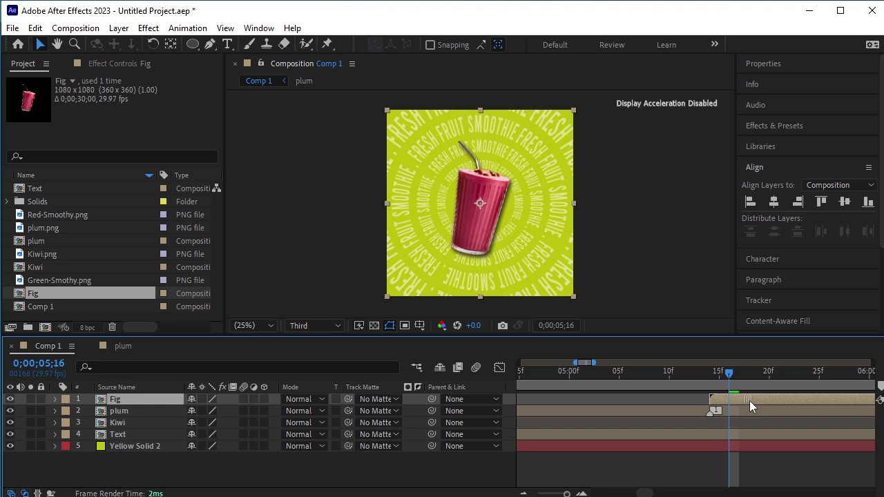
# - Trim the end of the plum layer at 0;00;05;14, where the Fig layer begins
pyautogui.click(720, 414)
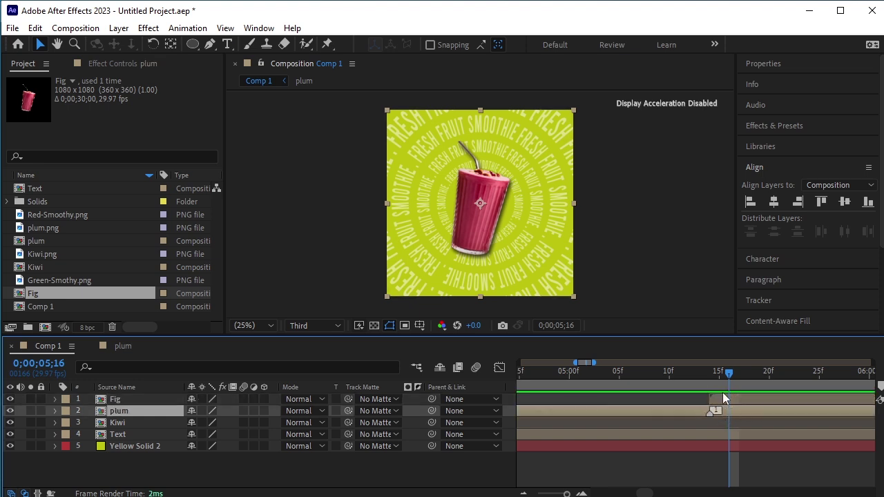
pyautogui.moveTo(726, 373); pyautogui.dragTo(706, 382)
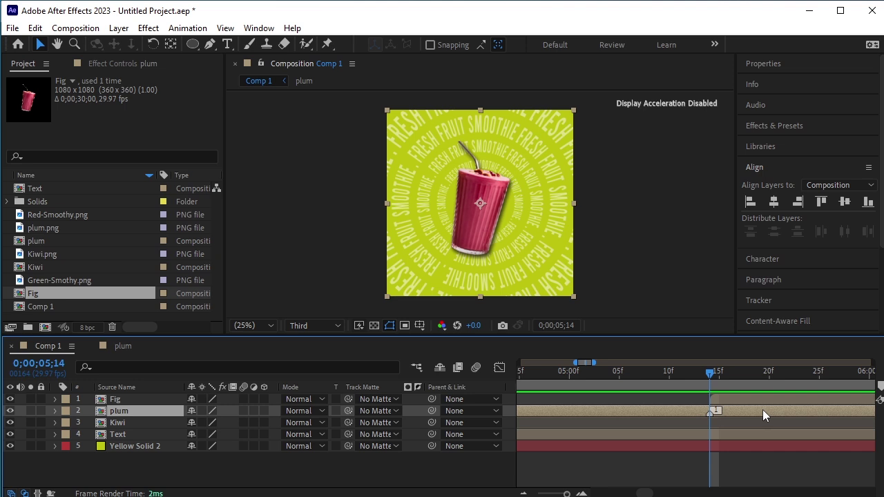
pyautogui.hotkey('alt', ']')
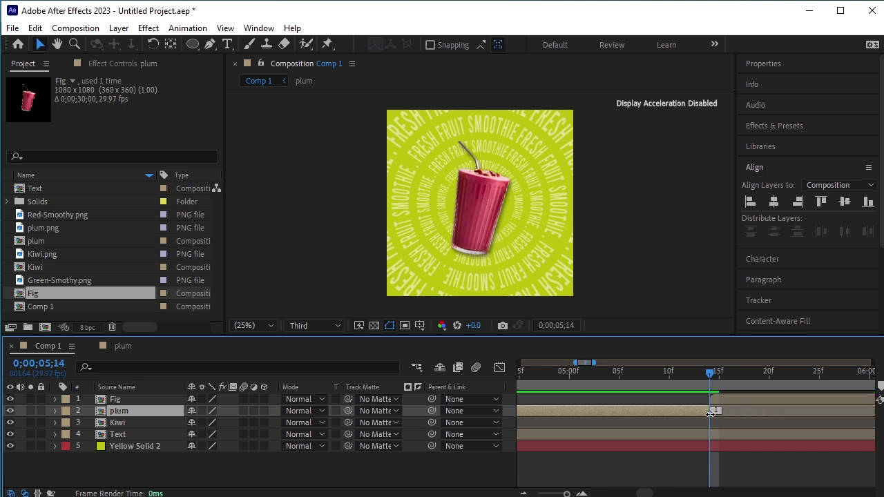
# - Open the Fig composition from its layer in Comp 1 and select the Red-Smoothy.png layer
pyautogui.click(727, 397)
pyautogui.moveTo(719, 373); pyautogui.dragTo(737, 379)
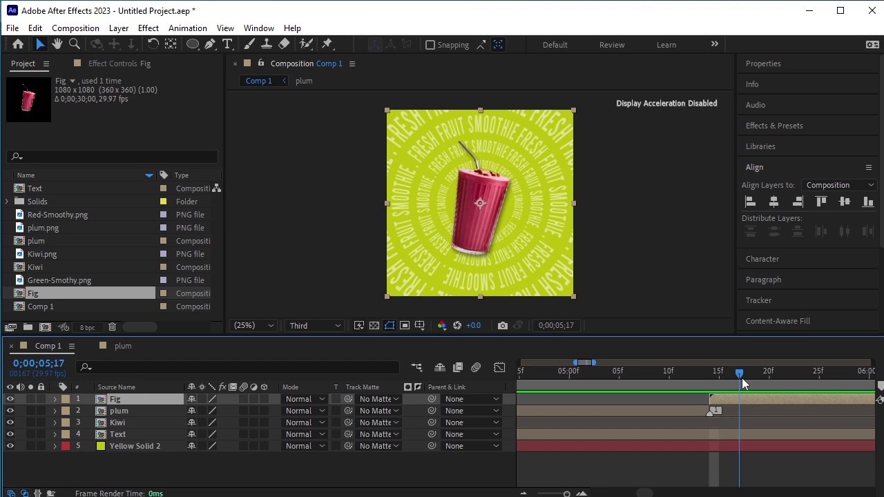
pyautogui.doubleClick(112, 400)
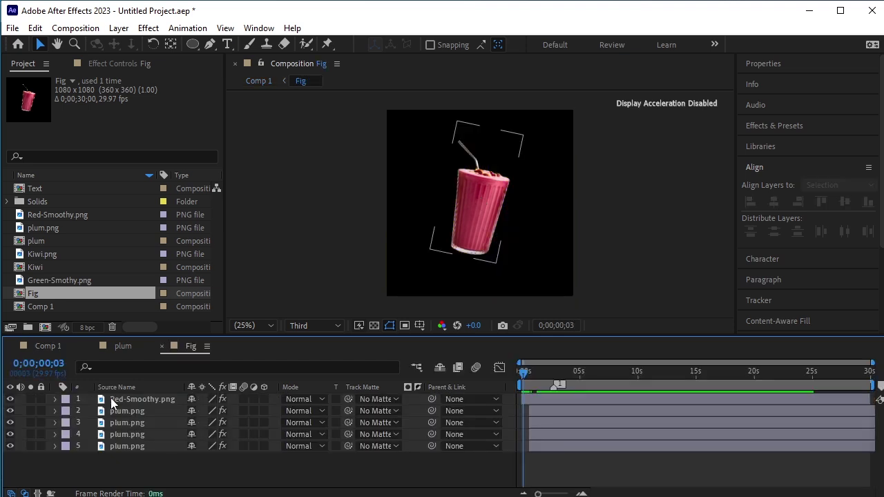
pyautogui.click(110, 399)
# - Import fig.png and Brown-smoothy.png from the sMOOTHIES folder into the project
pyautogui.click(102, 317)
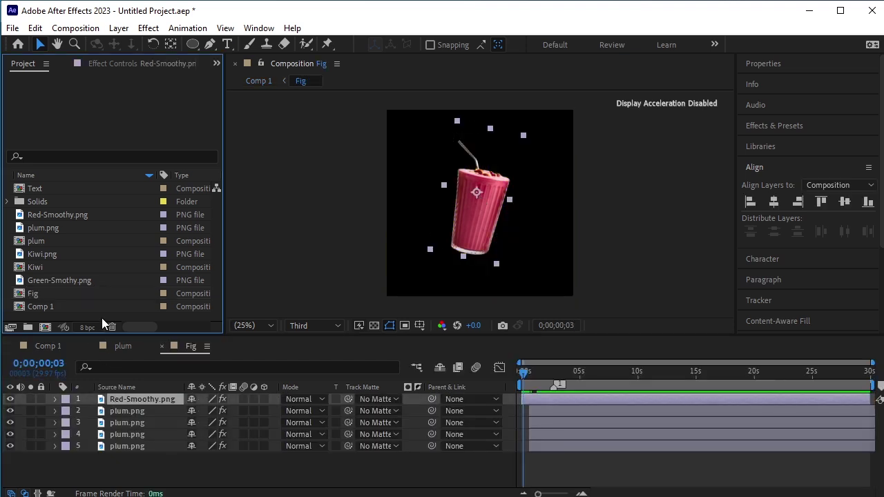
pyautogui.rightClick(101, 318)
pyautogui.moveTo(156, 389)
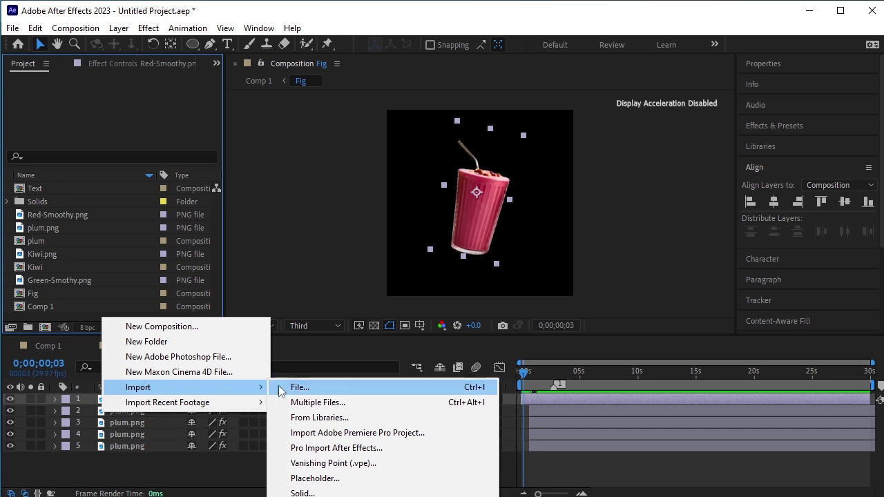
pyautogui.click(299, 387)
pyautogui.click(248, 181)
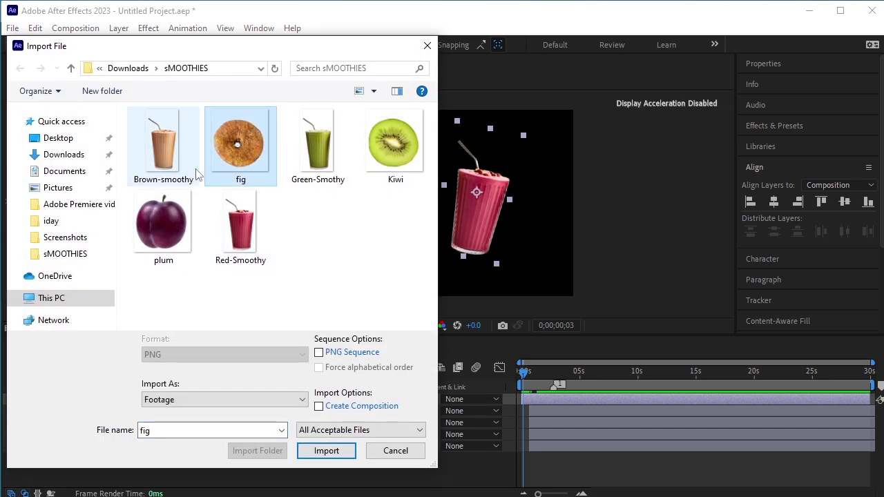
pyautogui.keyDown('ctrl'); pyautogui.click(169, 166); pyautogui.keyUp('ctrl')
pyautogui.click(334, 459)
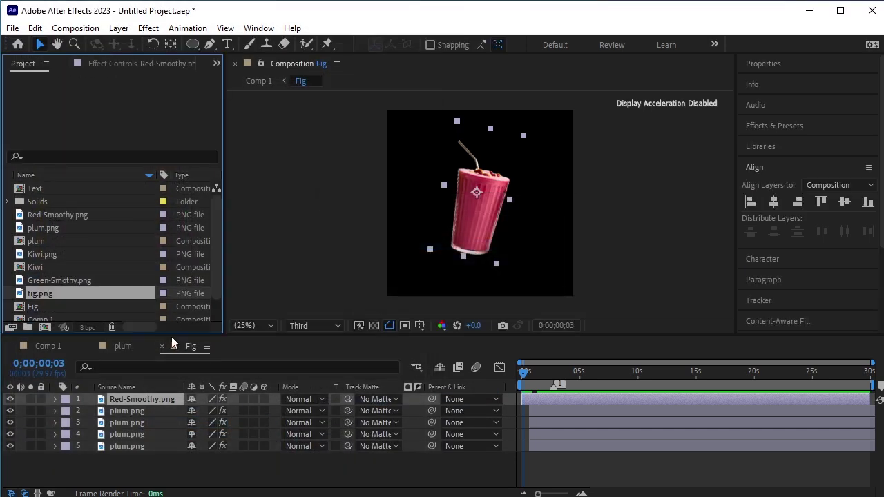
# - Replace the Red-Smoothy.png layer's source in the Fig composition with Brown-smoothy.png
pyautogui.scroll(-2, 134, 285)
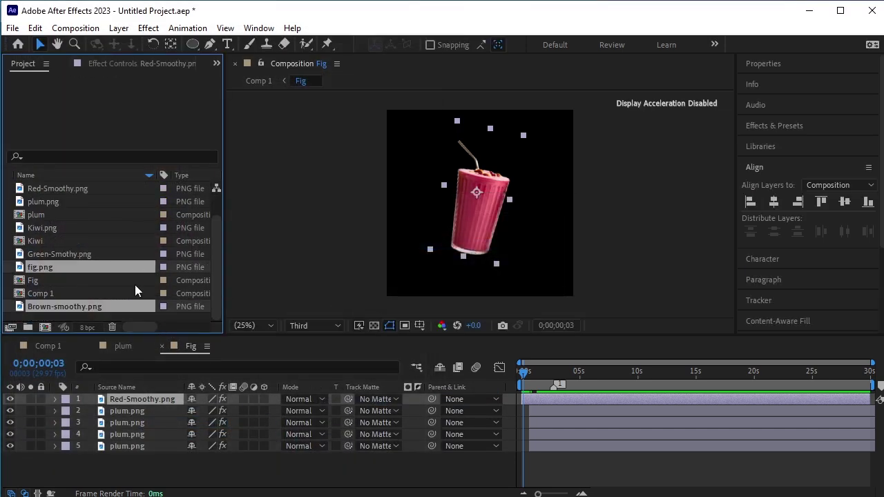
pyautogui.click(93, 318)
pyautogui.click(83, 307)
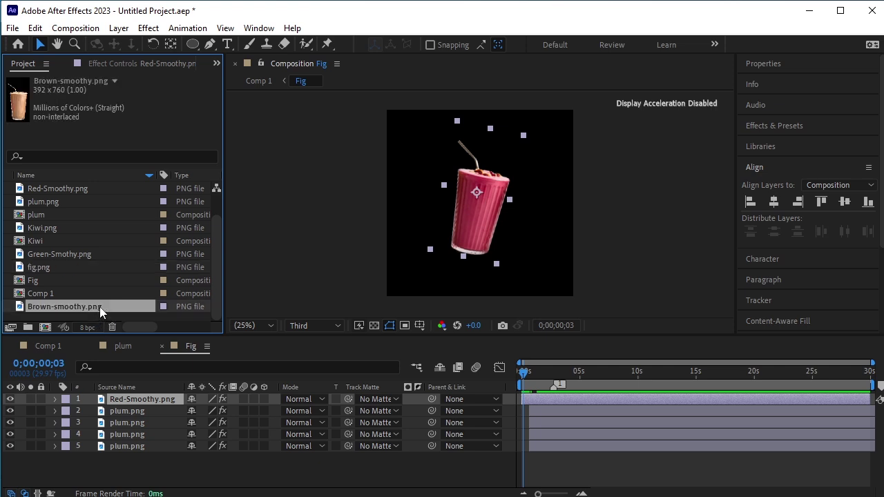
pyautogui.moveTo(100, 307); pyautogui.dragTo(145, 399)
# - Go to 0;00;01;18, replace the source of all four plum.png layers with fig.png, and return to Comp 1
pyautogui.click(143, 410)
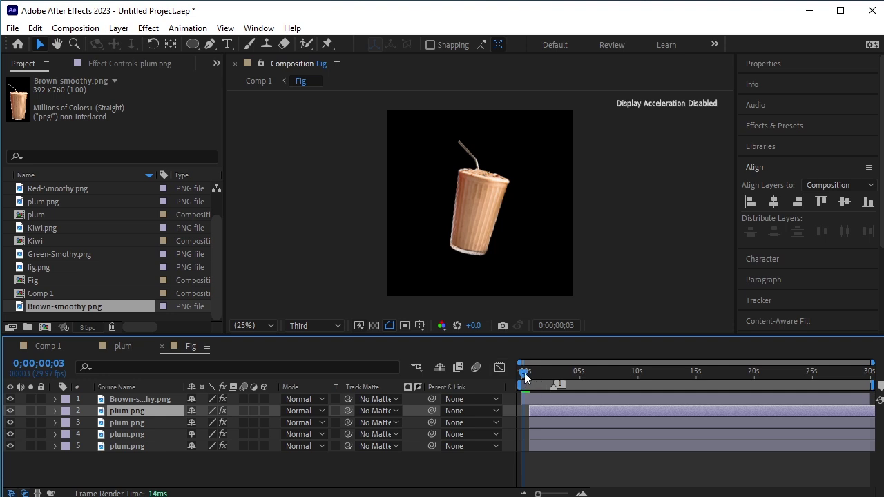
pyautogui.press('space')
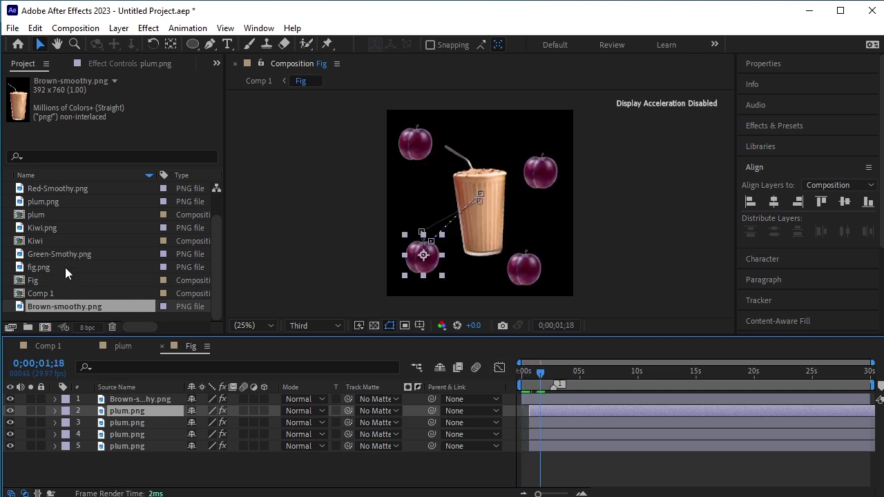
pyautogui.moveTo(65, 267); pyautogui.dragTo(136, 410)
pyautogui.click(138, 425)
pyautogui.moveTo(122, 270); pyautogui.dragTo(150, 422)
pyautogui.click(147, 442)
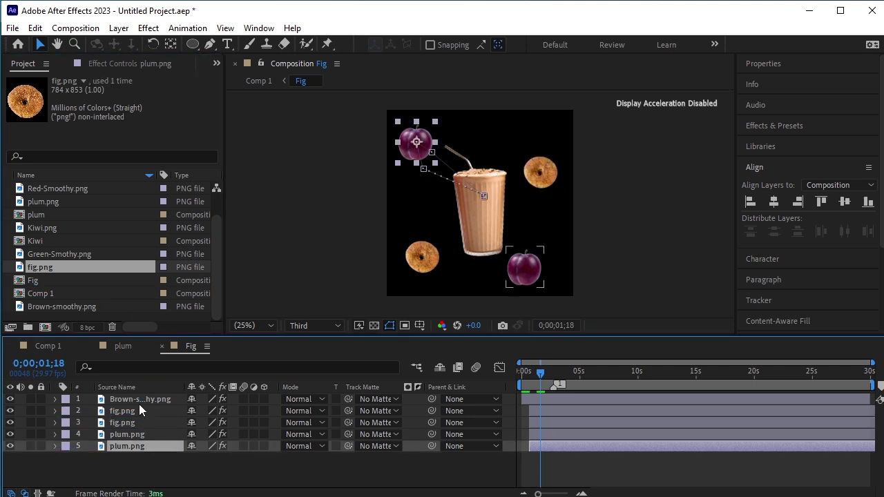
pyautogui.moveTo(122, 268); pyautogui.dragTo(149, 443)
pyautogui.click(149, 434)
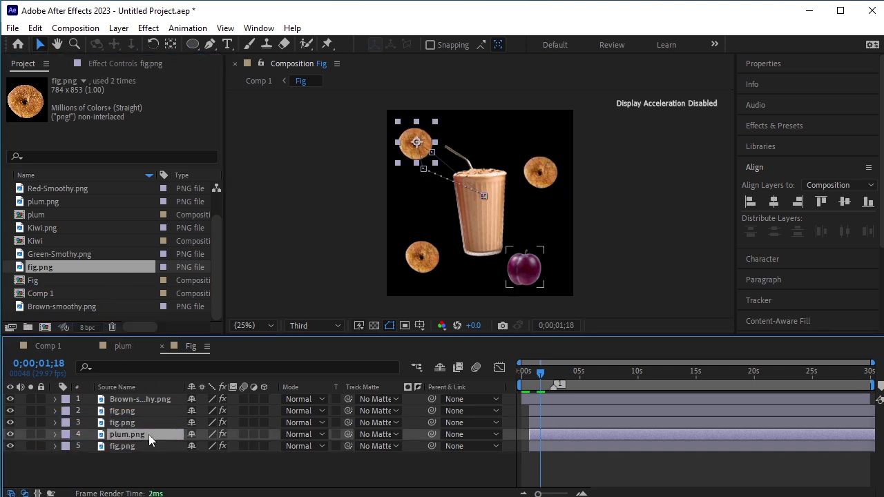
pyautogui.moveTo(130, 271); pyautogui.dragTo(154, 434)
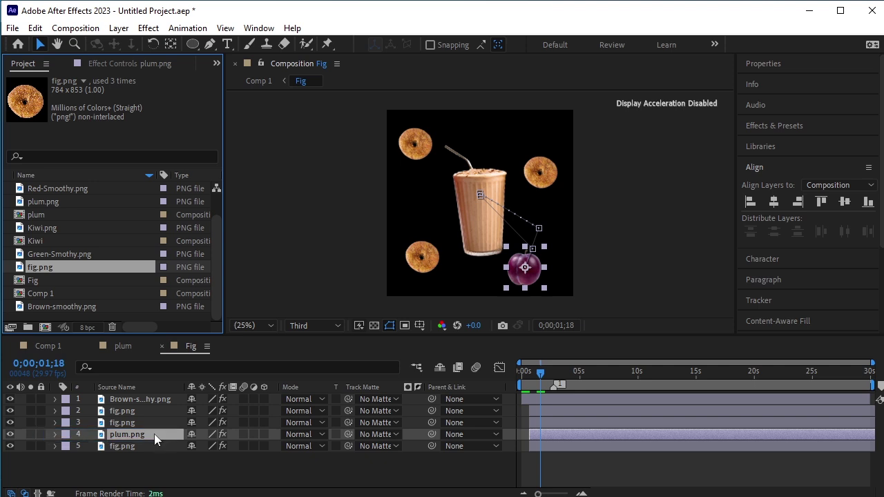
pyautogui.click(43, 345)
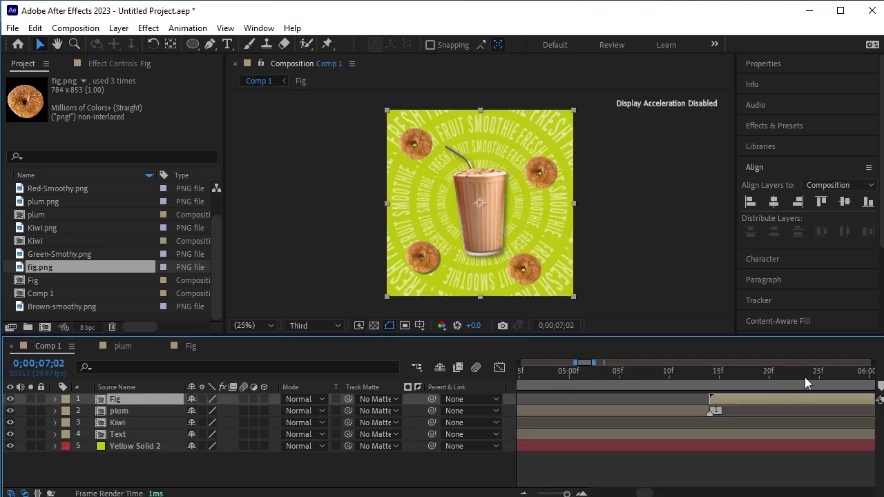
# - Play Comp 1 from the start to check the kiwi, plum and fig sequences
pyautogui.moveTo(542, 495); pyautogui.dragTo(553, 494)
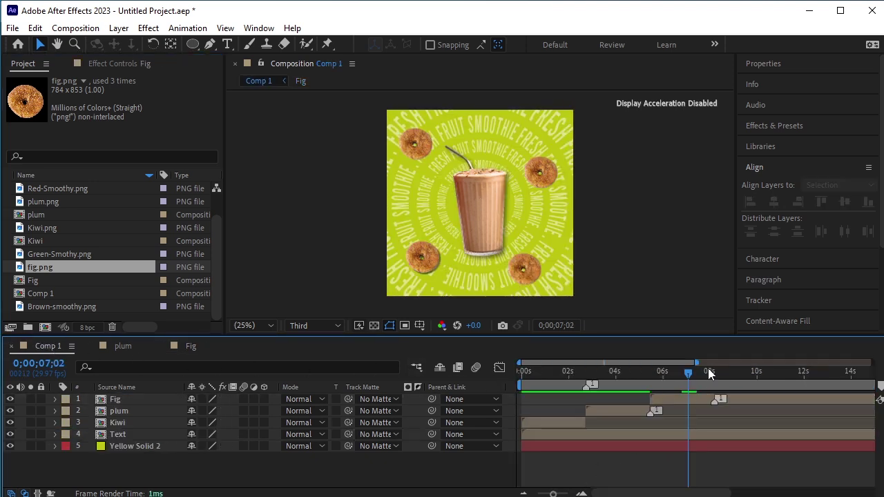
pyautogui.press('space')
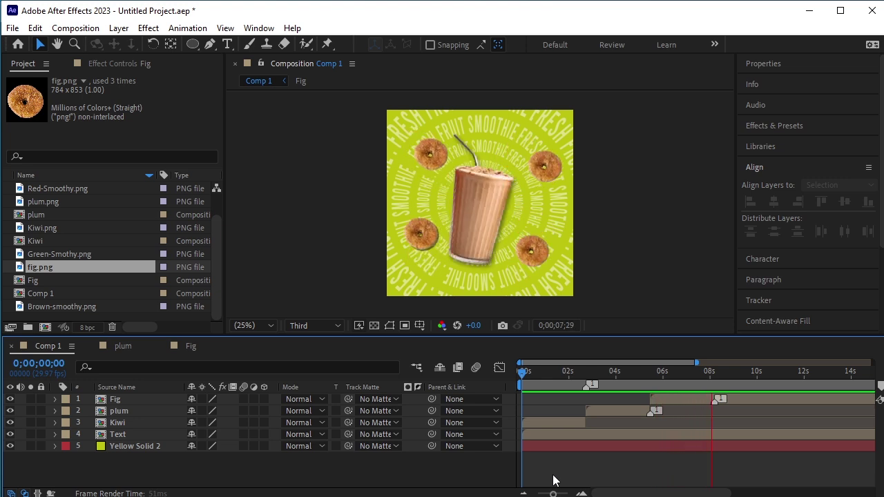
pyautogui.press('space')
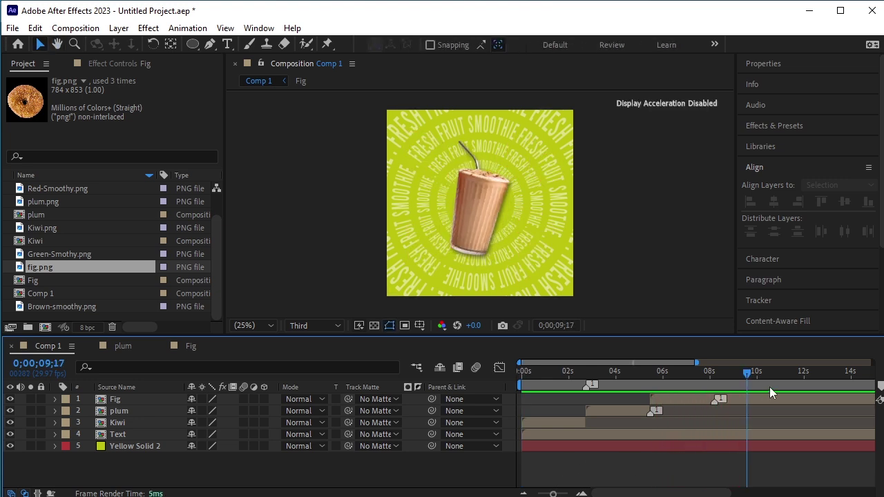
# - Shorten the work area of Comp 1 so that it ends at about 0;00;08;06, where the fig sequence finishes
pyautogui.moveTo(755, 375); pyautogui.dragTo(714, 431)
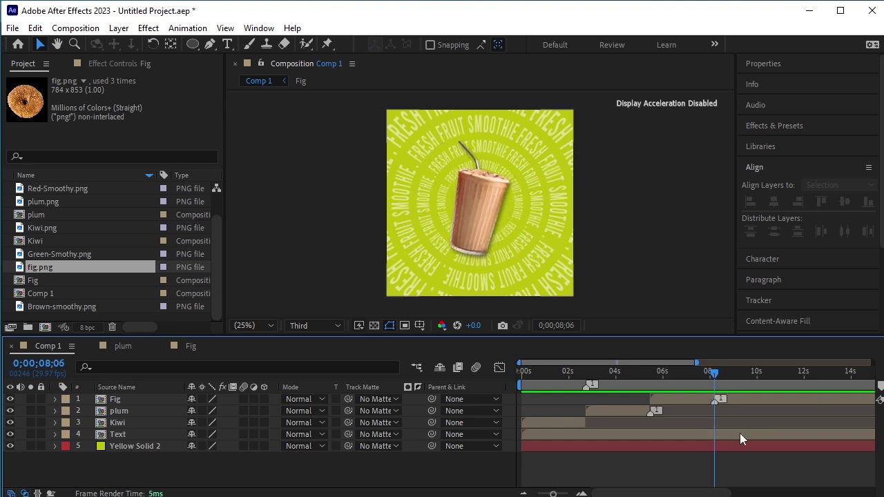
pyautogui.press('-')
pyautogui.moveTo(872, 385); pyautogui.dragTo(624, 445)
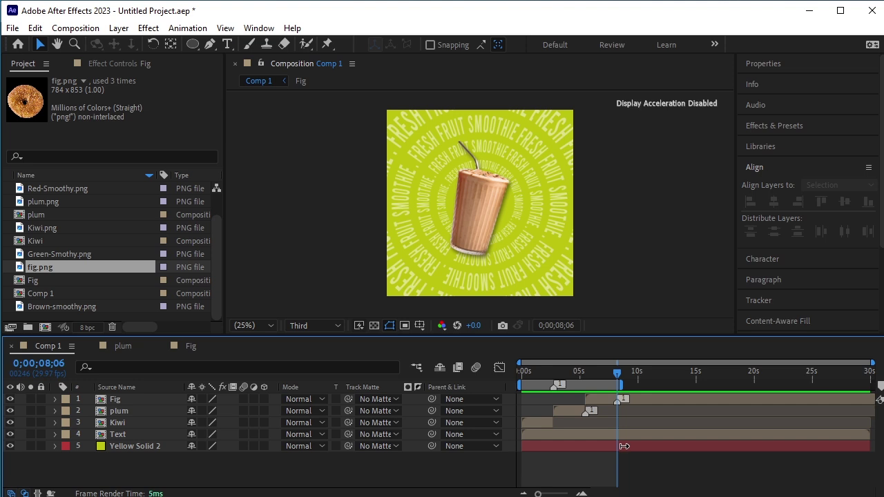
# - At 0;00;02;22, apply the Fill effect to Yellow Solid 2 and enable keyframing for its Color
pyautogui.moveTo(614, 375); pyautogui.dragTo(552, 399)
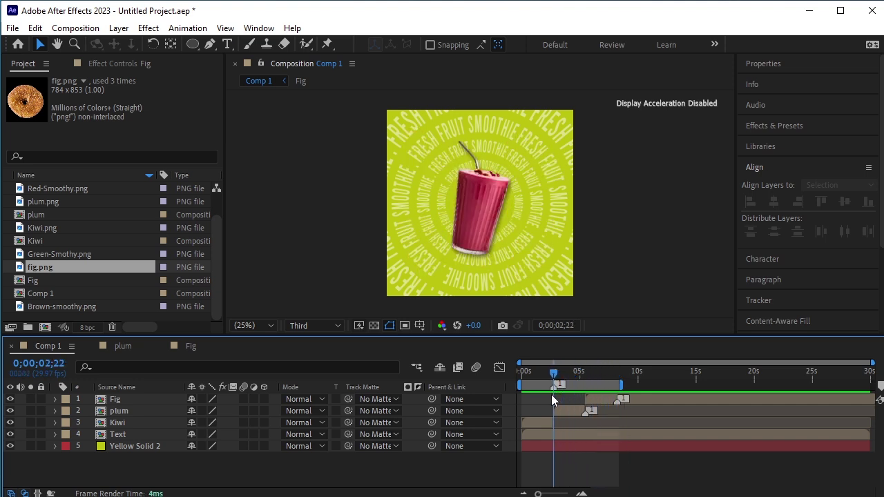
pyautogui.scroll(6, 551, 404)
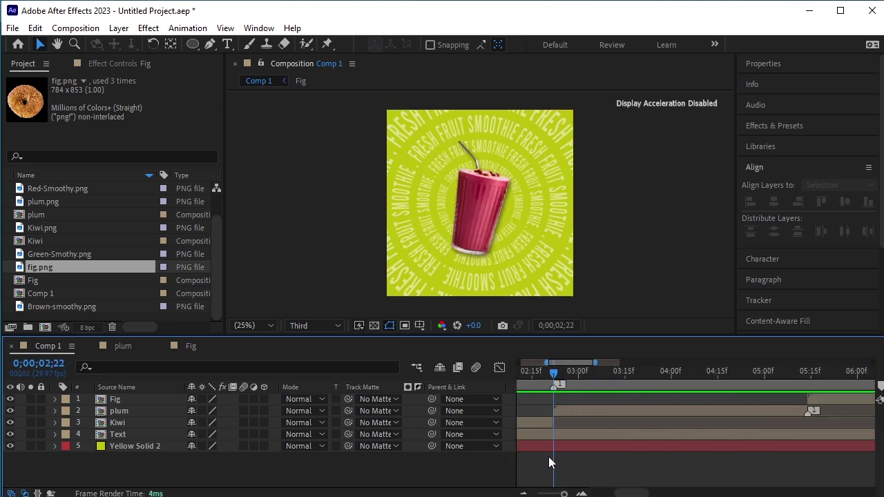
pyautogui.scroll(-2, 557, 450)
pyautogui.click(787, 126)
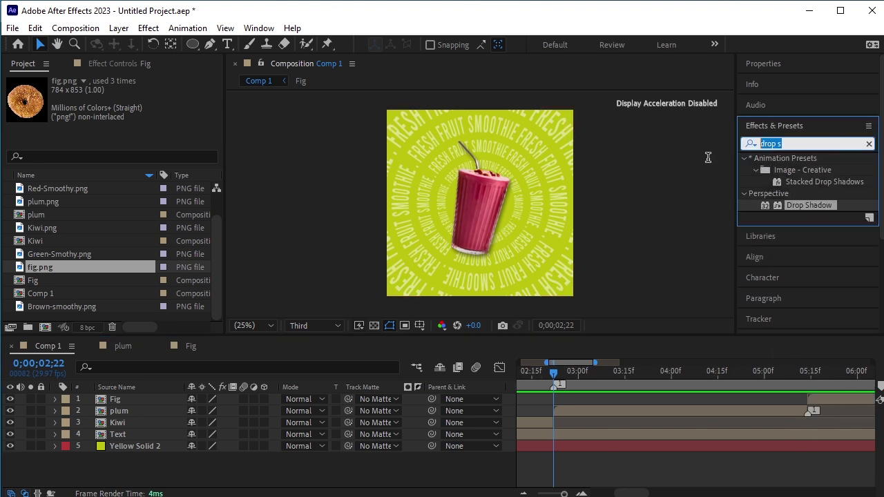
pyautogui.write('fill')
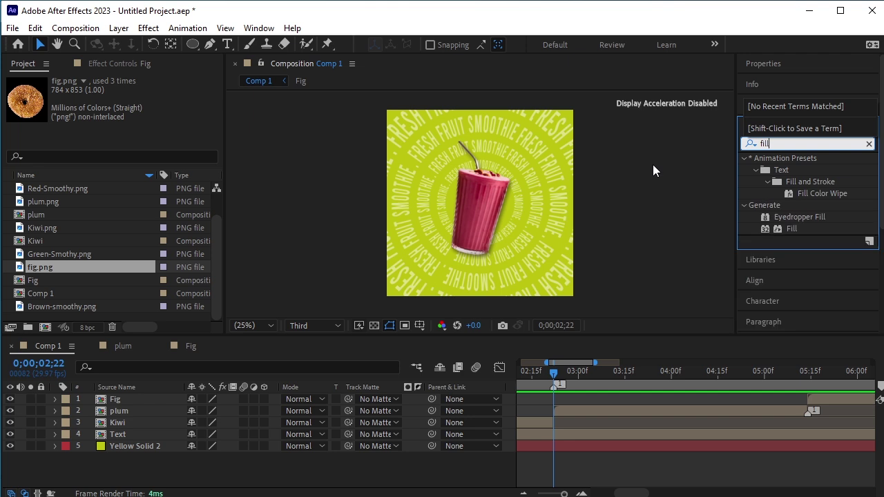
pyautogui.click(784, 226)
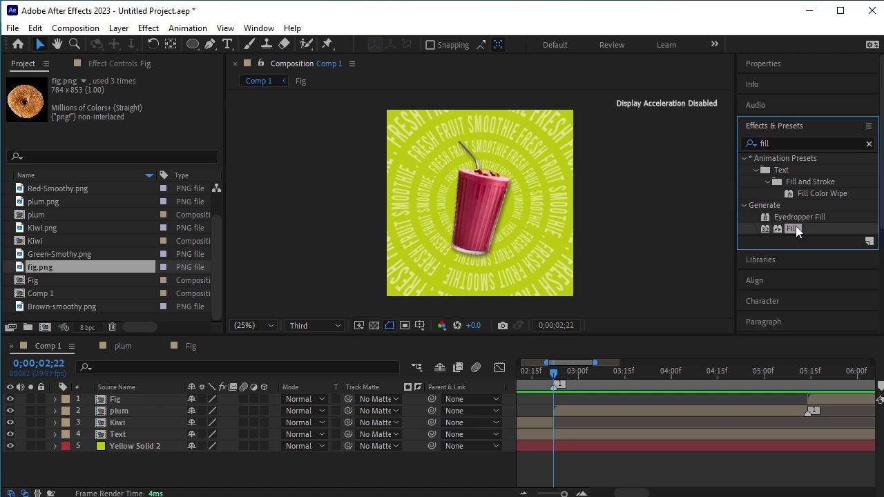
pyautogui.moveTo(796, 226); pyautogui.dragTo(147, 446)
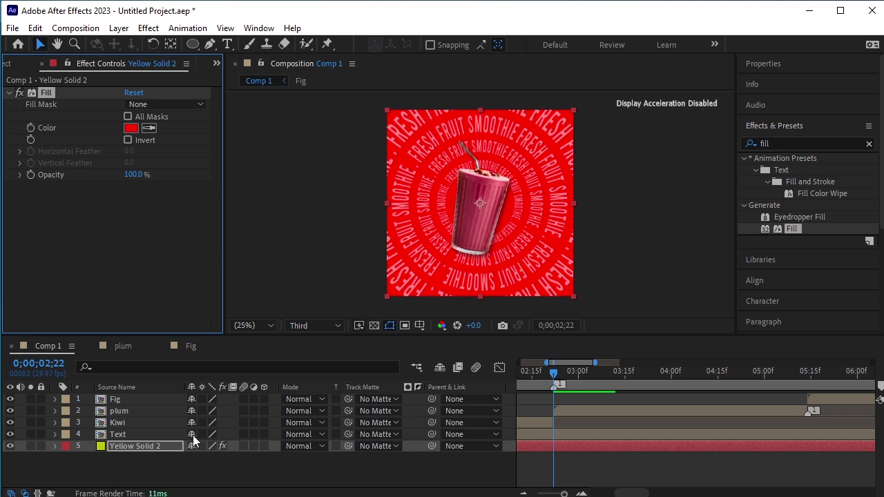
pyautogui.click(32, 127)
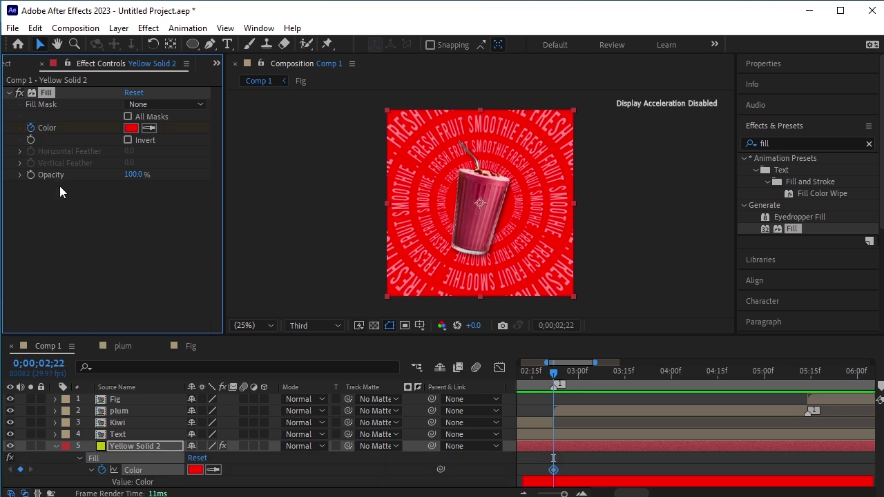
# - At 0;00;00;00, sample the green smoothie for the Fill color and brighten it to B2BA04
pyautogui.click(551, 372)
pyautogui.press('Home')
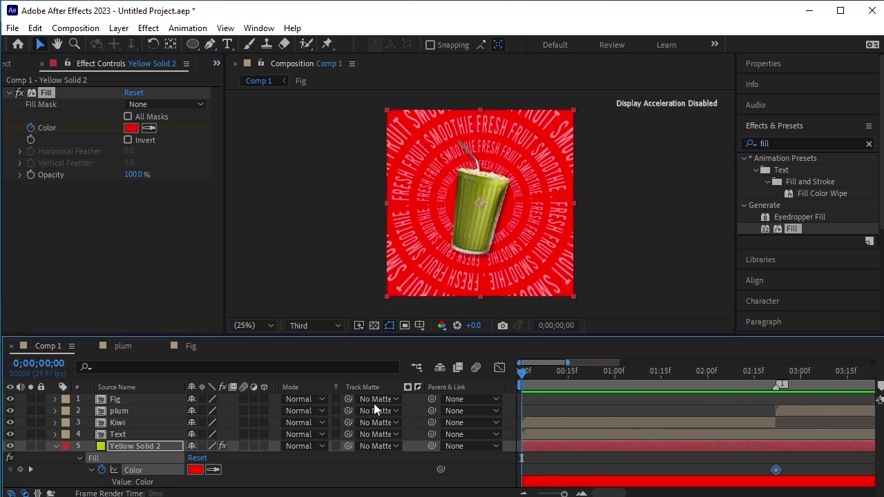
pyautogui.click(195, 469)
pyautogui.click(785, 219)
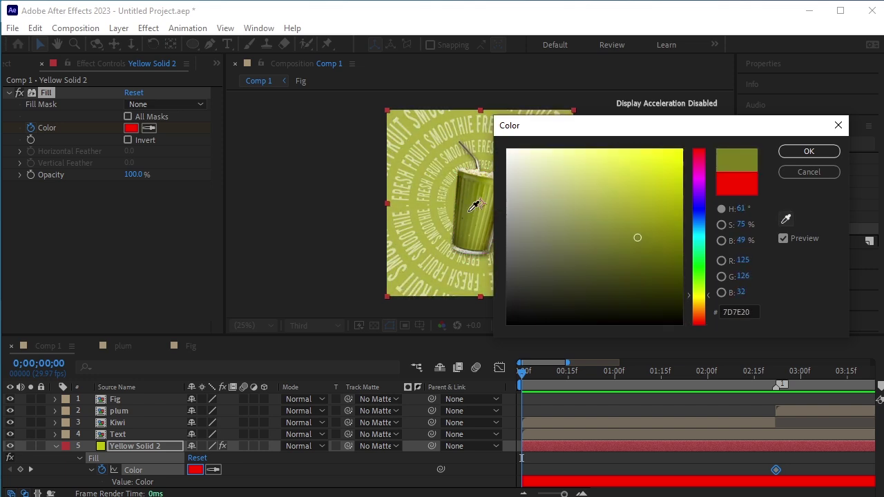
pyautogui.click(474, 203)
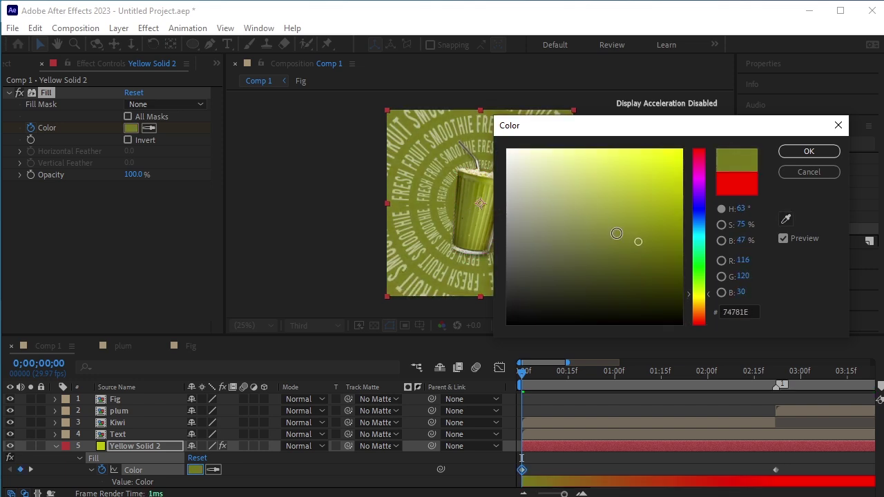
pyautogui.moveTo(645, 233); pyautogui.dragTo(682, 207)
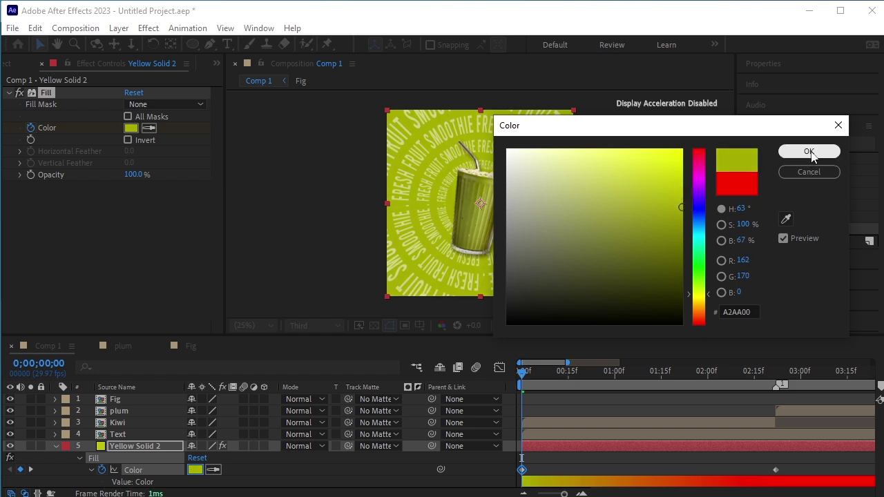
pyautogui.moveTo(677, 203); pyautogui.dragTo(679, 196)
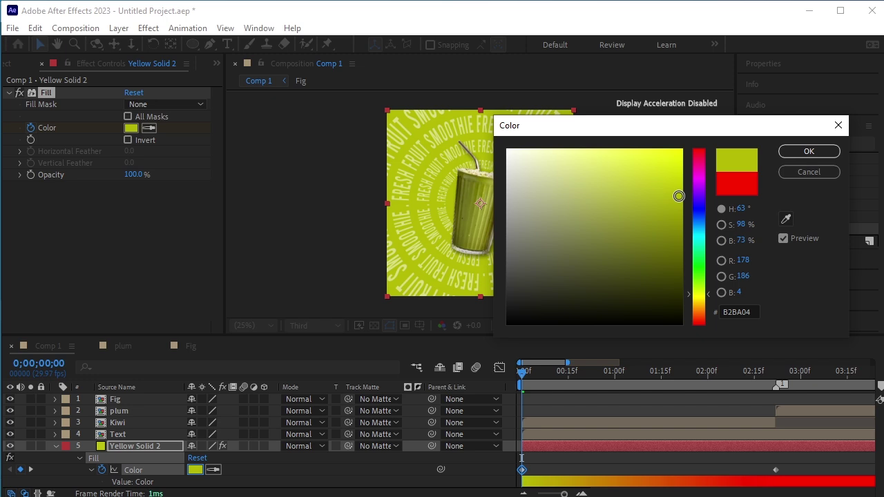
pyautogui.click(808, 150)
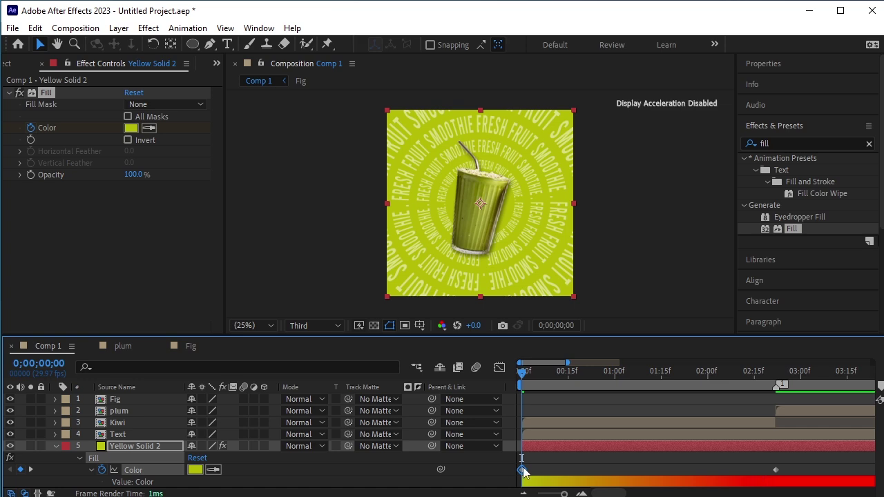
pyautogui.click(552, 475)
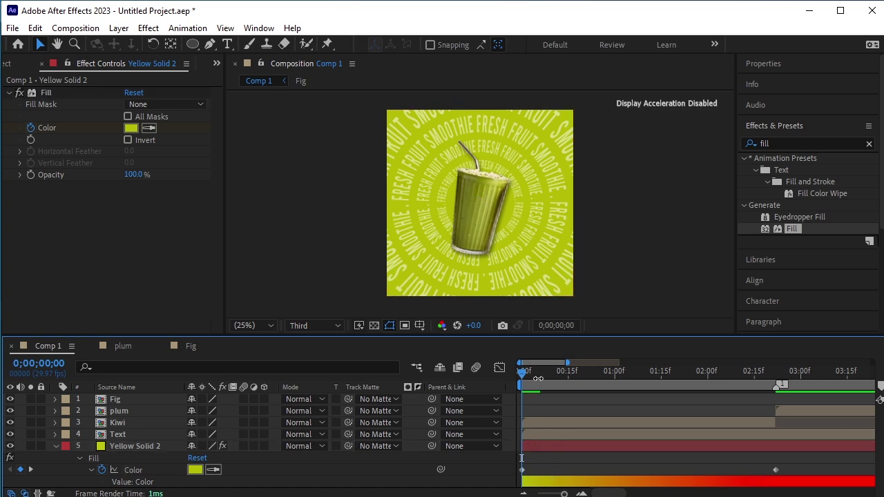
# - Copy the first green Color keyframe of Yellow Solid 2 to 0;00;02;20, just before the plum sequence starts
pyautogui.press('space')
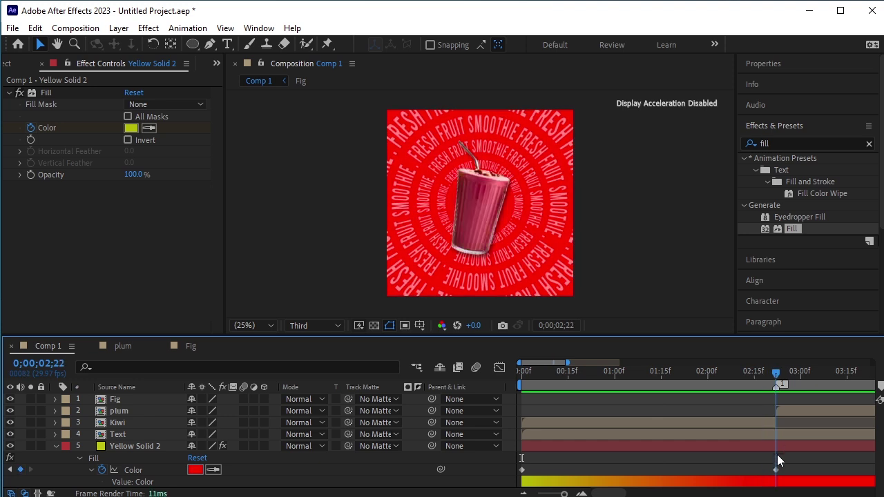
pyautogui.press('pageup')
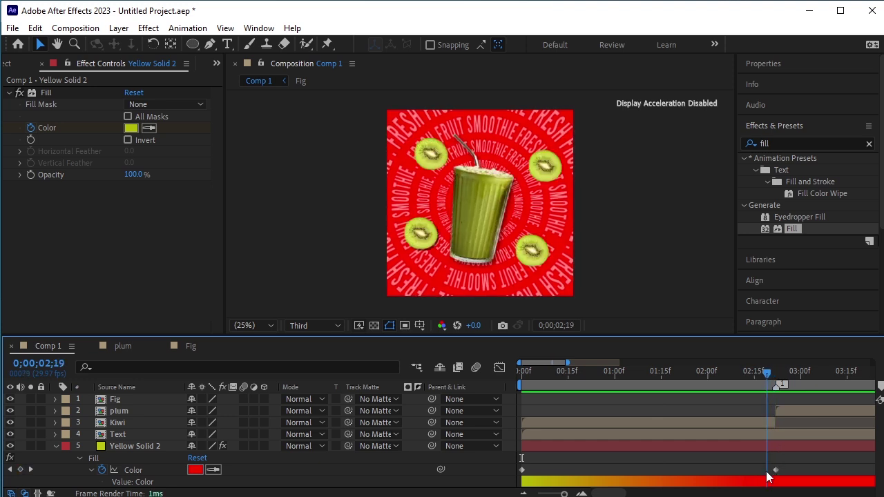
pyautogui.press('pagedown')
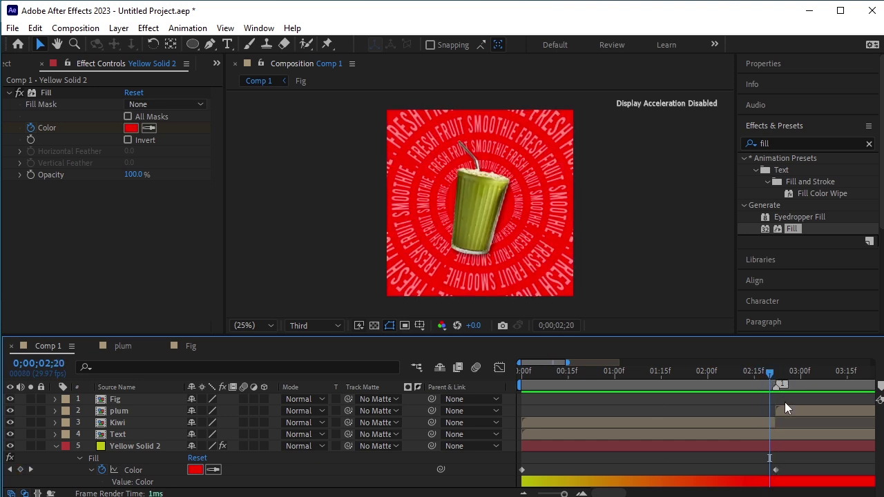
pyautogui.click(522, 471)
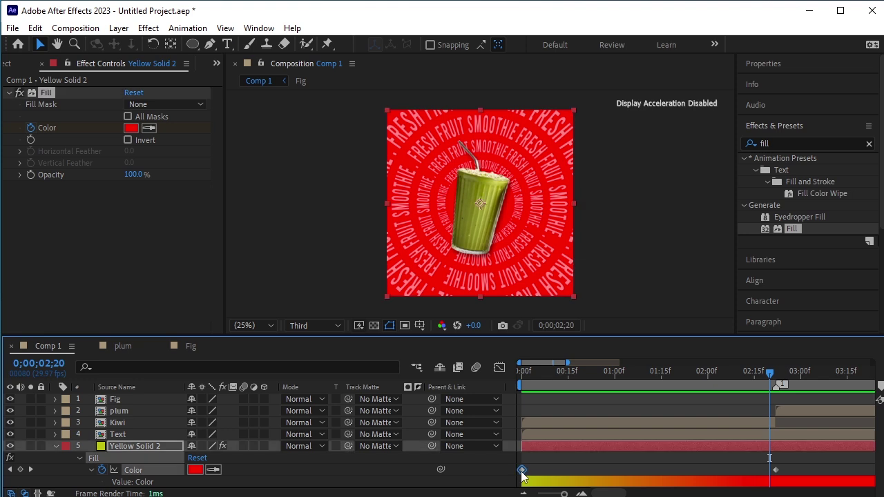
pyautogui.click(777, 445)
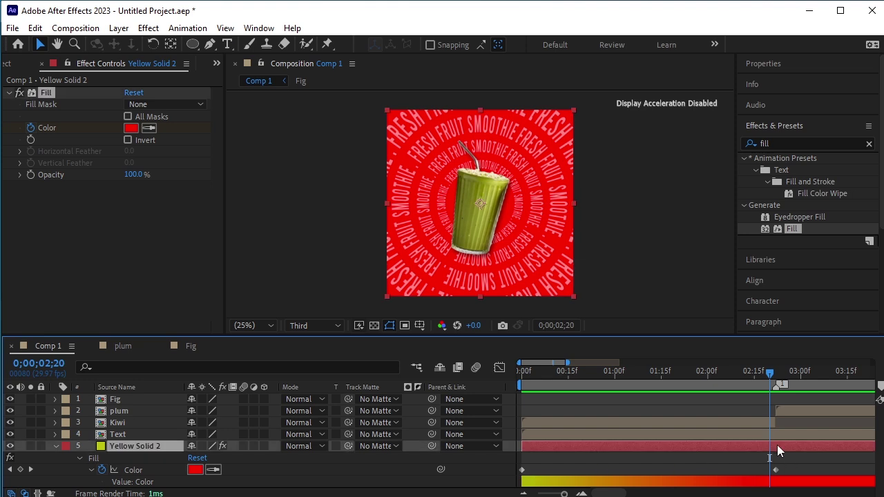
pyautogui.hotkey('ctrl', 'v')
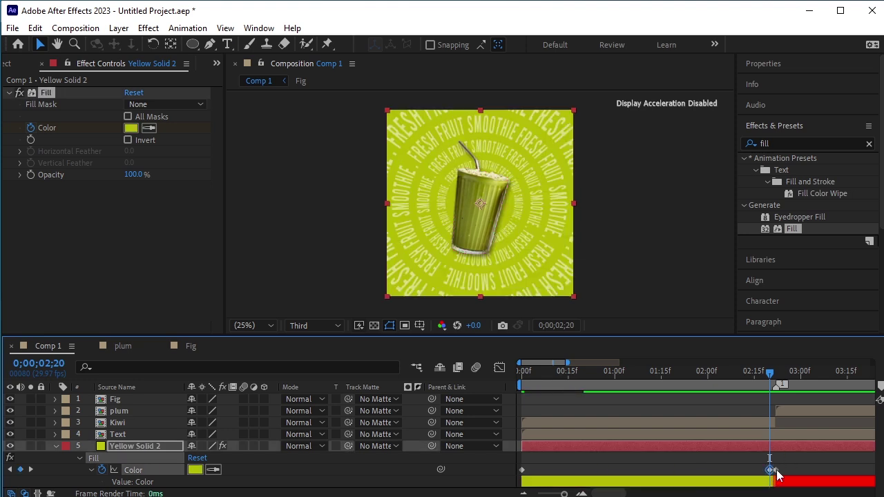
# - Set the Color keyframe at 0;00;02;22 to A3364A, starting from a color sampled on the red smoothie
pyautogui.moveTo(777, 473); pyautogui.dragTo(782, 473)
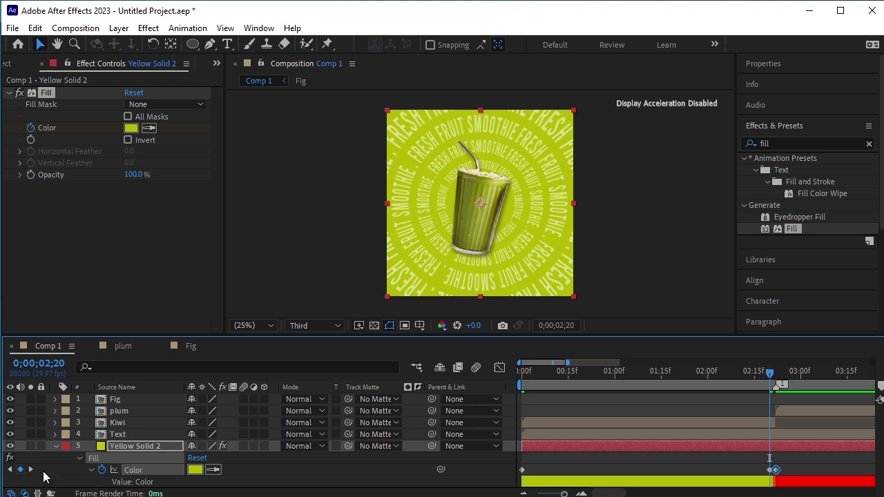
pyautogui.click(29, 471)
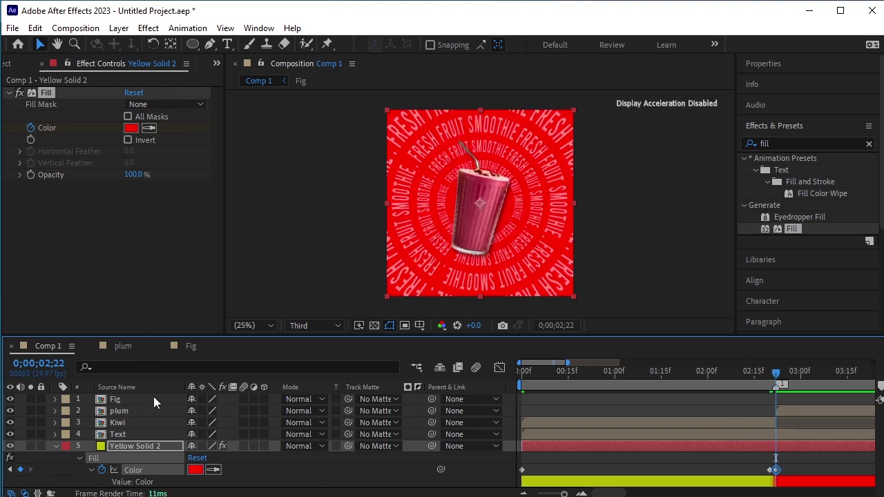
pyautogui.click(197, 470)
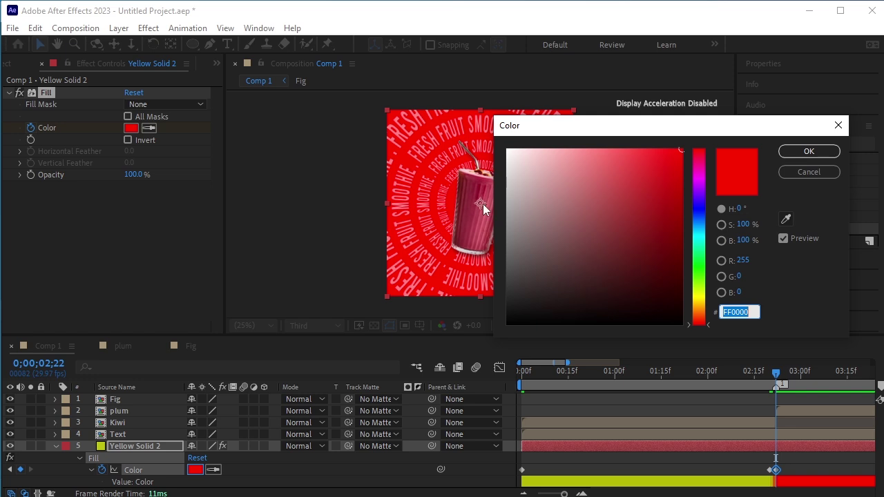
pyautogui.click(786, 219)
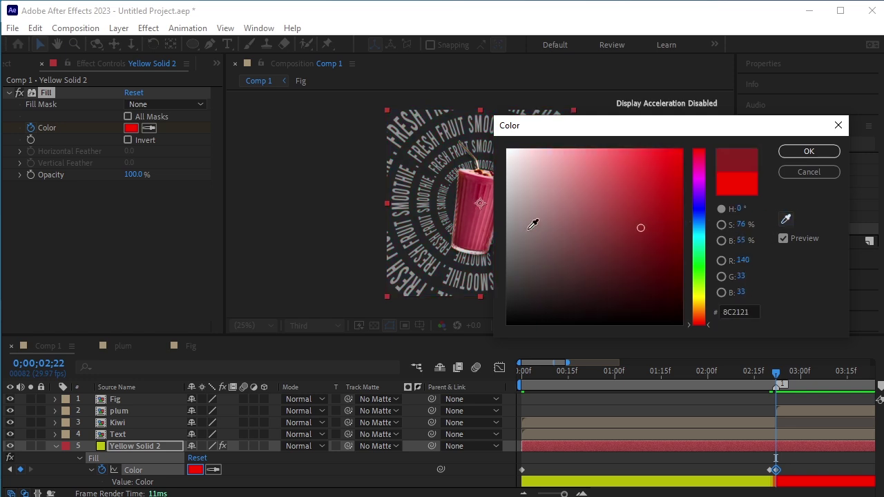
pyautogui.click(471, 215)
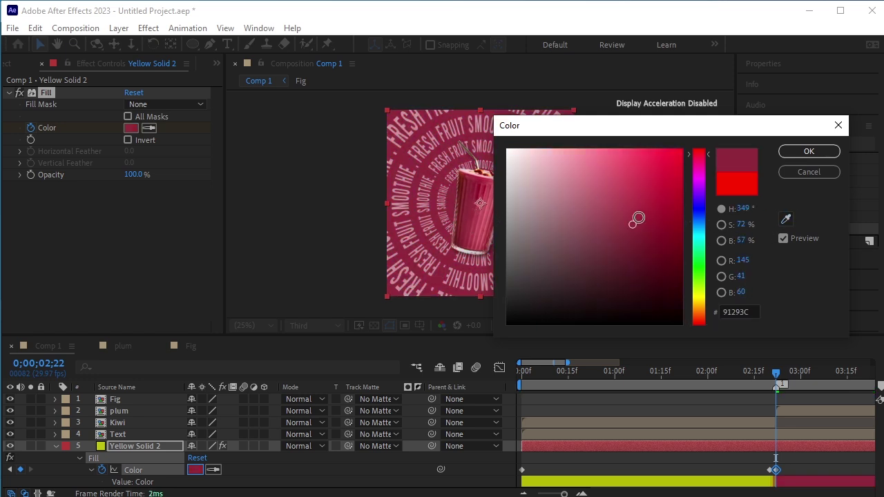
pyautogui.moveTo(638, 213)
pyautogui.mouseDown()
pyautogui.moveTo(649, 200)
pyautogui.moveTo(658, 208)
pyautogui.moveTo(621, 213)
pyautogui.mouseUp()
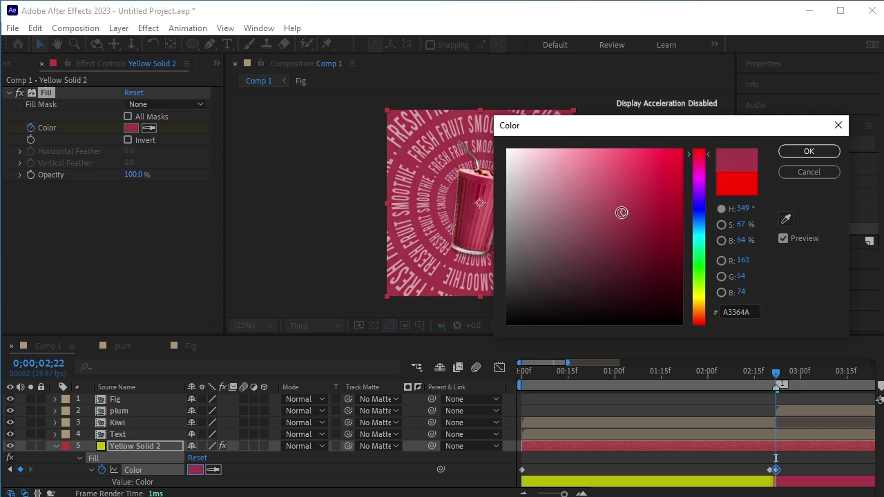
pyautogui.click(793, 154)
# - Play Comp 1 from the start to review the background color change between the kiwi and plum sequences
pyautogui.press('-')
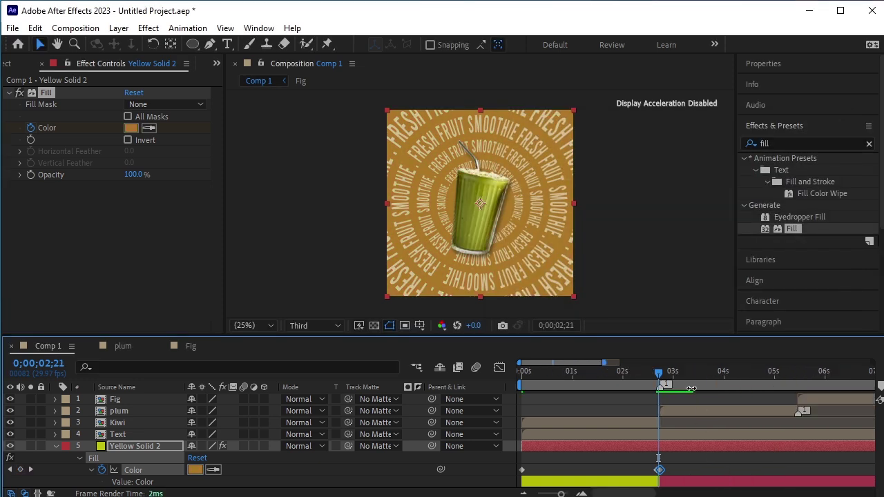
pyautogui.press('=')
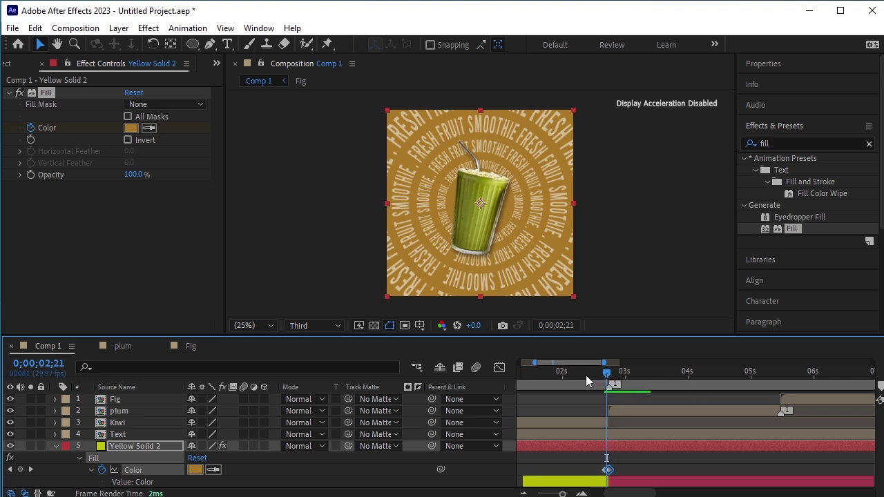
pyautogui.moveTo(586, 375); pyautogui.dragTo(494, 393)
pyautogui.press('space')
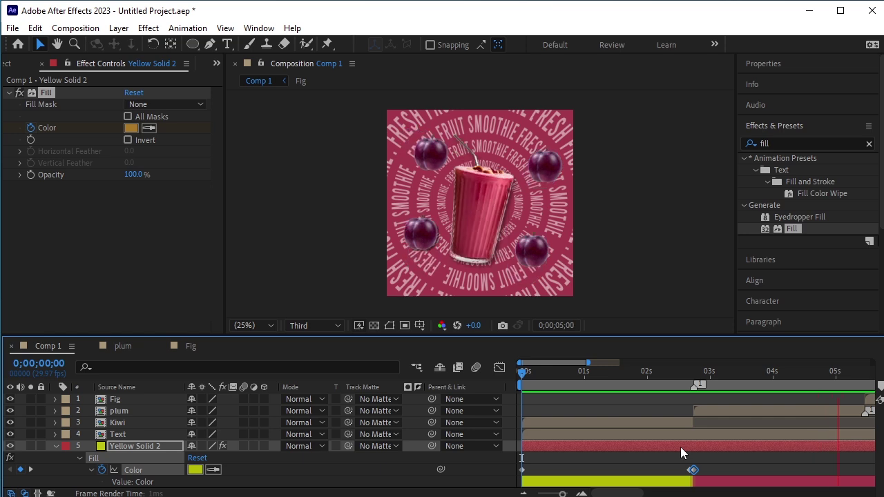
pyautogui.press('space')
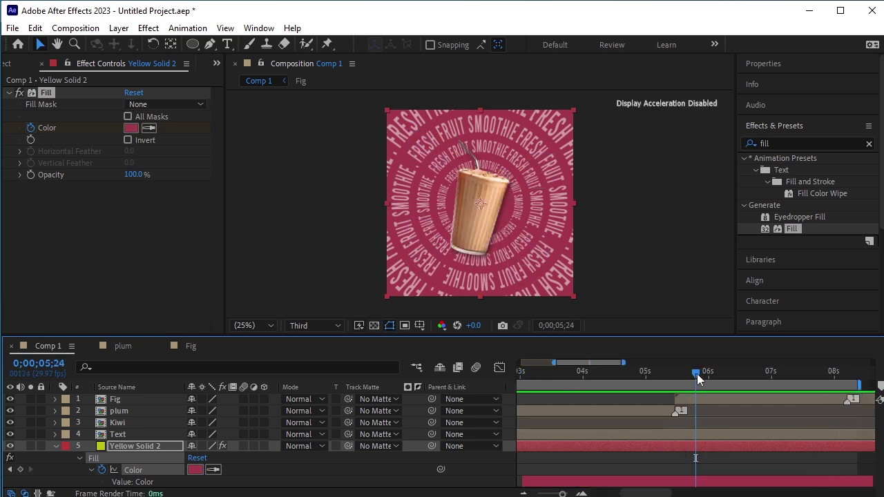
# - Add Color keyframes holding the plum red on Yellow Solid 2 at 0;00;05;14 and 0;00;05;12, where the fig sequence starts
pyautogui.moveTo(697, 374); pyautogui.dragTo(675, 417)
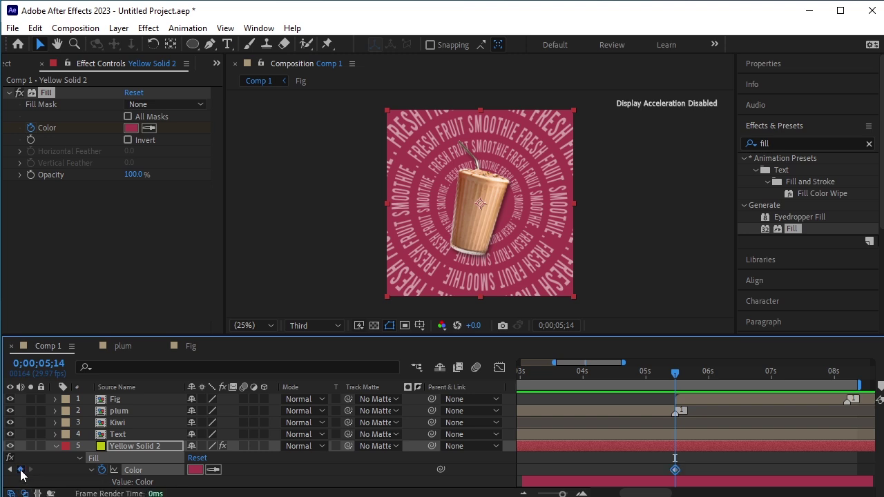
pyautogui.press('pageup')
pyautogui.press('pageup')
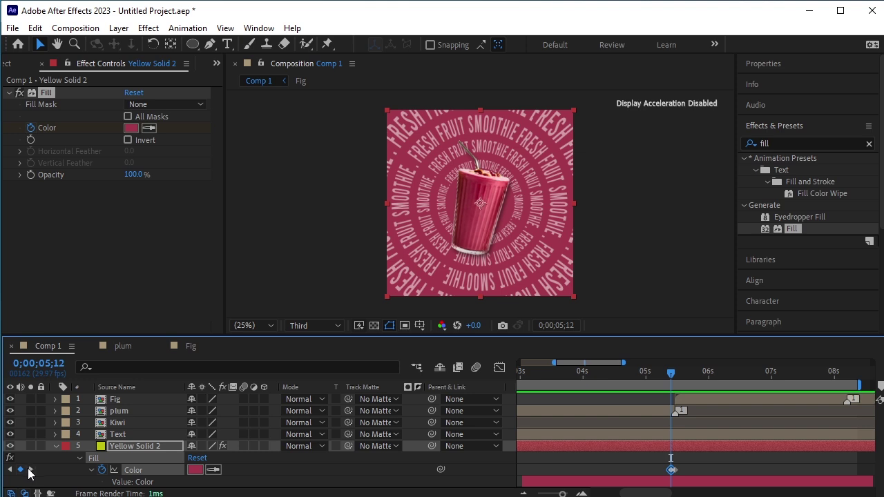
pyautogui.click(30, 471)
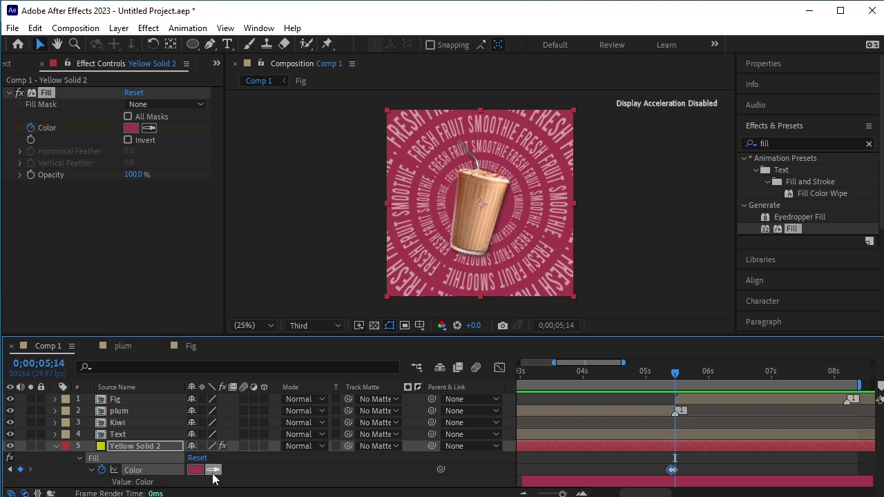
# - Set the Color keyframe at 0;00;05;14 to BE773F, starting from a color sampled on the fig smoothie
pyautogui.click(196, 469)
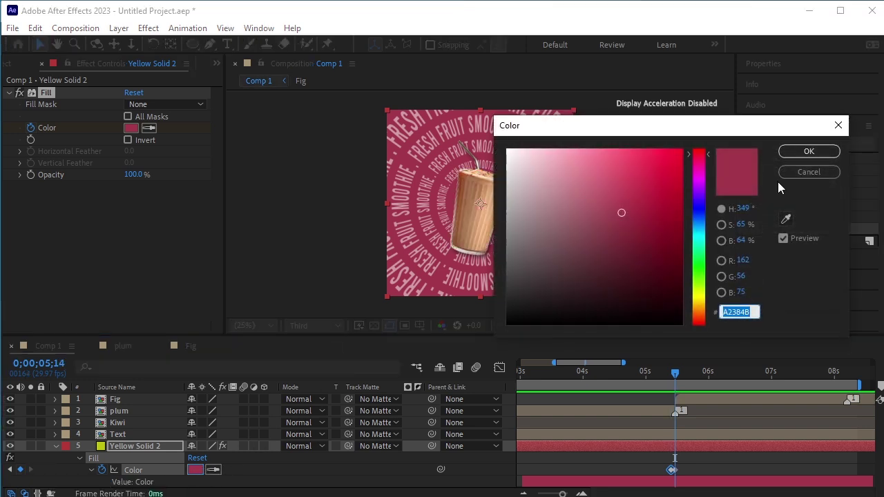
pyautogui.click(786, 219)
pyautogui.click(480, 220)
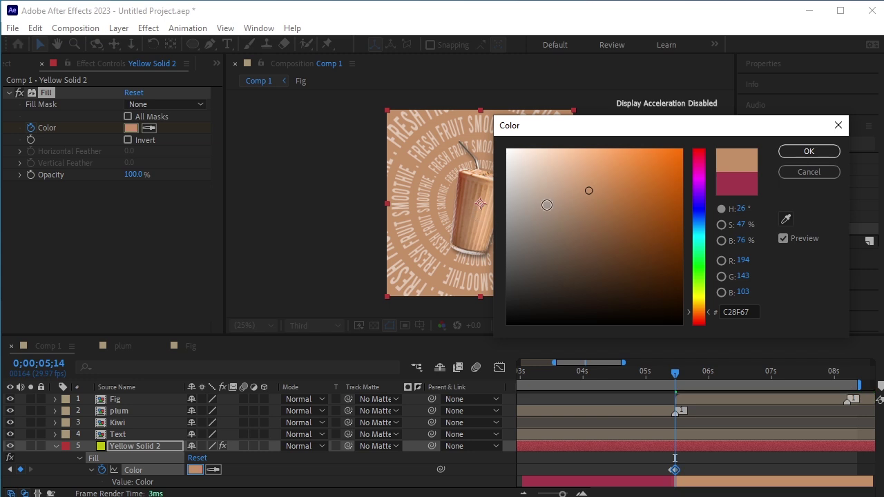
pyautogui.moveTo(589, 191); pyautogui.dragTo(624, 193)
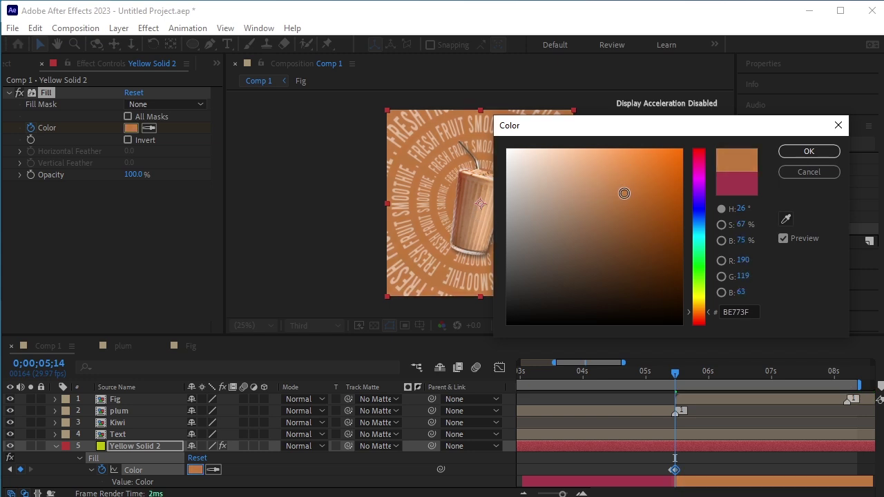
pyautogui.click(805, 152)
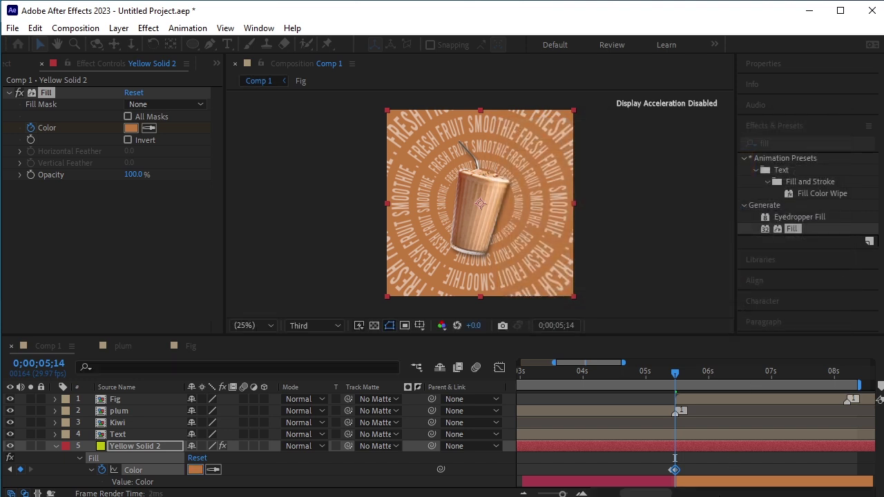
# - Play Comp 1 from the start to review the background colors across the kiwi, plum and fig sequences
pyautogui.scroll(-2, 690, 360)
pyautogui.scroll(-2, 690, 359)
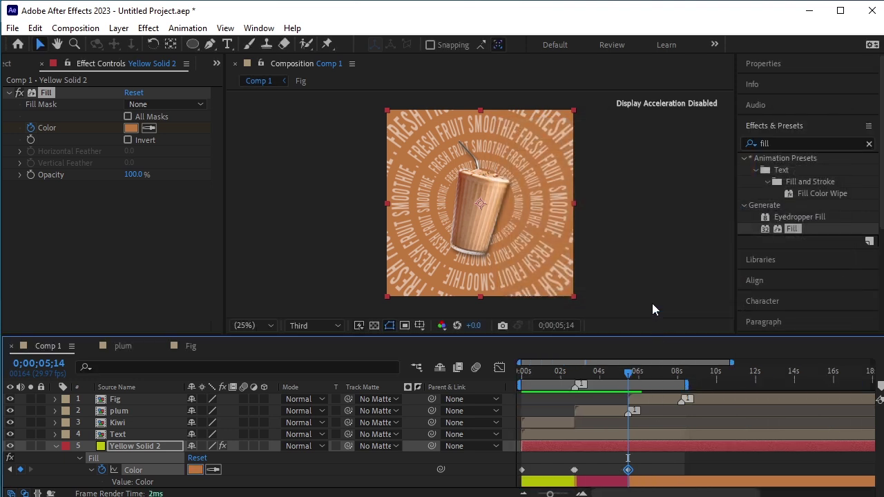
pyautogui.scroll(-2, 637, 364)
pyautogui.press('Home')
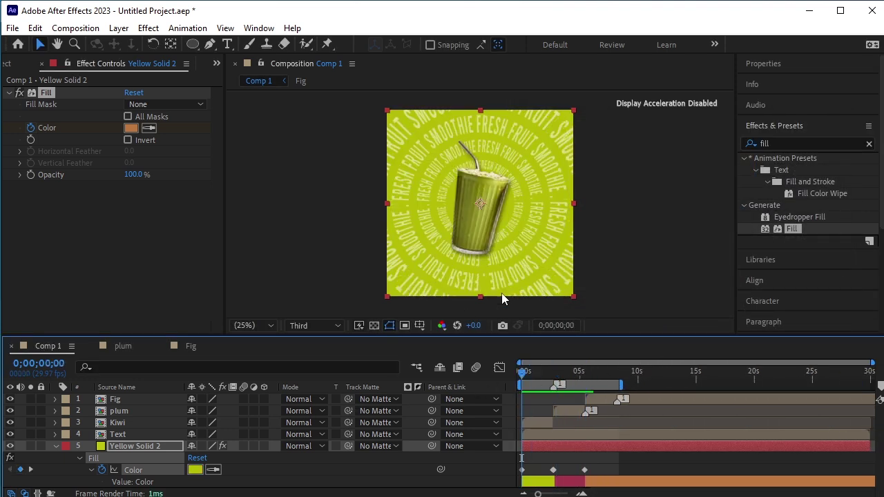
pyautogui.click(655, 265)
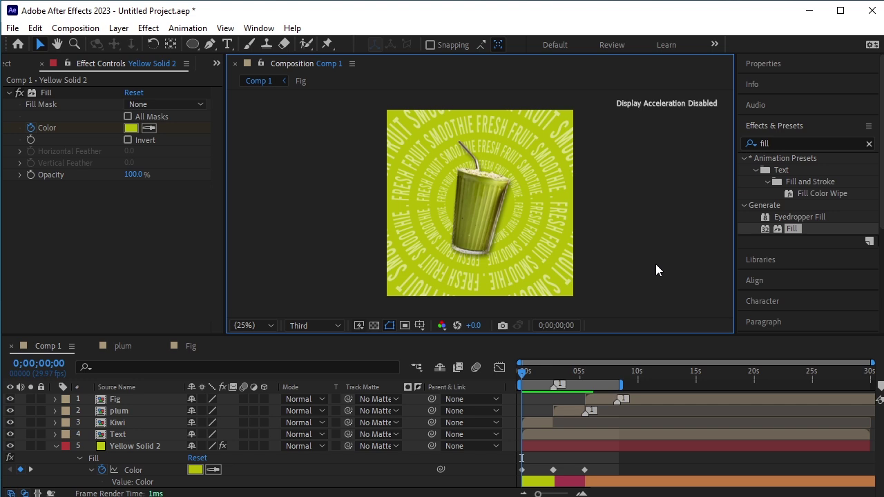
pyautogui.press('space')
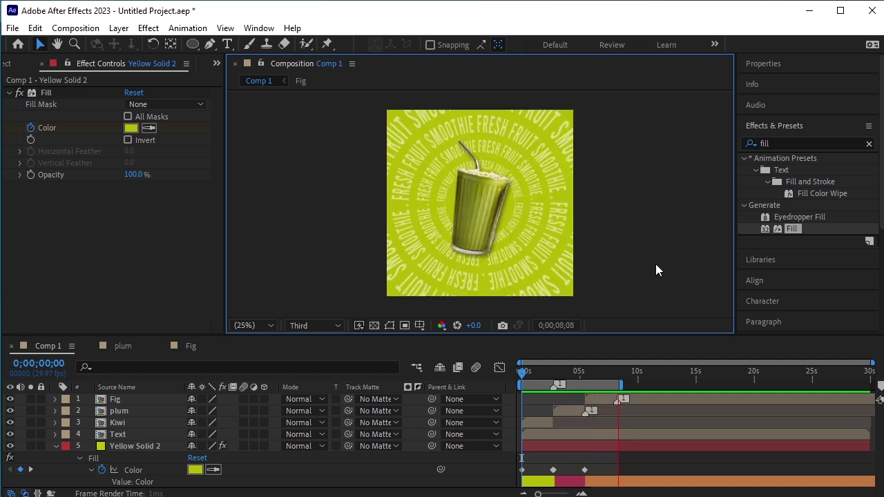
pyautogui.click(486, 466)
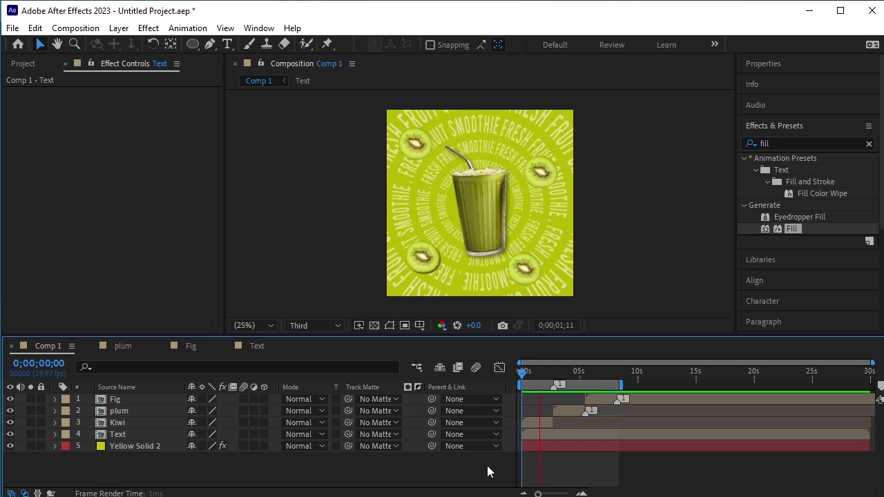
pyautogui.press('space')
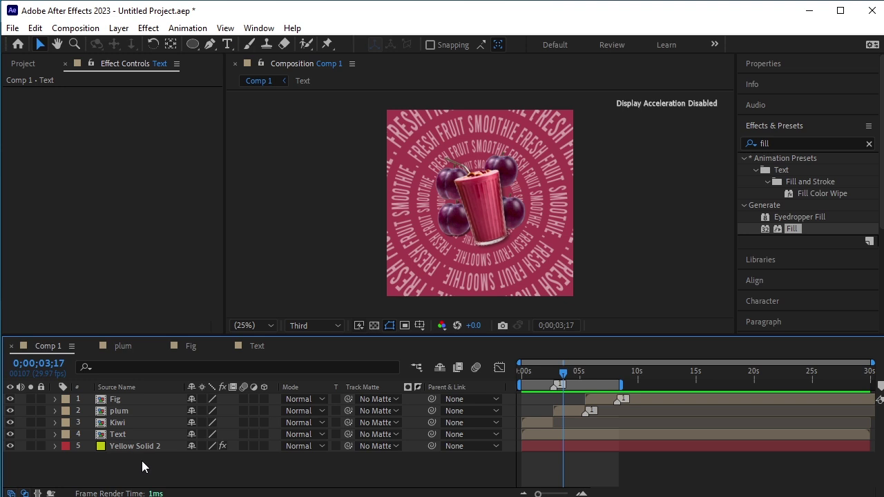
# - In the Text composition, delete the second First Margin keyframe of all four text layers, with the current time at 0;00;08;10
pyautogui.doubleClick(135, 434)
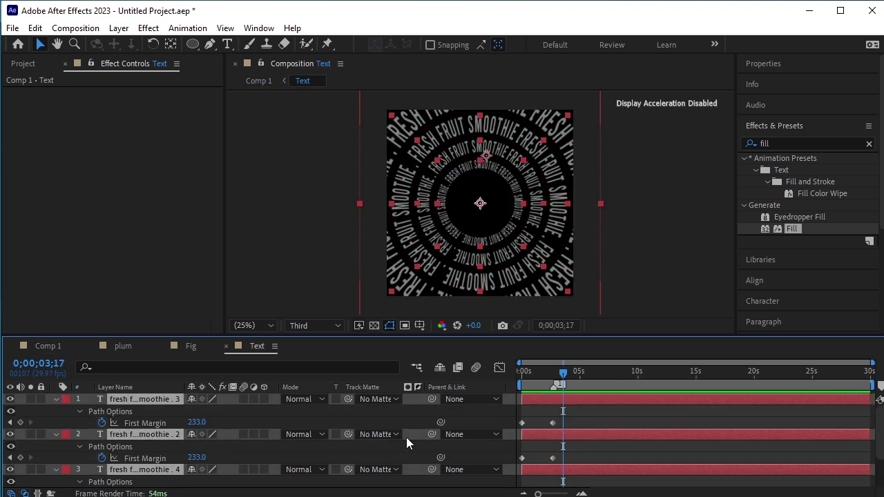
pyautogui.moveTo(567, 371); pyautogui.dragTo(622, 420)
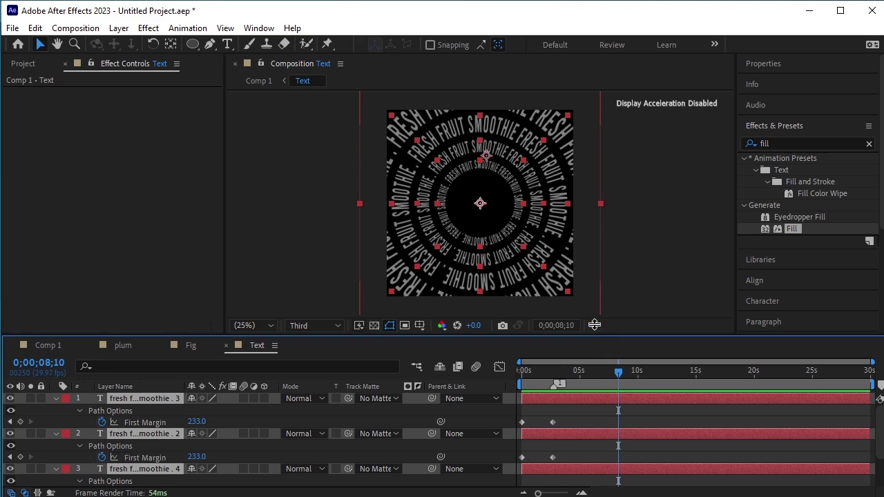
pyautogui.moveTo(592, 336); pyautogui.dragTo(590, 266)
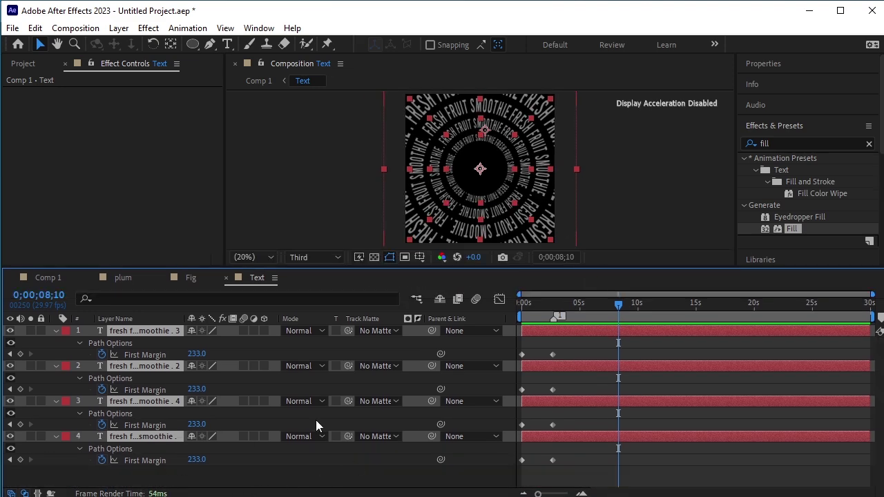
pyautogui.moveTo(560, 350); pyautogui.dragTo(550, 467)
pyautogui.press('Delete')
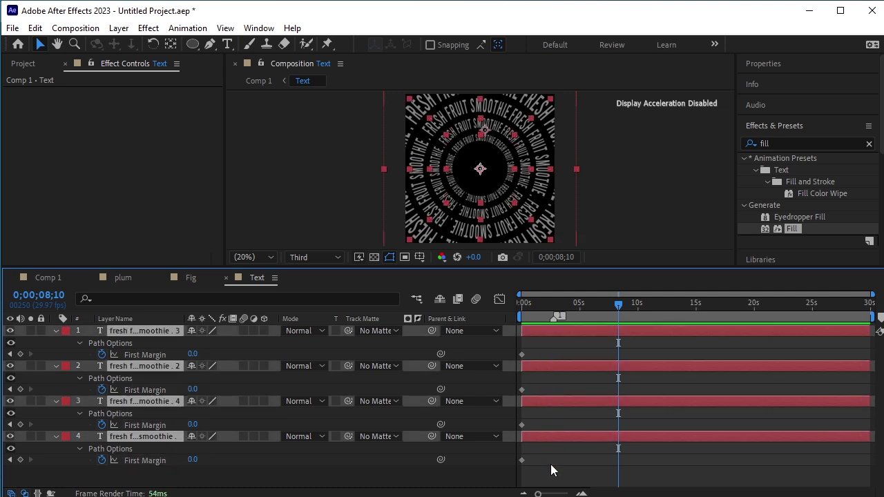
# - Keyframe a higher First Margin at 0;00;08;10 on all four text layers to spread the ring rotation over the full animation
pyautogui.click(194, 354)
pyautogui.press('Return')
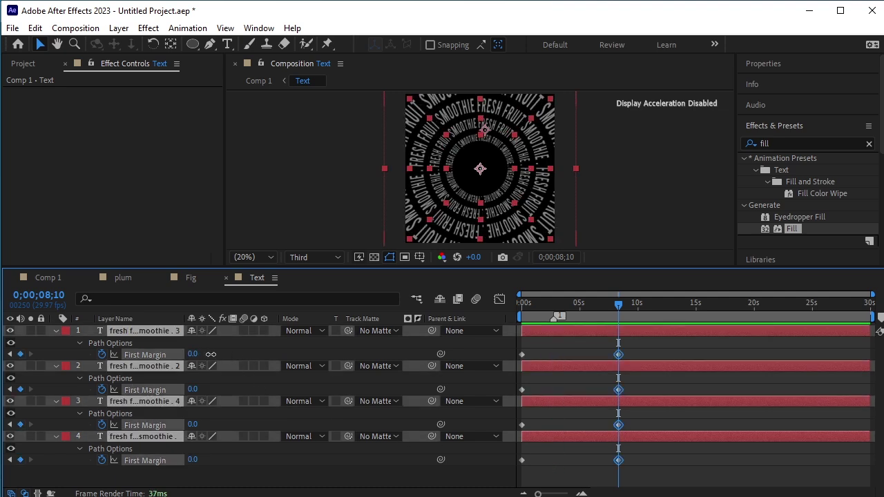
pyautogui.moveTo(211, 355); pyautogui.dragTo(493, 355)
# - Play the Text composition from the start to review the extended rotation of the text rings
pyautogui.press('Home')
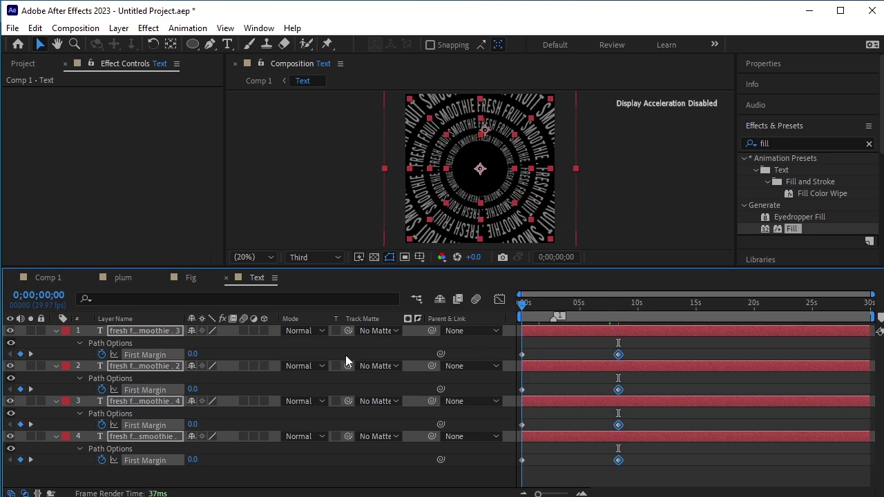
pyautogui.click(373, 468)
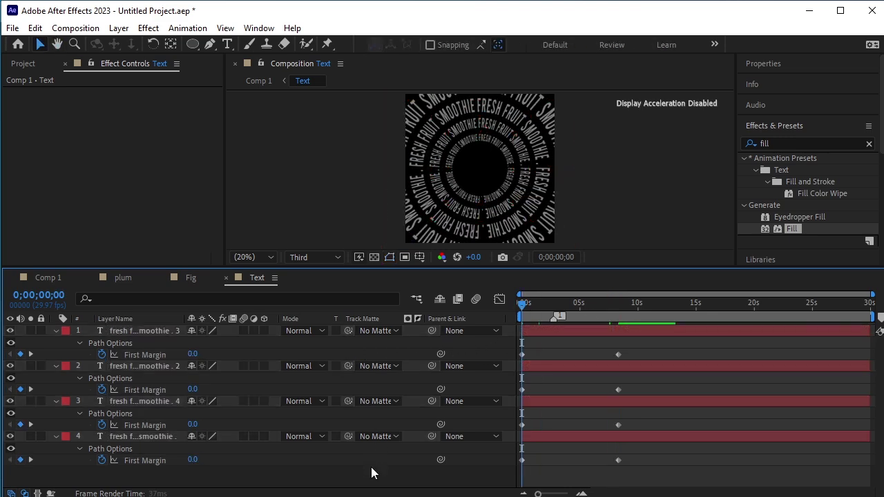
pyautogui.press('space')
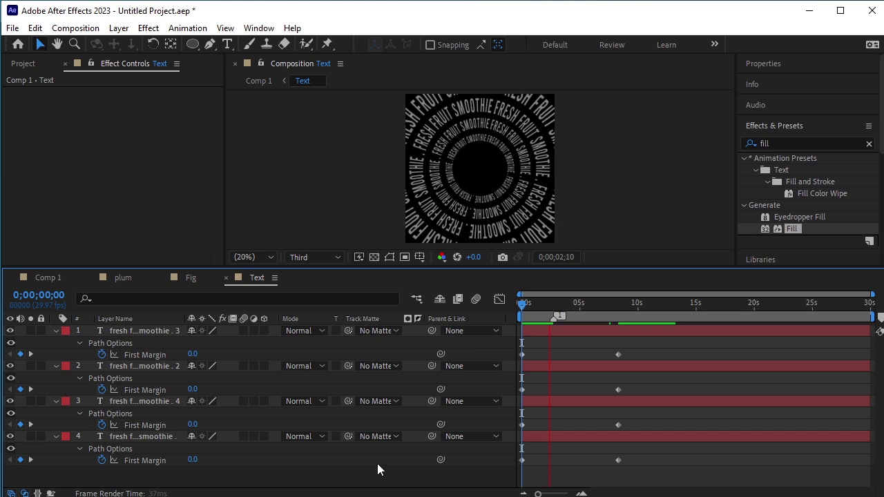
# - Return to Comp 1, shrink the timeline area for a larger preview, and play from the start to check the ring rotation
pyautogui.click(43, 278)
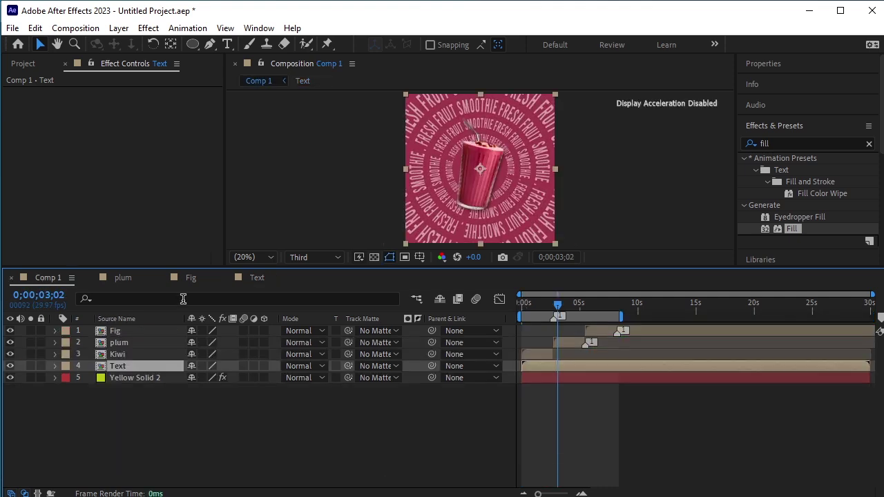
pyautogui.press('space')
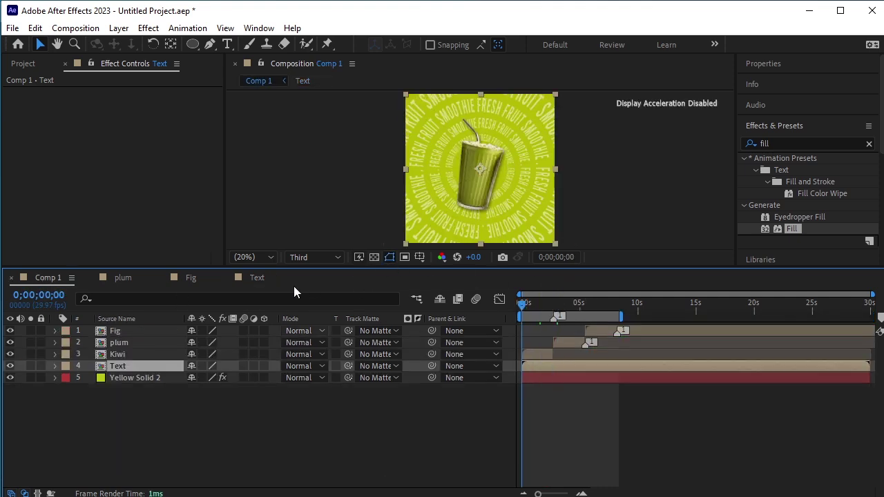
pyautogui.moveTo(306, 267); pyautogui.dragTo(317, 478)
pyautogui.click(318, 478)
pyautogui.press('space')
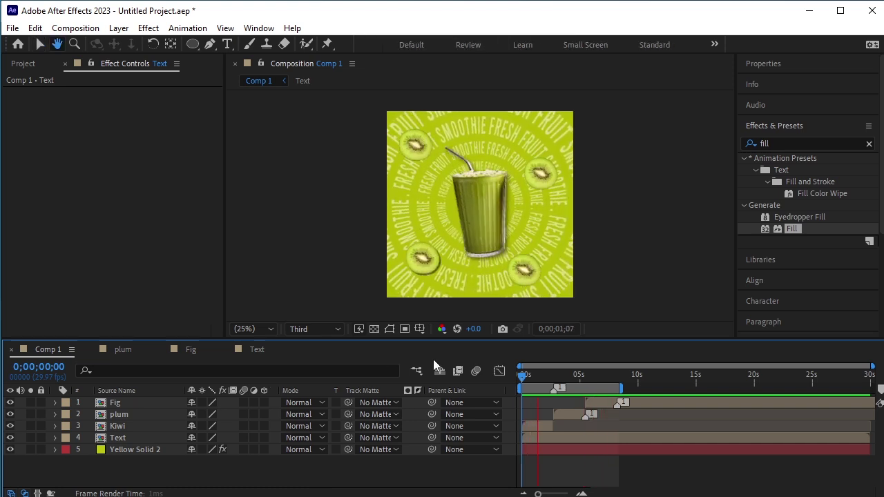
# - Lower the Text layer's Opacity to 86% in Comp 1 and return to 0;00;00;00
pyautogui.click(105, 439)
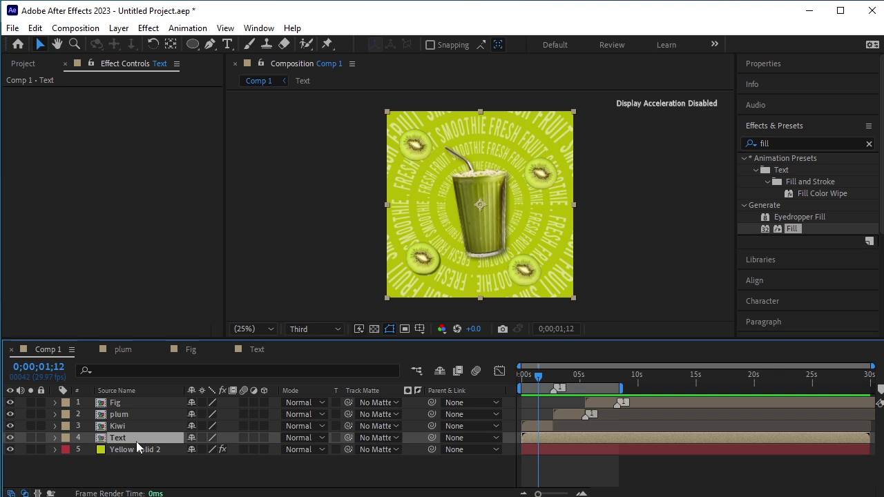
pyautogui.press('t')
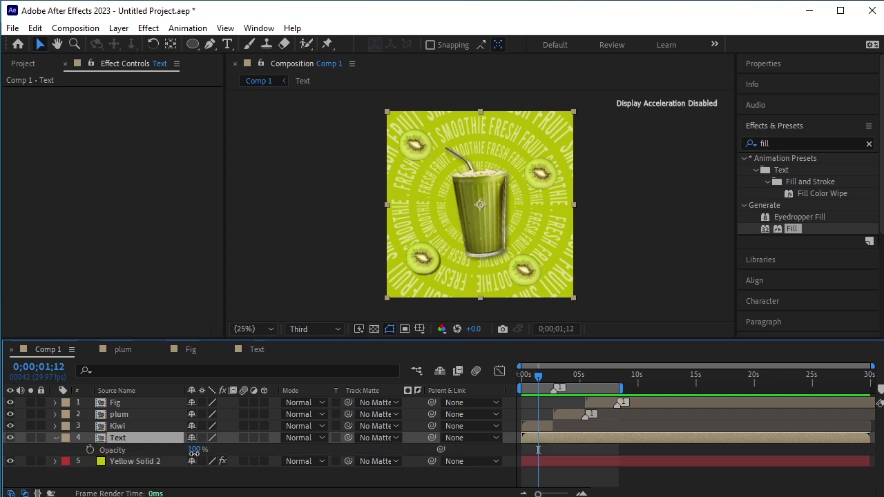
pyautogui.moveTo(194, 450); pyautogui.dragTo(189, 450)
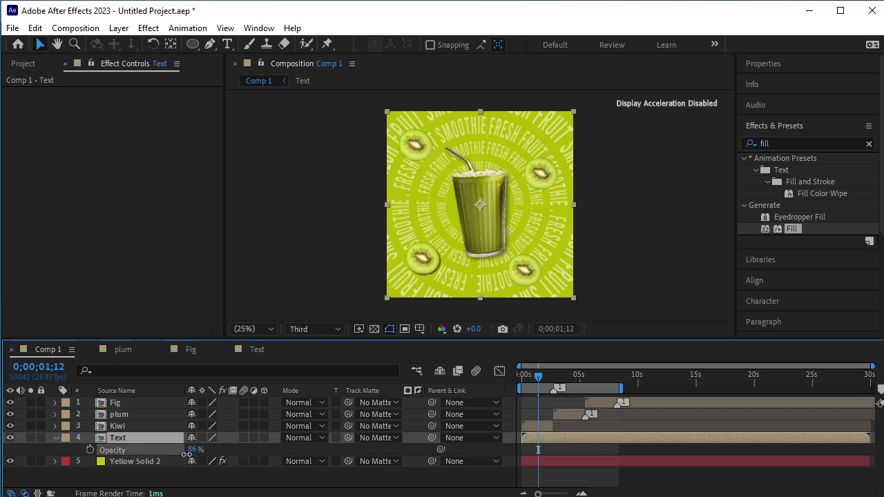
pyautogui.click(56, 438)
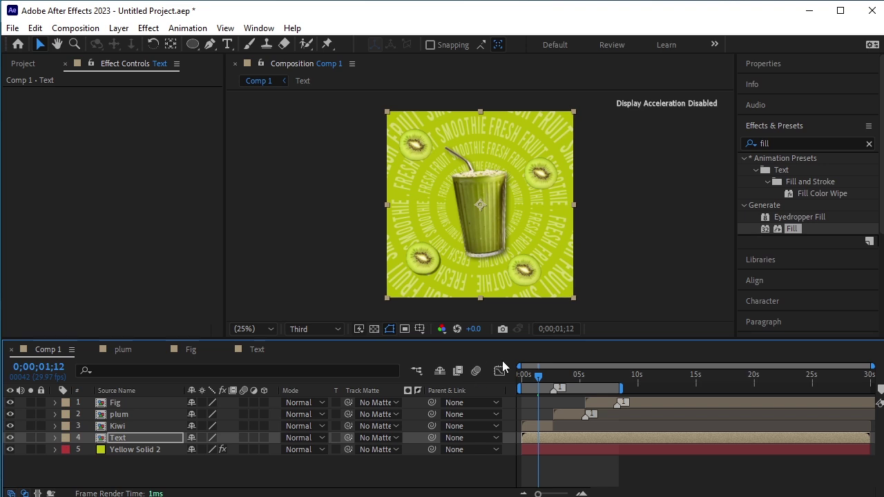
pyautogui.moveTo(534, 379); pyautogui.dragTo(521, 379)
pyautogui.click(389, 484)
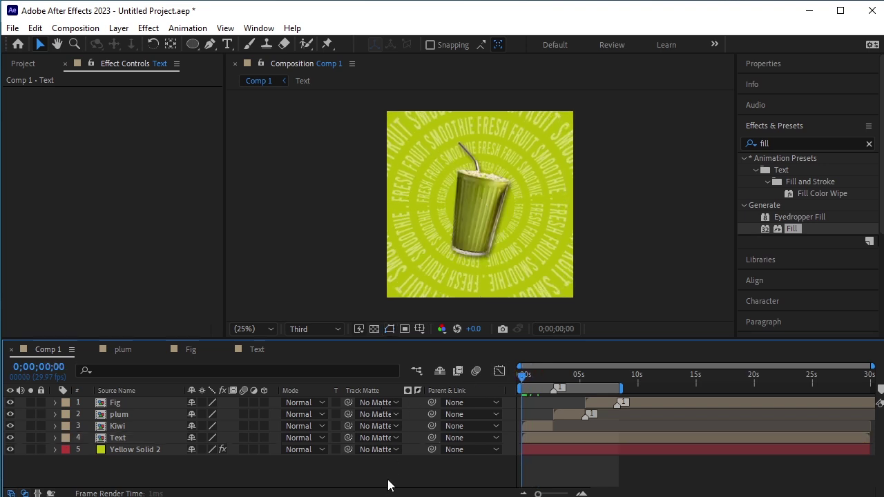